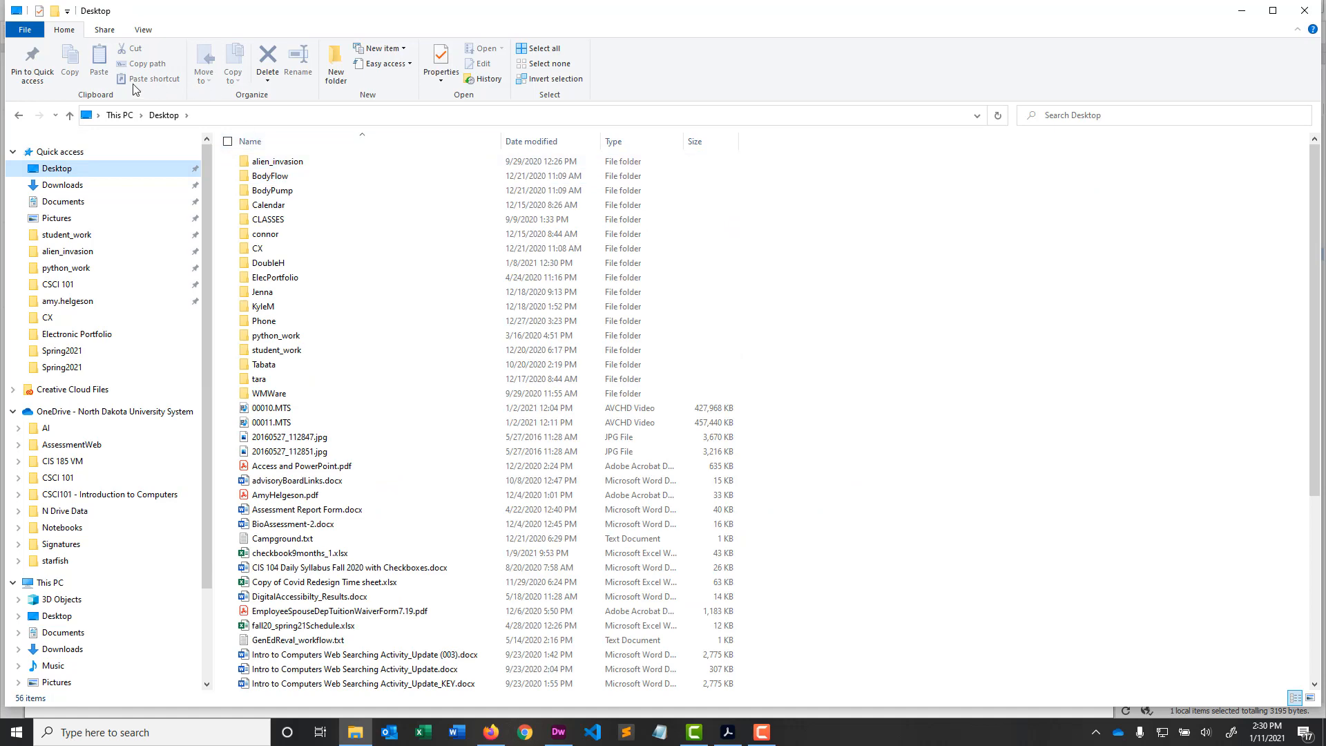
# - Create a new folder named CIS230 on the Desktop
pyautogui.click(55, 11)
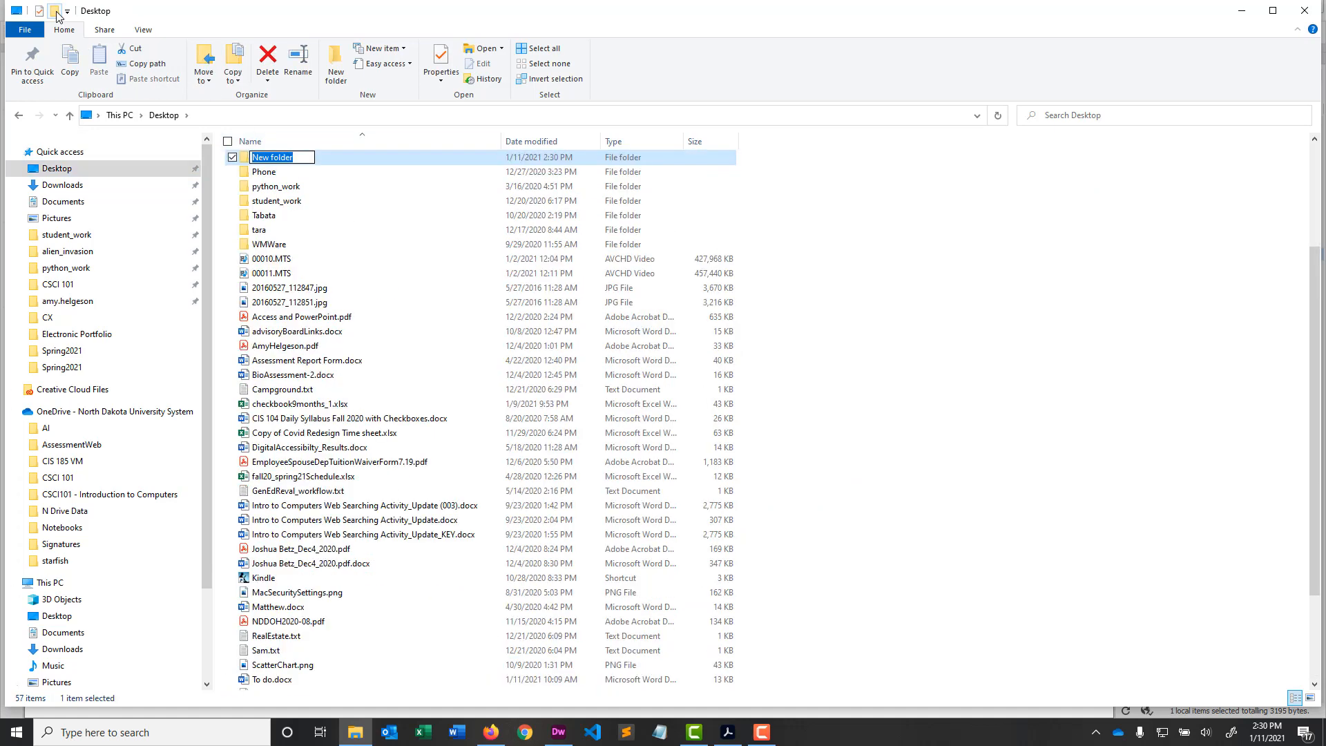
pyautogui.write('CIS230')
pyautogui.press('Return')
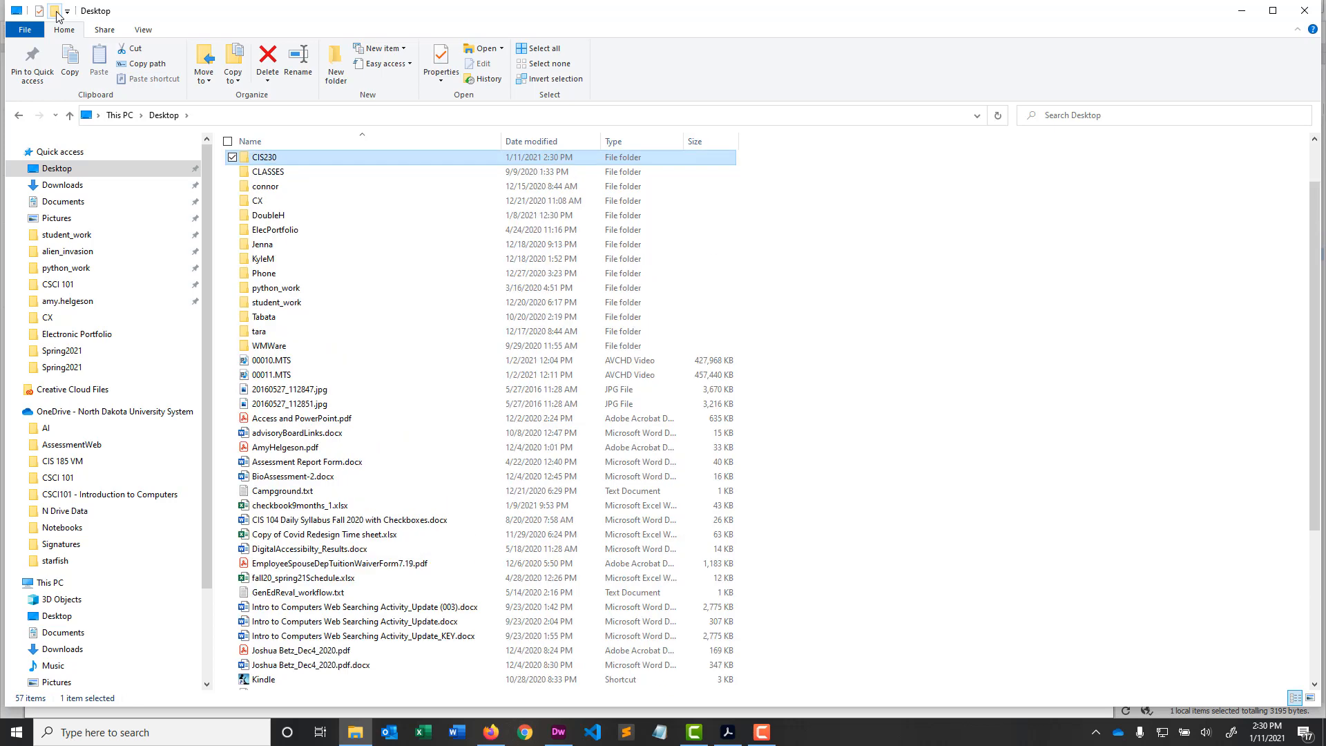
# - Open the CIS230 folder and create a subfolder named blooms inside it
pyautogui.doubleClick(248, 158)
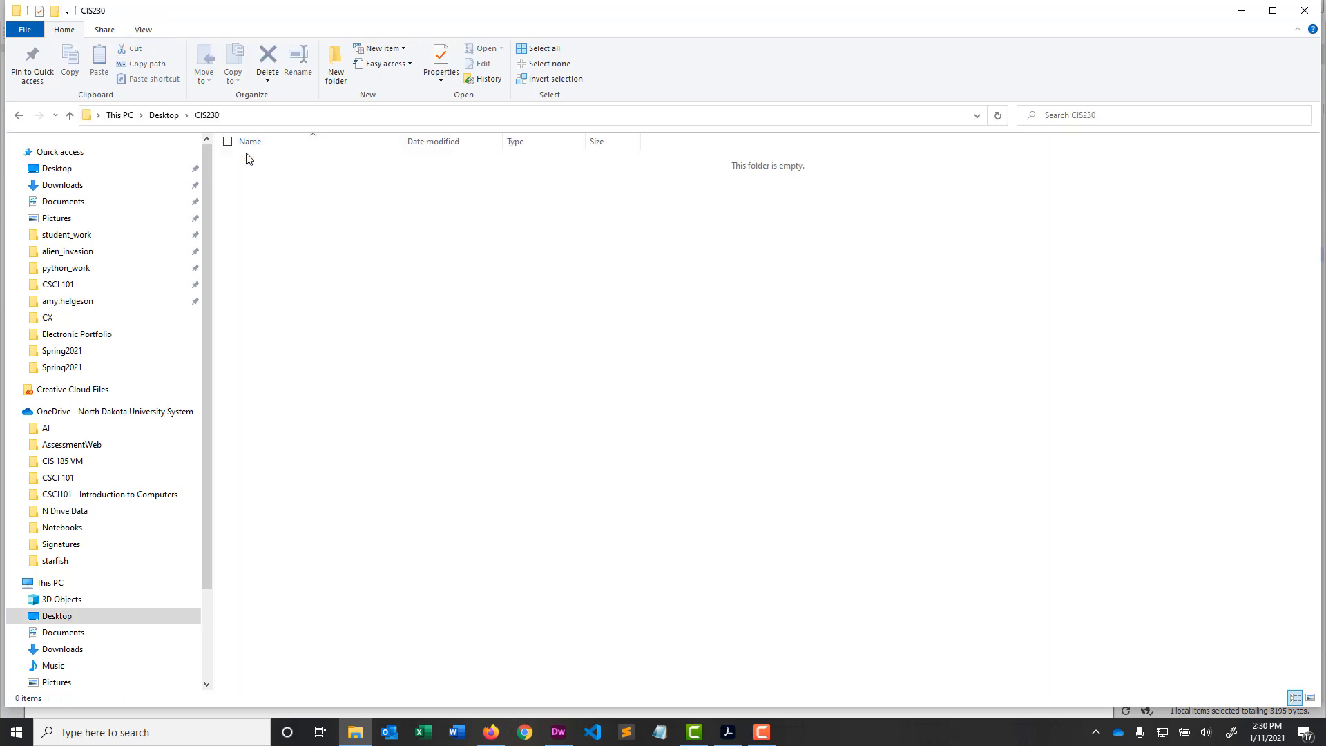
pyautogui.click(55, 10)
pyautogui.write('boo')
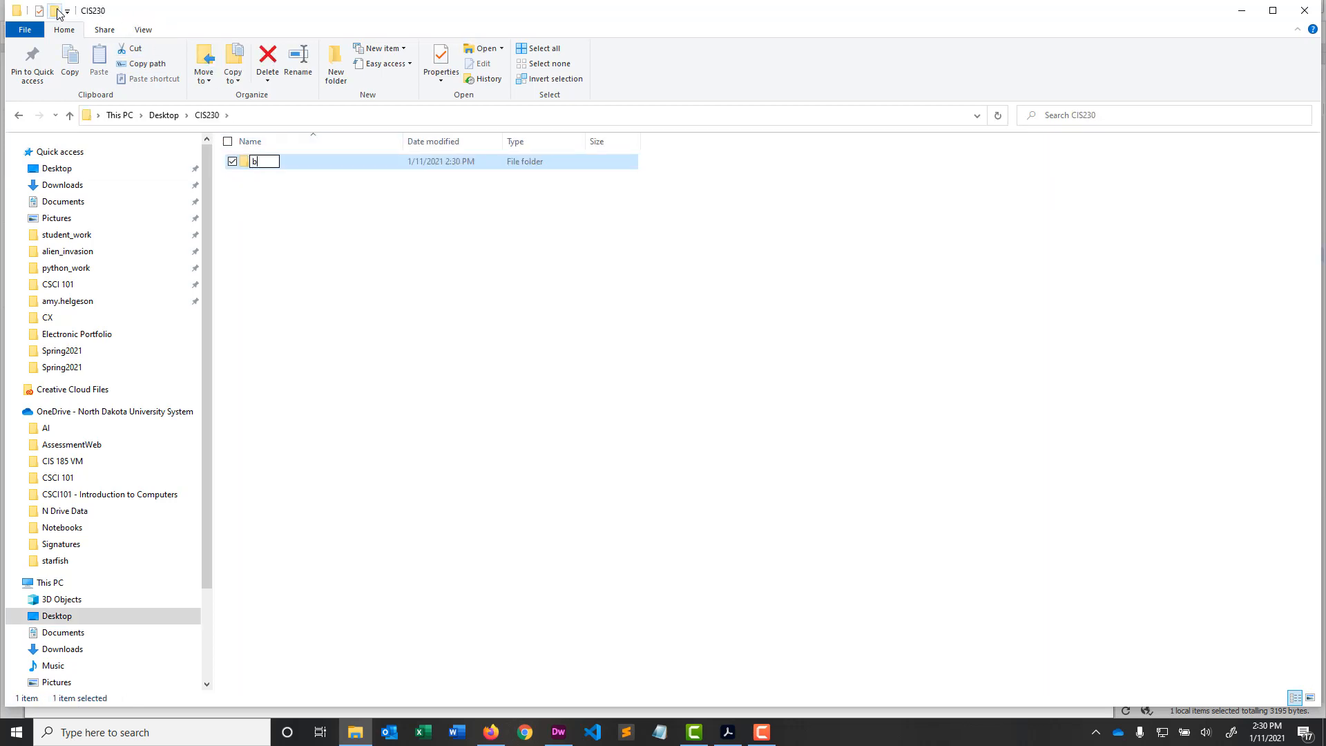
pyautogui.press('BackSpace')
pyautogui.press('BackSpace')
pyautogui.write('looms')
pyautogui.press('Return')
# - Create another subfolder in CIS230 named striped_umbrella
pyautogui.click(56, 10)
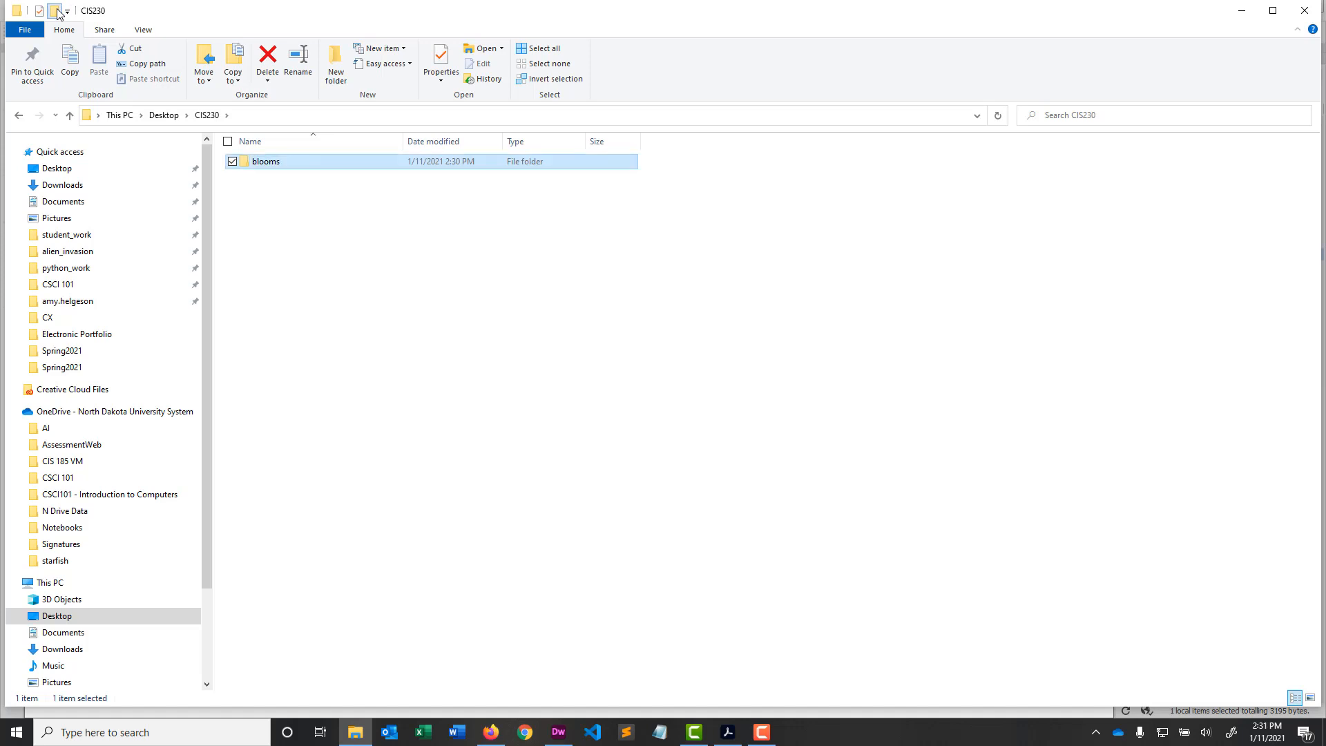
pyautogui.write('strope')
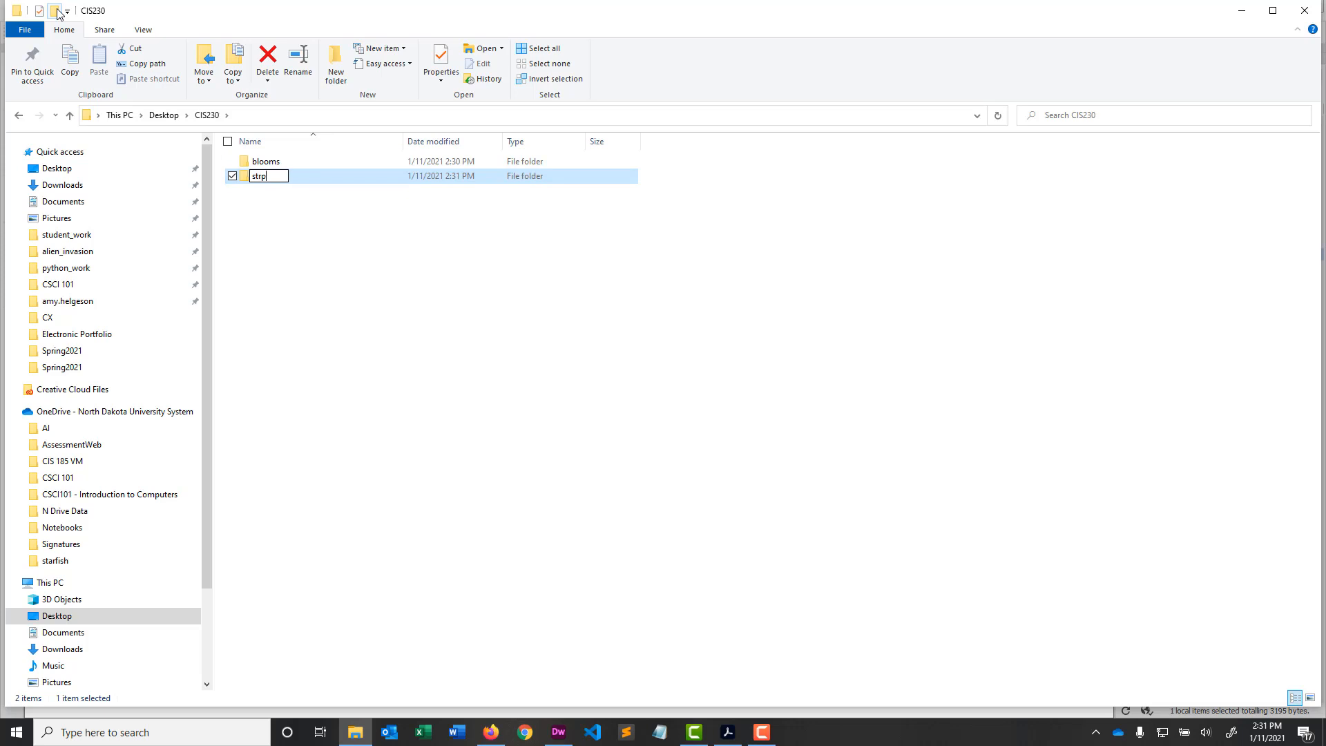
pyautogui.press('BackSpace')
pyautogui.press('BackSpace')
pyautogui.press('BackSpace')
pyautogui.write('iped_umbrella')
pyautogui.press('Return')
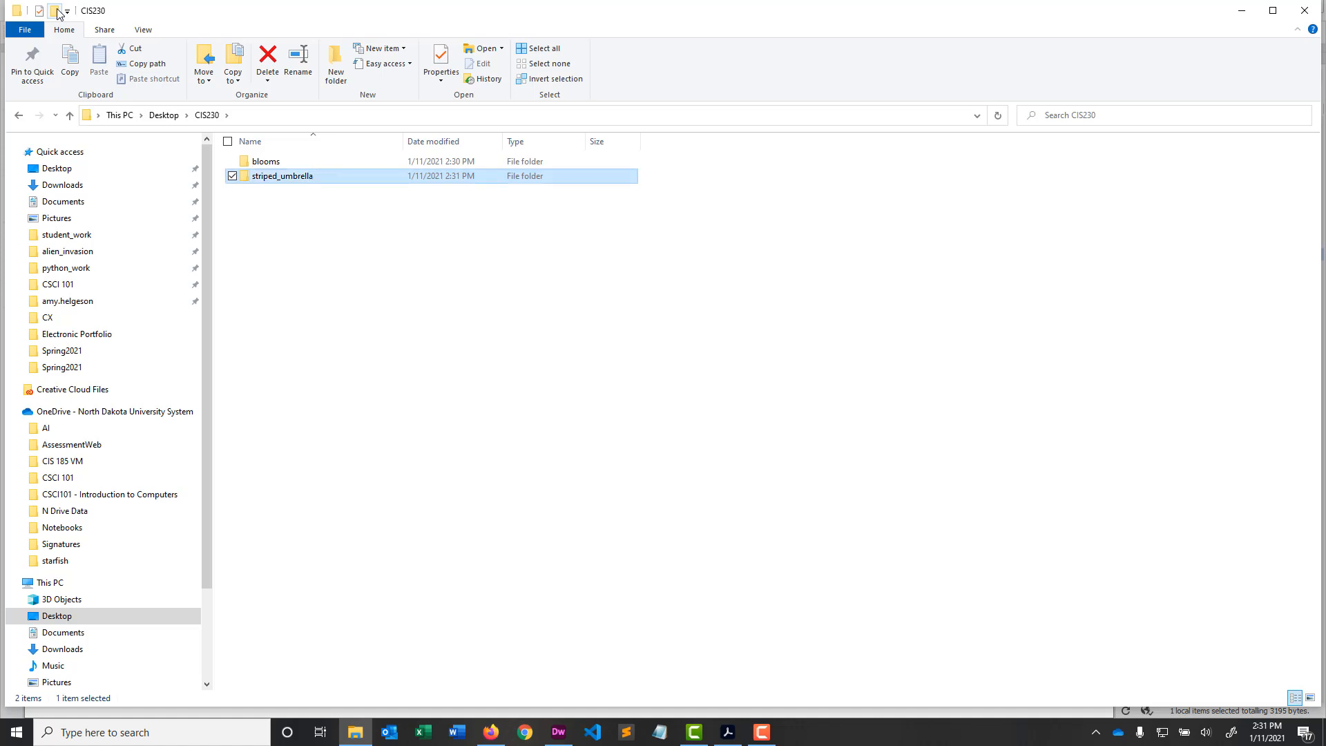
# - Create two more subfolders in CIS230, named tripsmart and coffeeshop
pyautogui.click(55, 11)
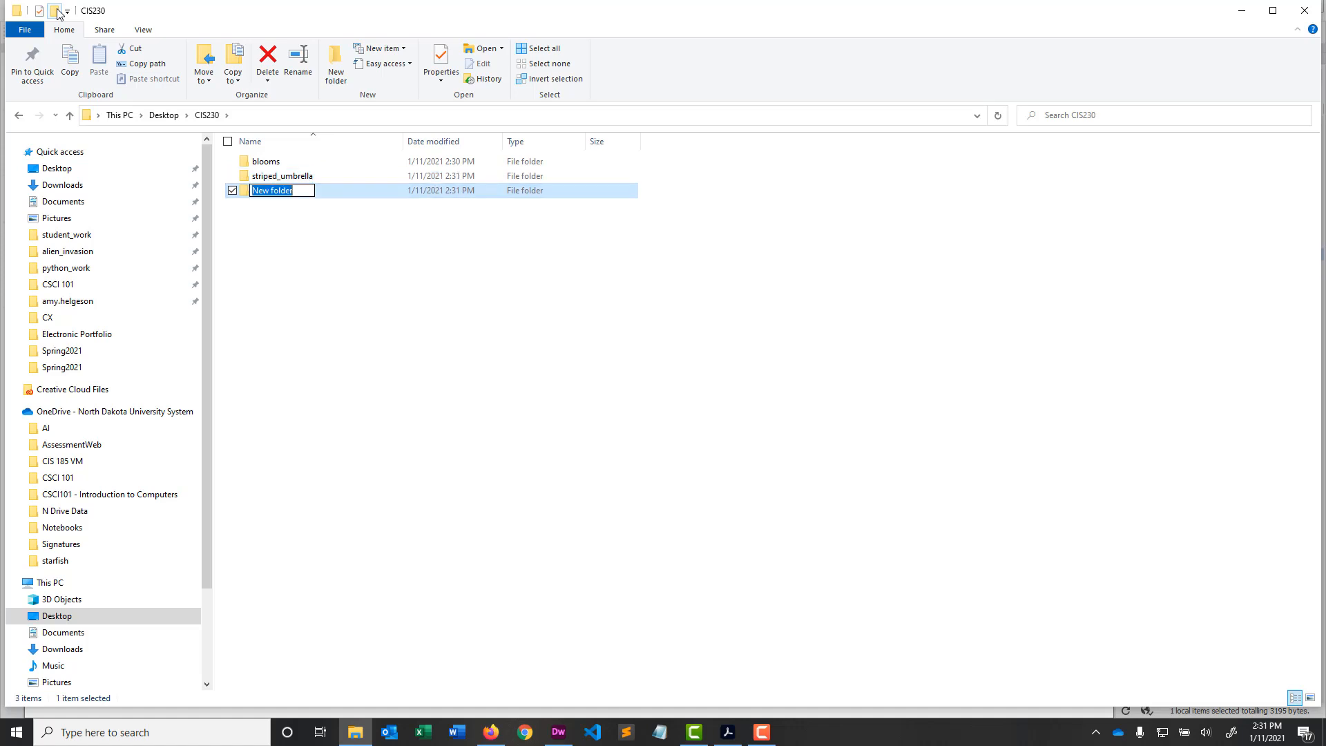
pyautogui.write('tripsmart')
pyautogui.press('Return')
pyautogui.click(55, 11)
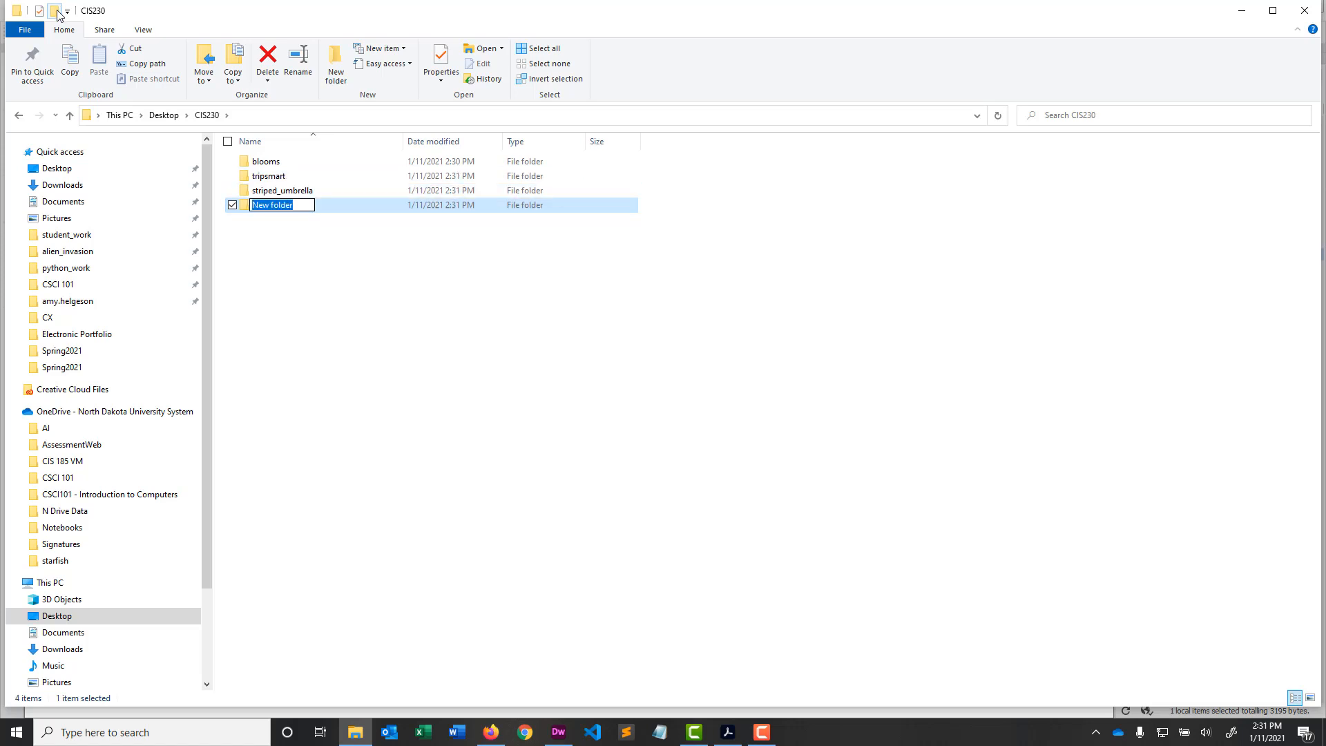
pyautogui.write('coffeeshop')
pyautogui.press('Return')
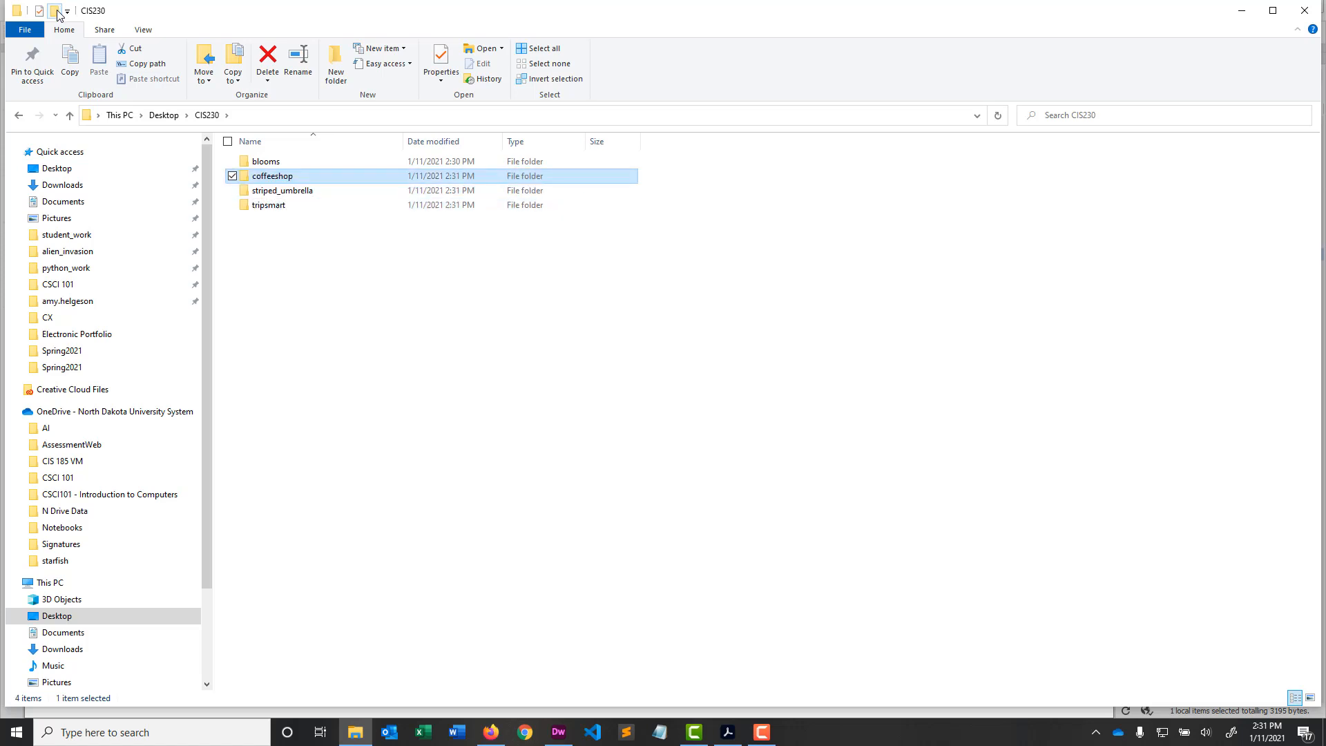
# - Rename the coffeeshop folder to coffee_shop
pyautogui.click(271, 178)
pyautogui.click(290, 178)
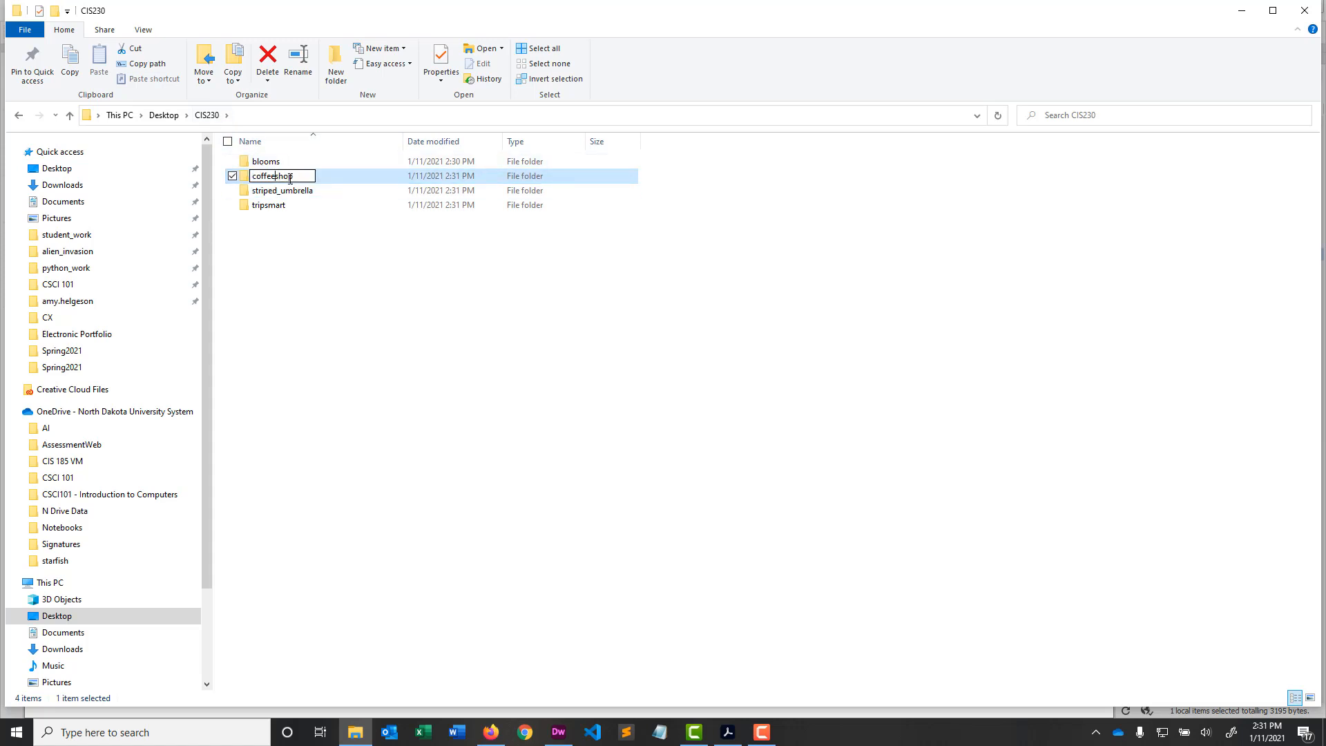
pyautogui.write('_')
pyautogui.press('Return')
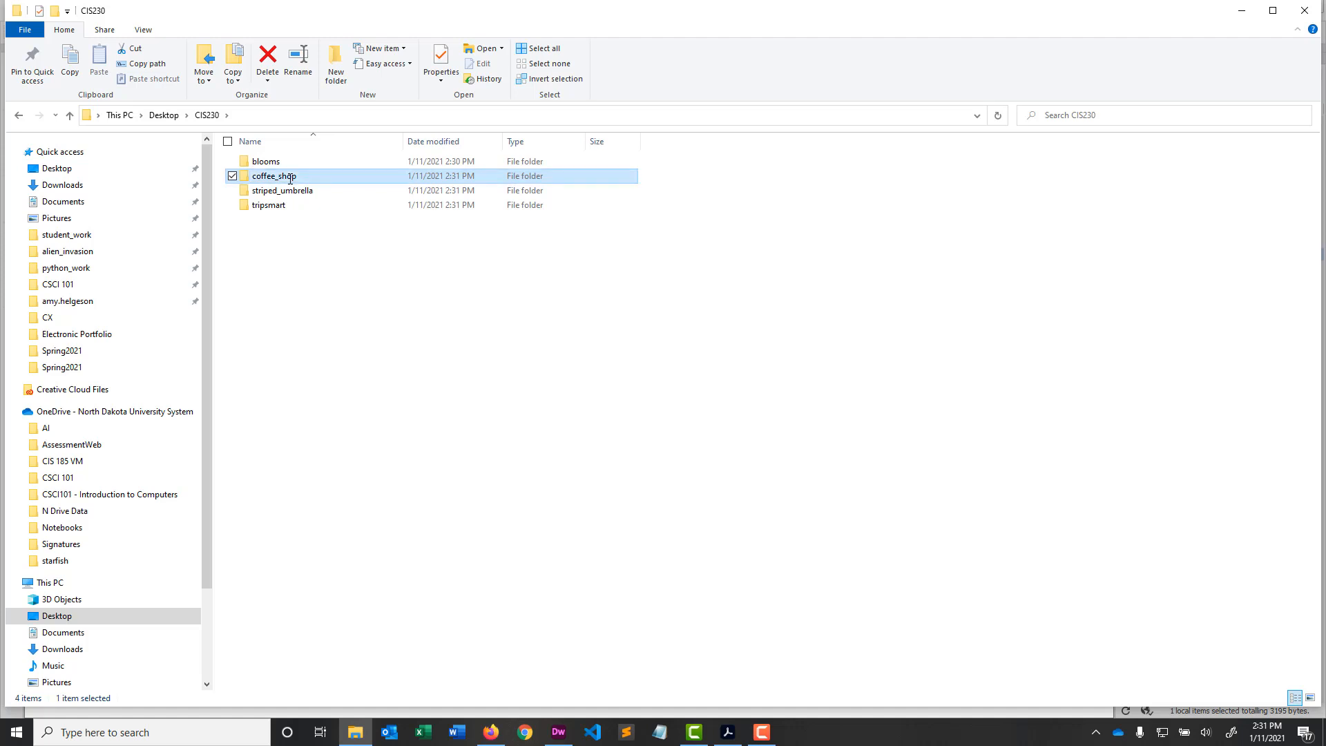
# - Create a folder named assets inside the blooms folder and return to CIS230
pyautogui.click(275, 163)
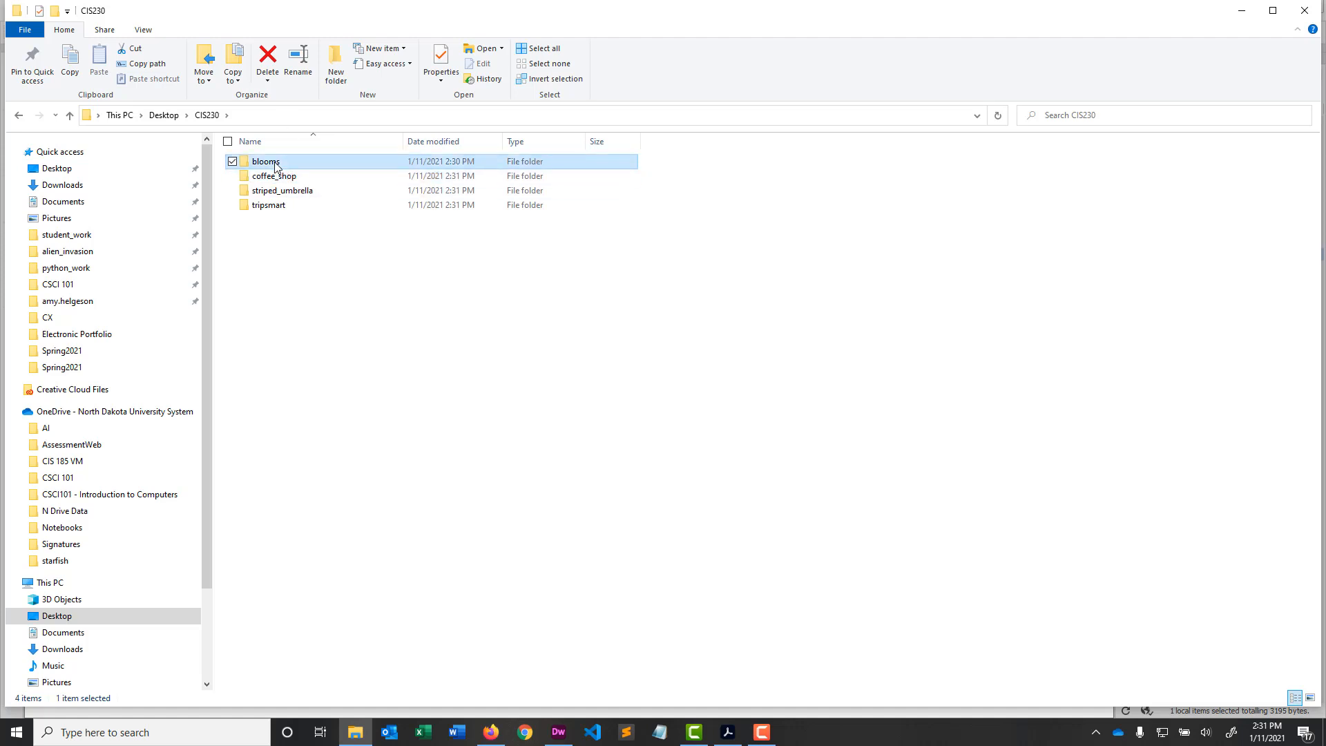
pyautogui.doubleClick(275, 163)
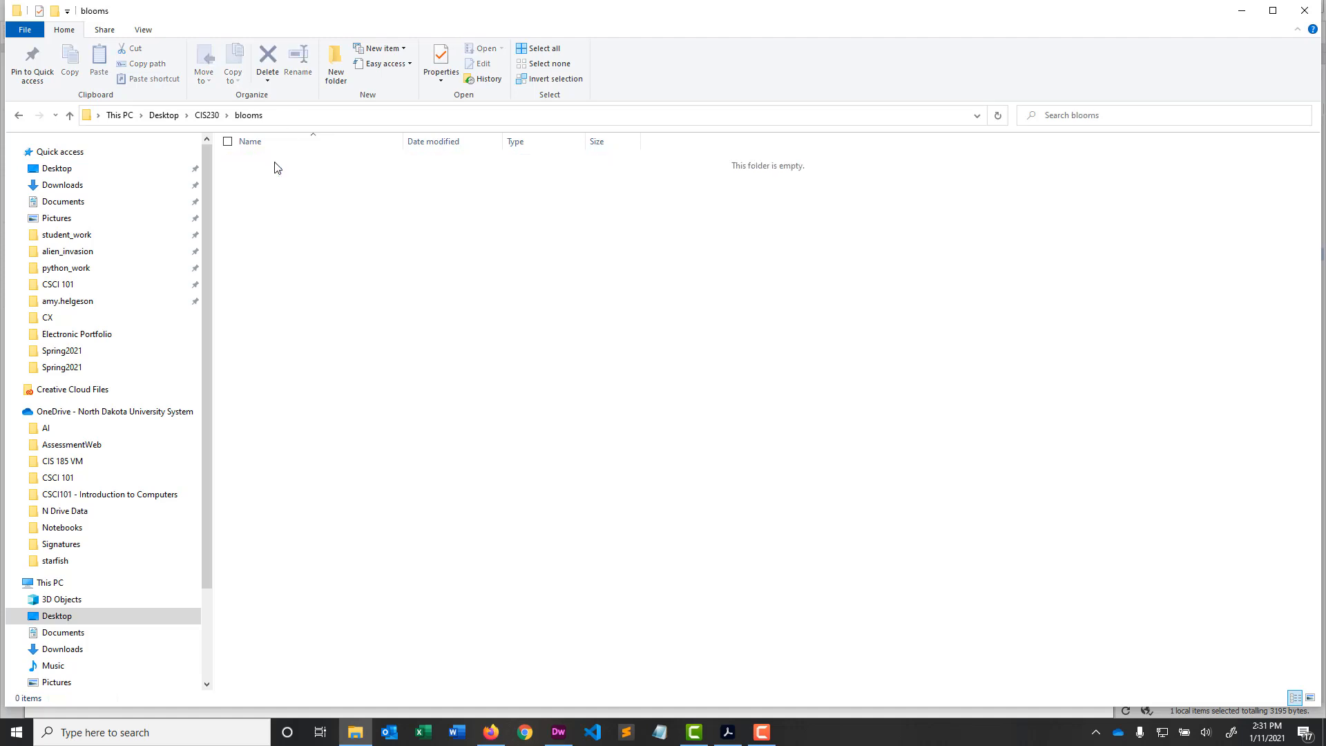
pyautogui.click(54, 12)
pyautogui.write('assse')
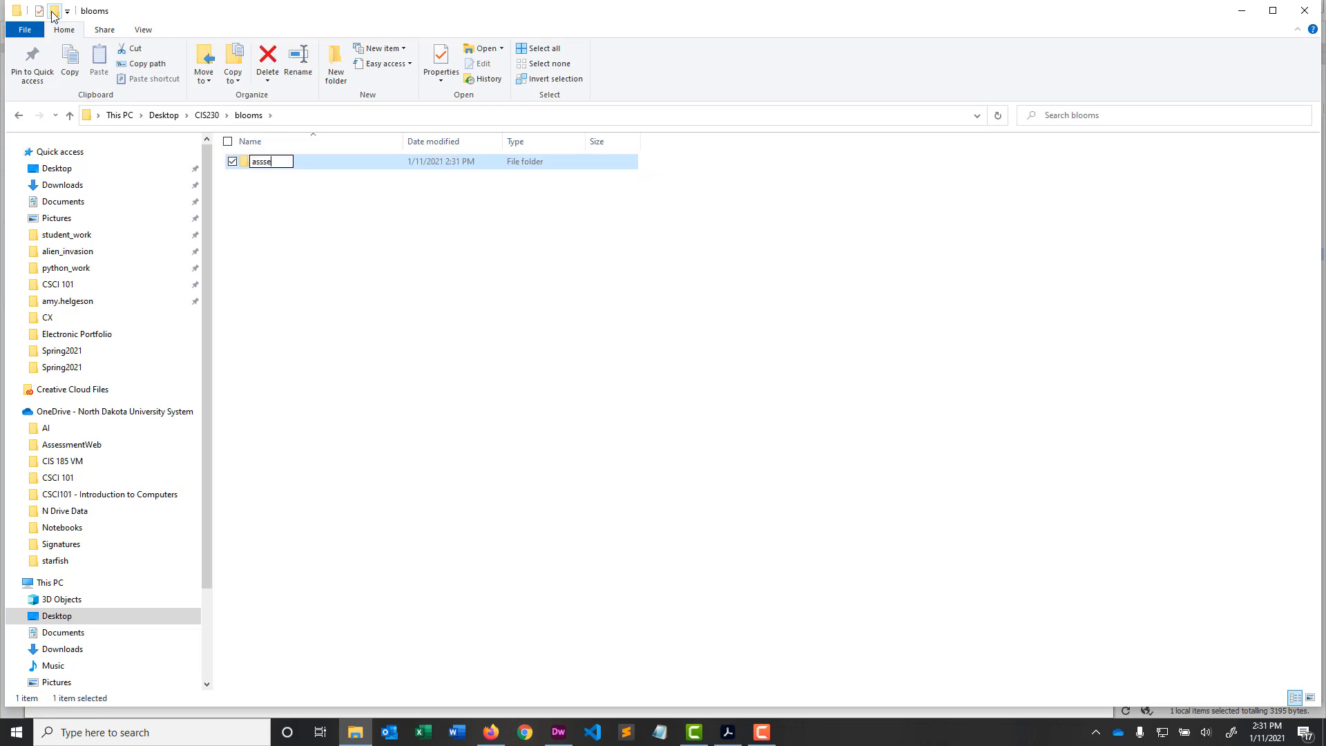
pyautogui.press('BackSpace')
pyautogui.press('BackSpace')
pyautogui.write('ets')
pyautogui.press('Return')
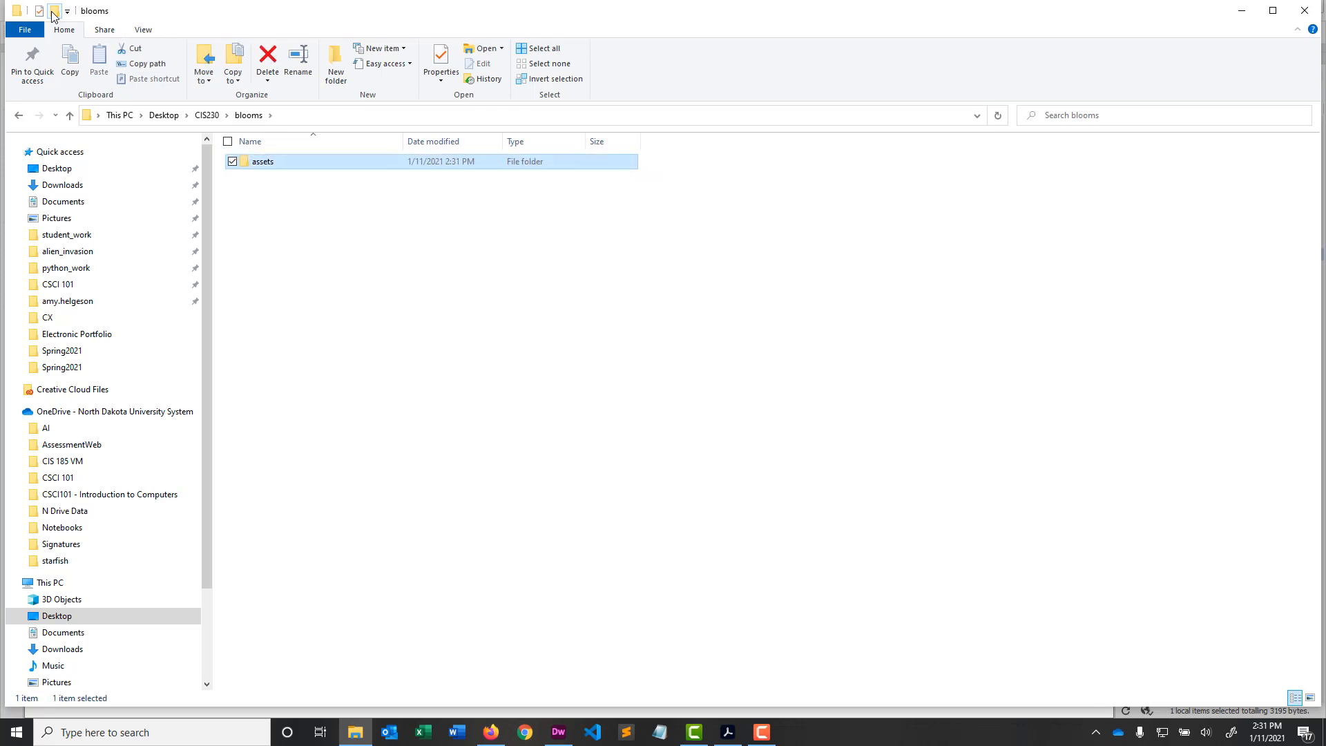
pyautogui.click(206, 115)
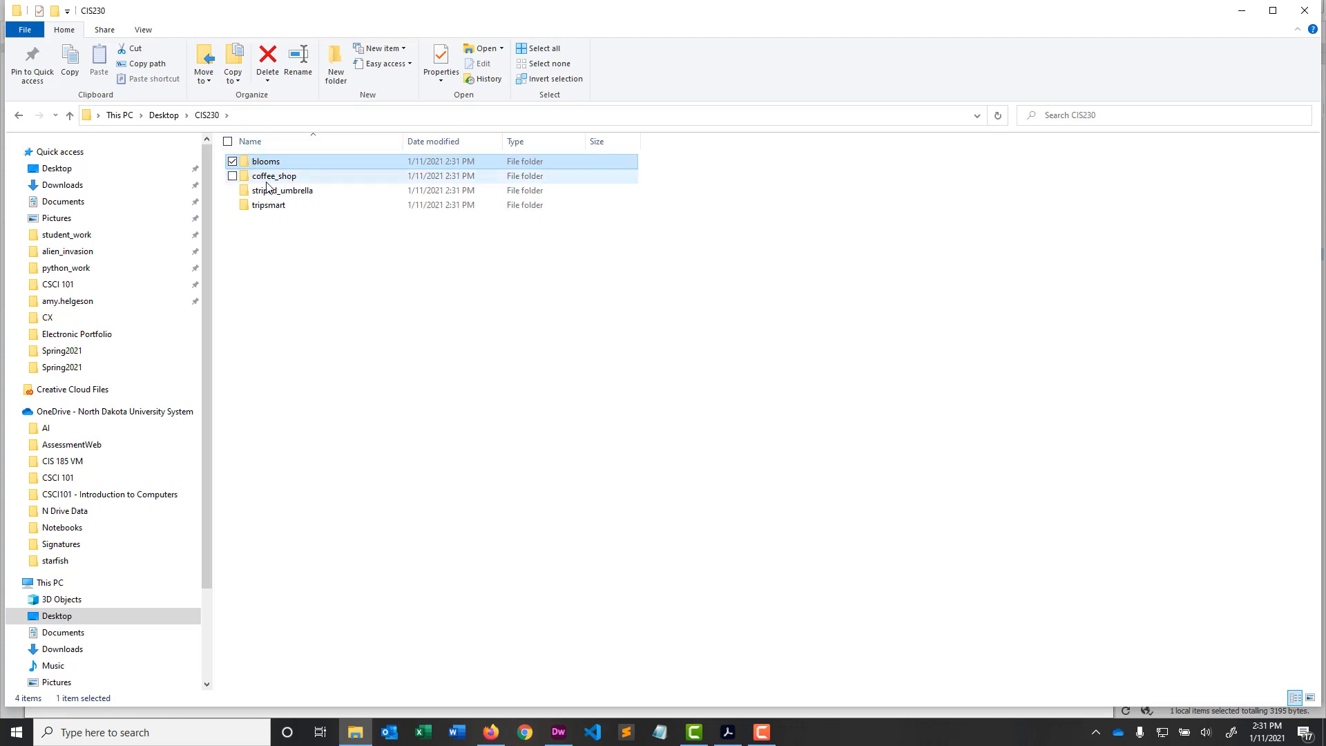
pyautogui.click(267, 181)
pyautogui.click(55, 13)
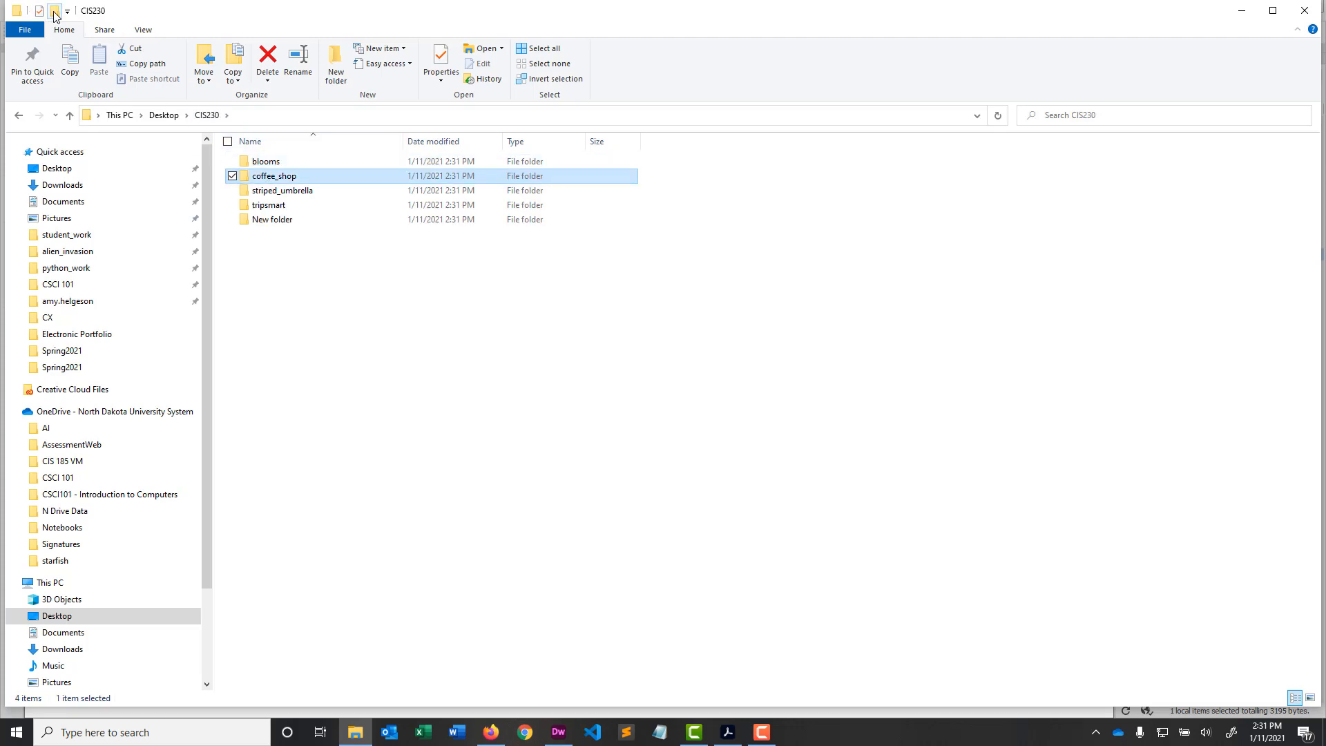
pyautogui.press('Return')
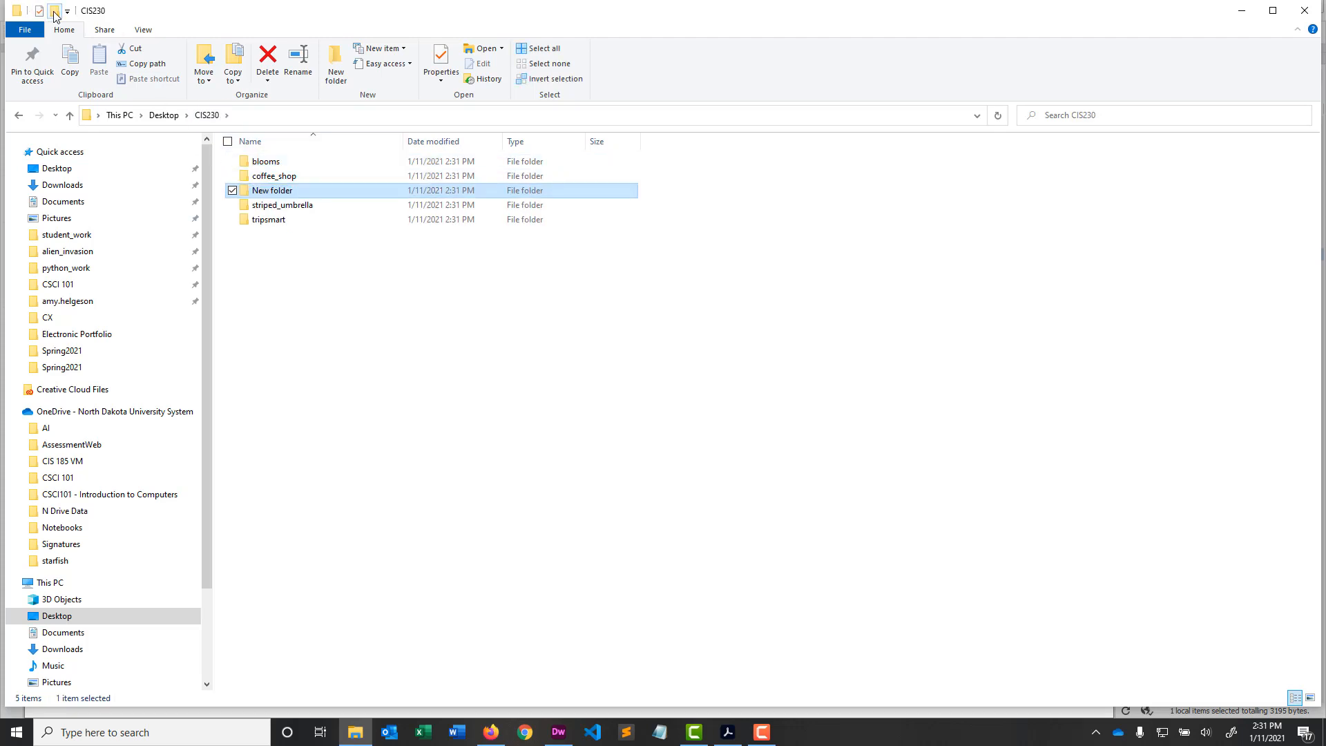
pyautogui.press('Delete')
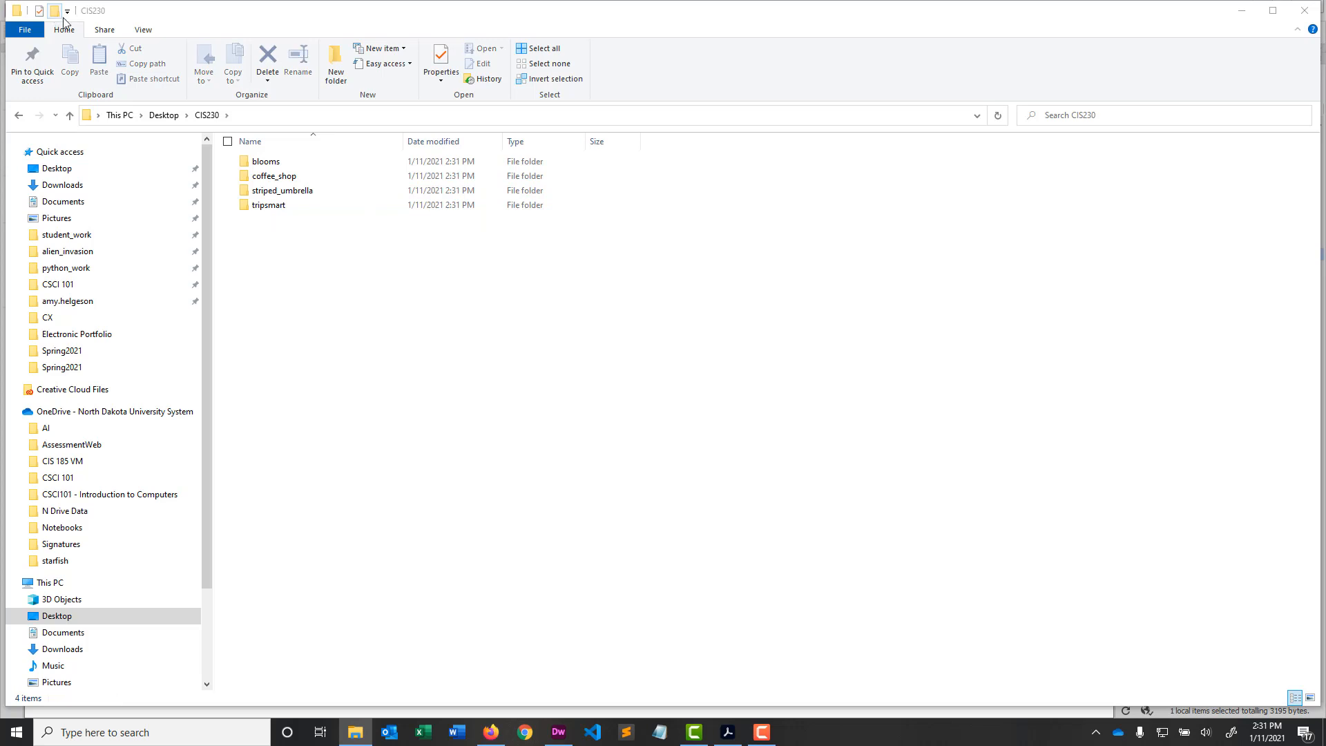
# - Create a folder named assets inside the coffee_shop folder and return to CIS230
pyautogui.doubleClick(276, 177)
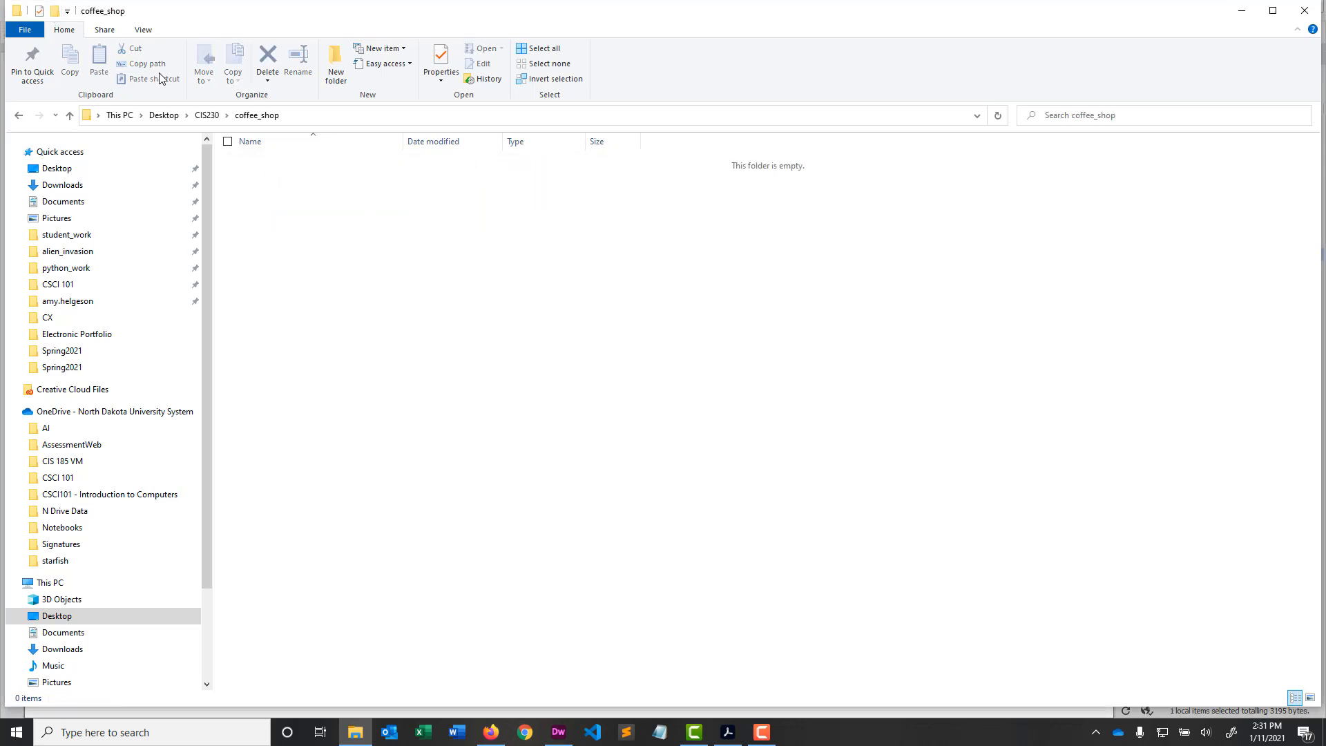
pyautogui.click(58, 11)
pyautogui.write('assets')
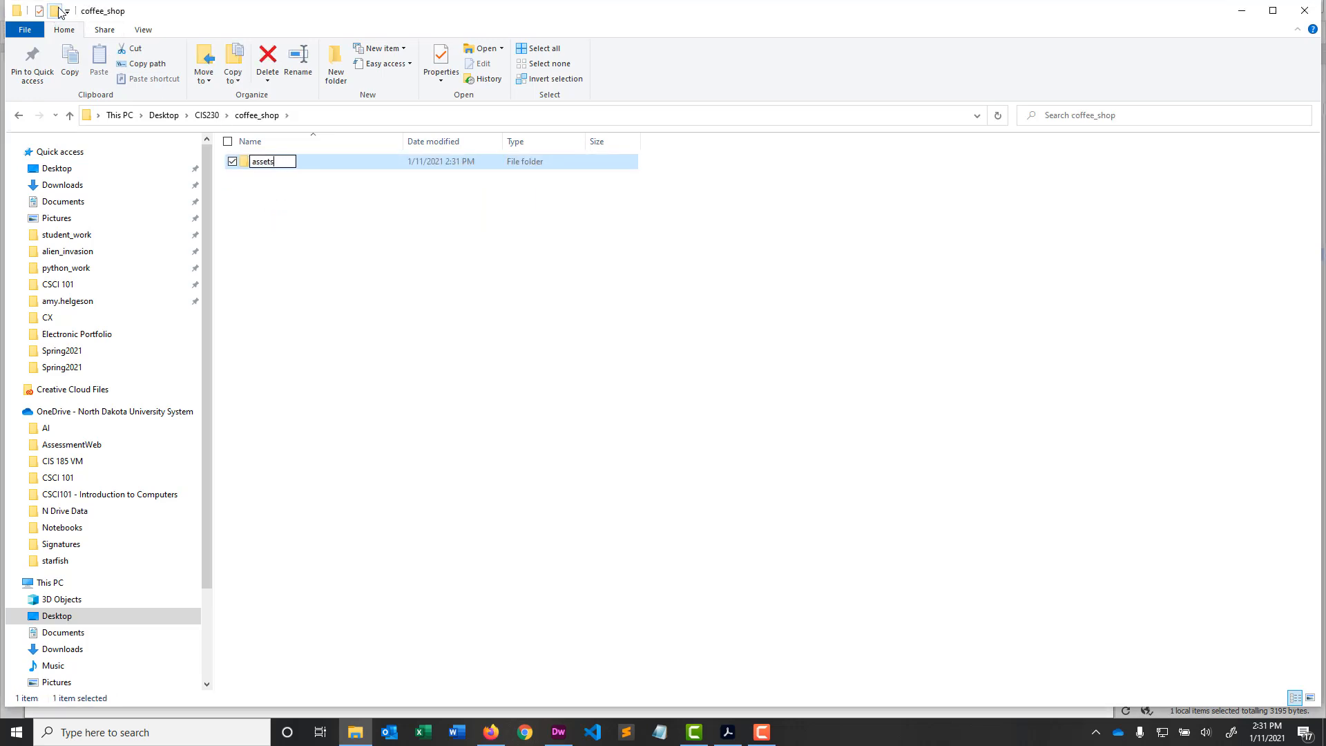
pyautogui.press('Return')
pyautogui.click(209, 115)
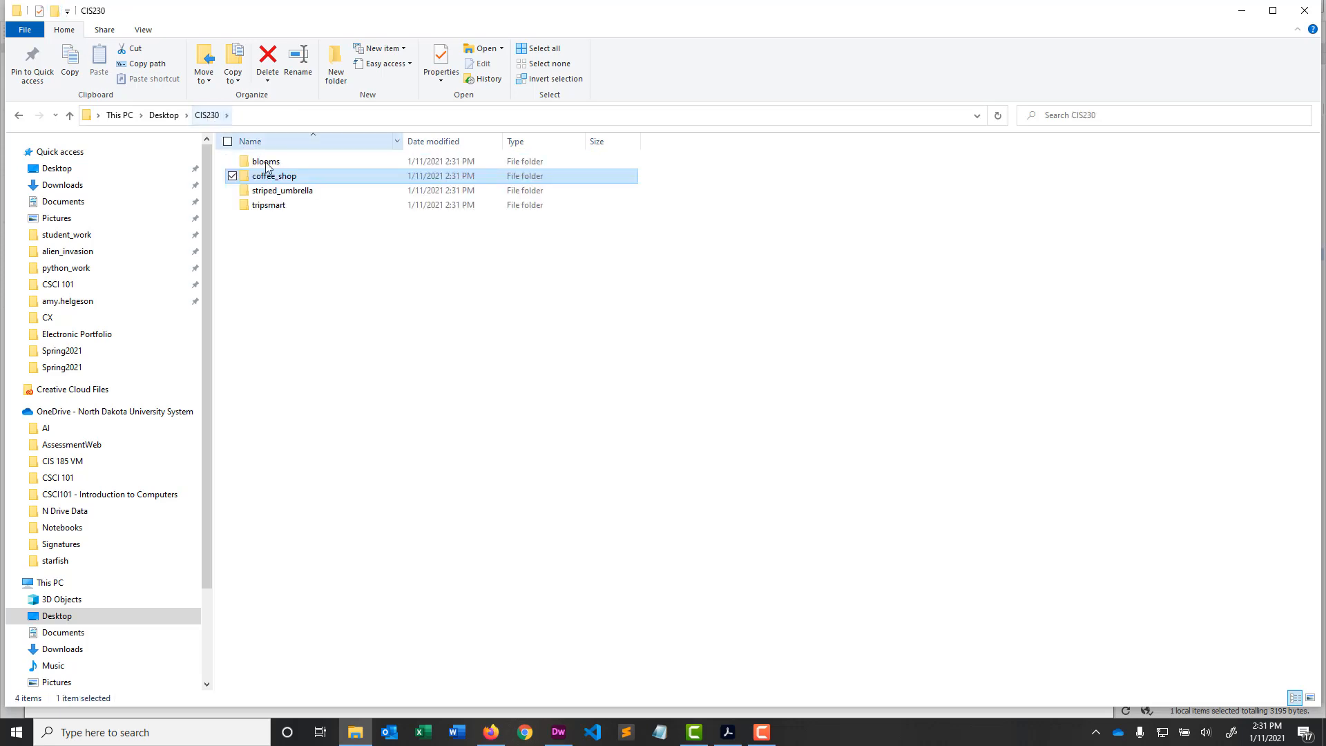
# - Create a folder named assets inside the striped_umbrella folder and return to CIS230
pyautogui.doubleClick(274, 194)
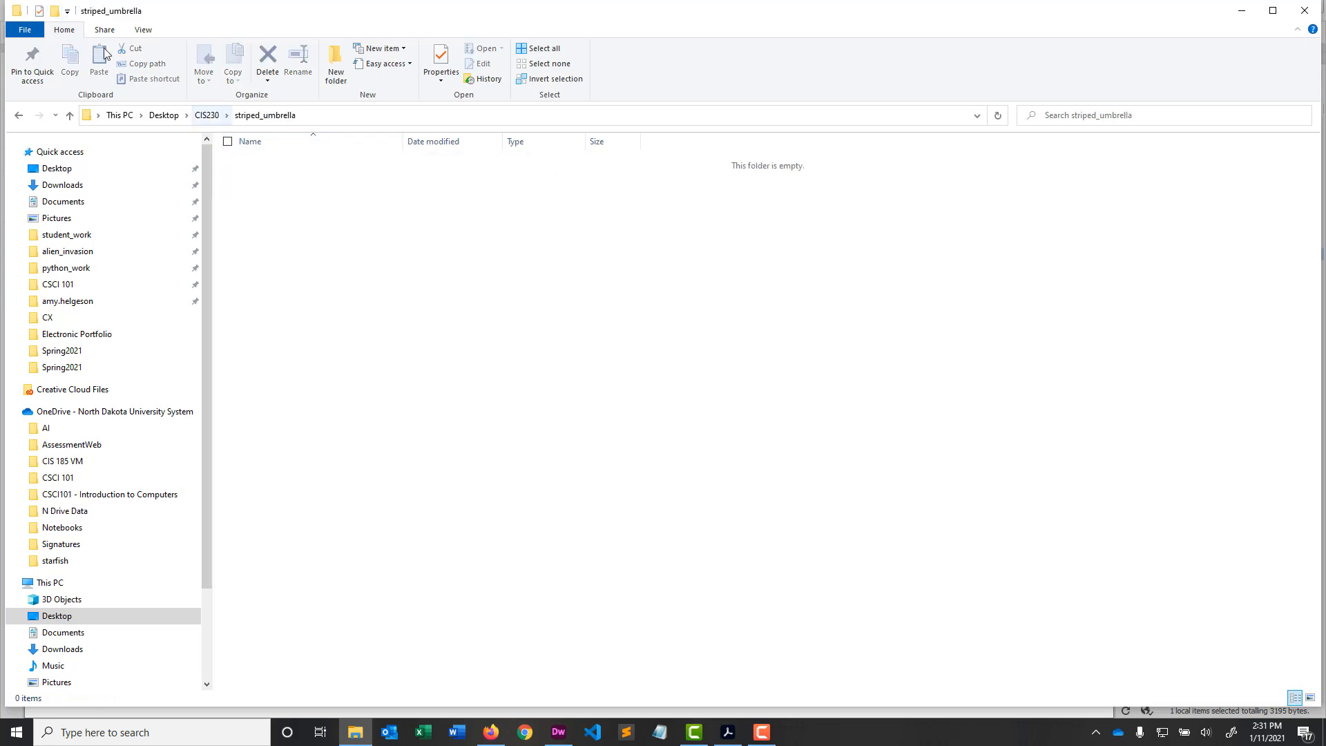
pyautogui.click(58, 11)
pyautogui.write('assets')
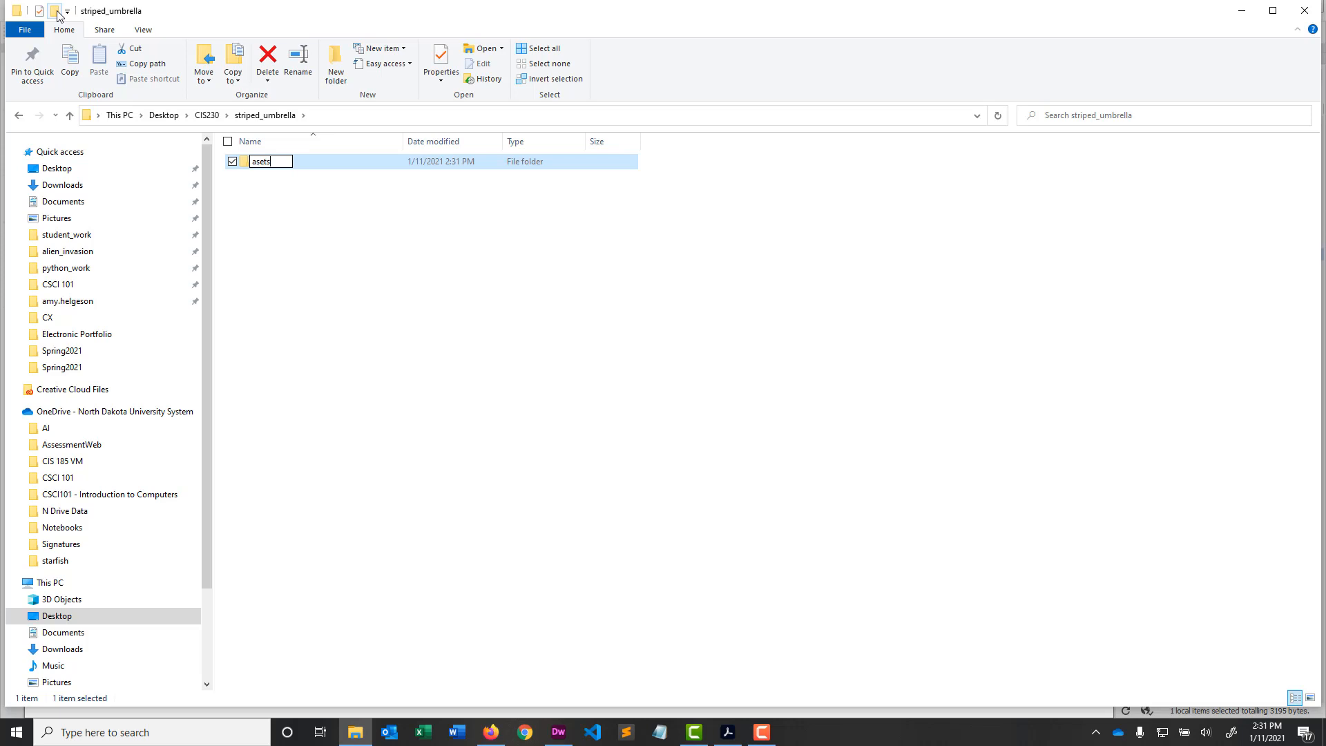
pyautogui.press('BackSpace')
pyautogui.press('BackSpace')
pyautogui.press('BackSpace')
pyautogui.write('sets')
pyautogui.press('Return')
pyautogui.click(206, 115)
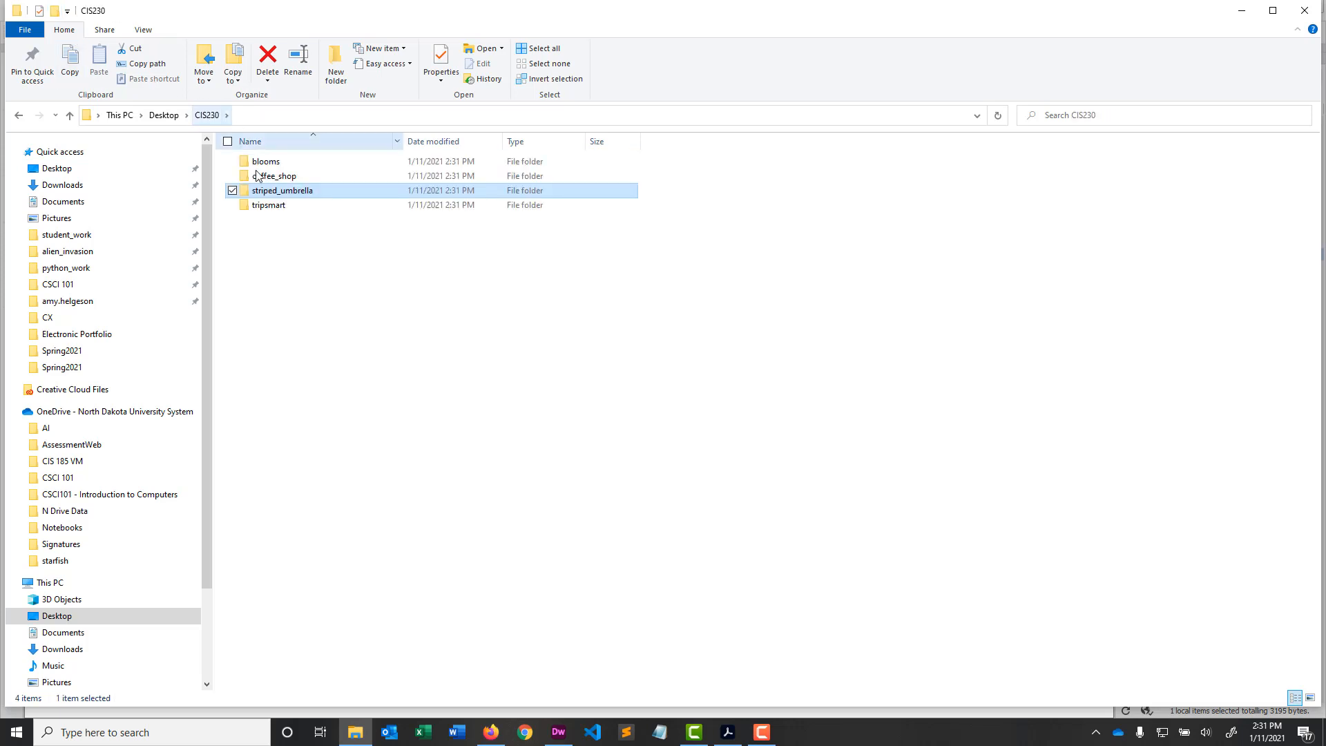
# - Create a folder named assets inside the tripsmart folder, and check the contents of the blooms folder before returning to CIS230
pyautogui.doubleClick(268, 207)
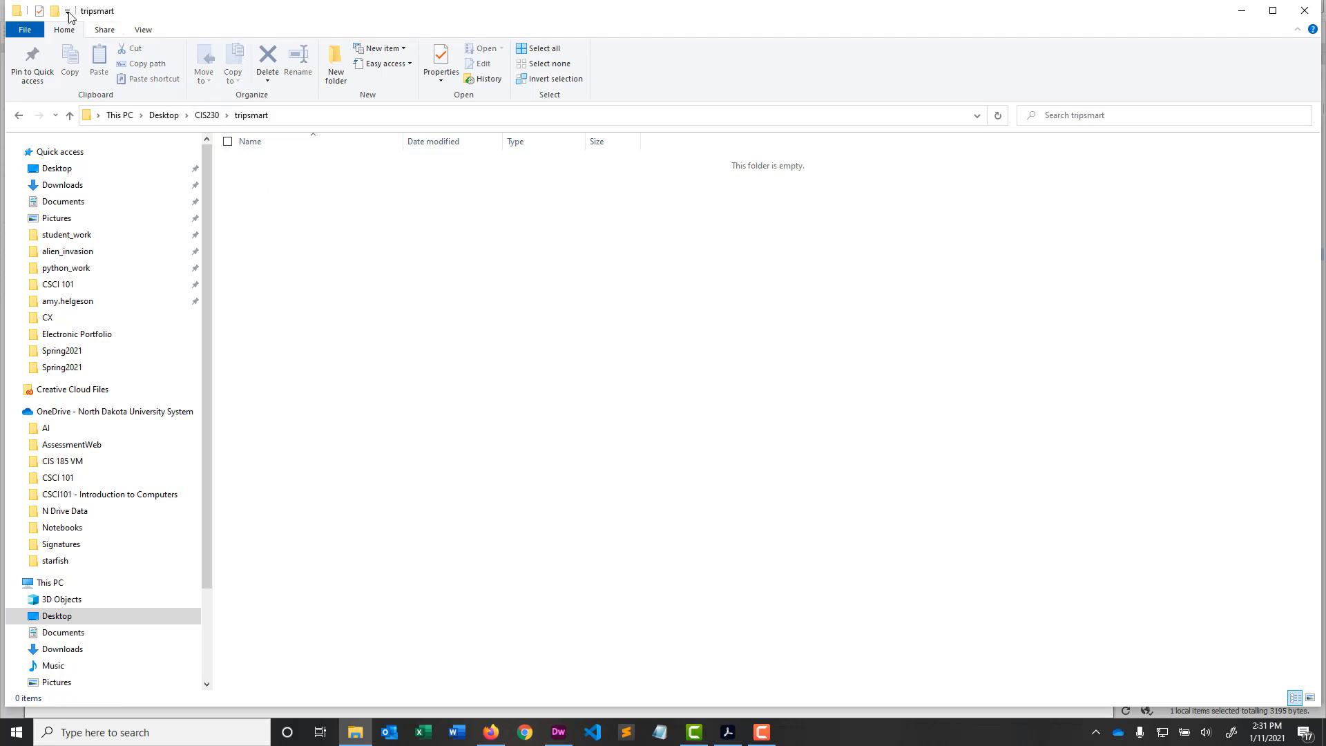
pyautogui.click(56, 10)
pyautogui.write('as')
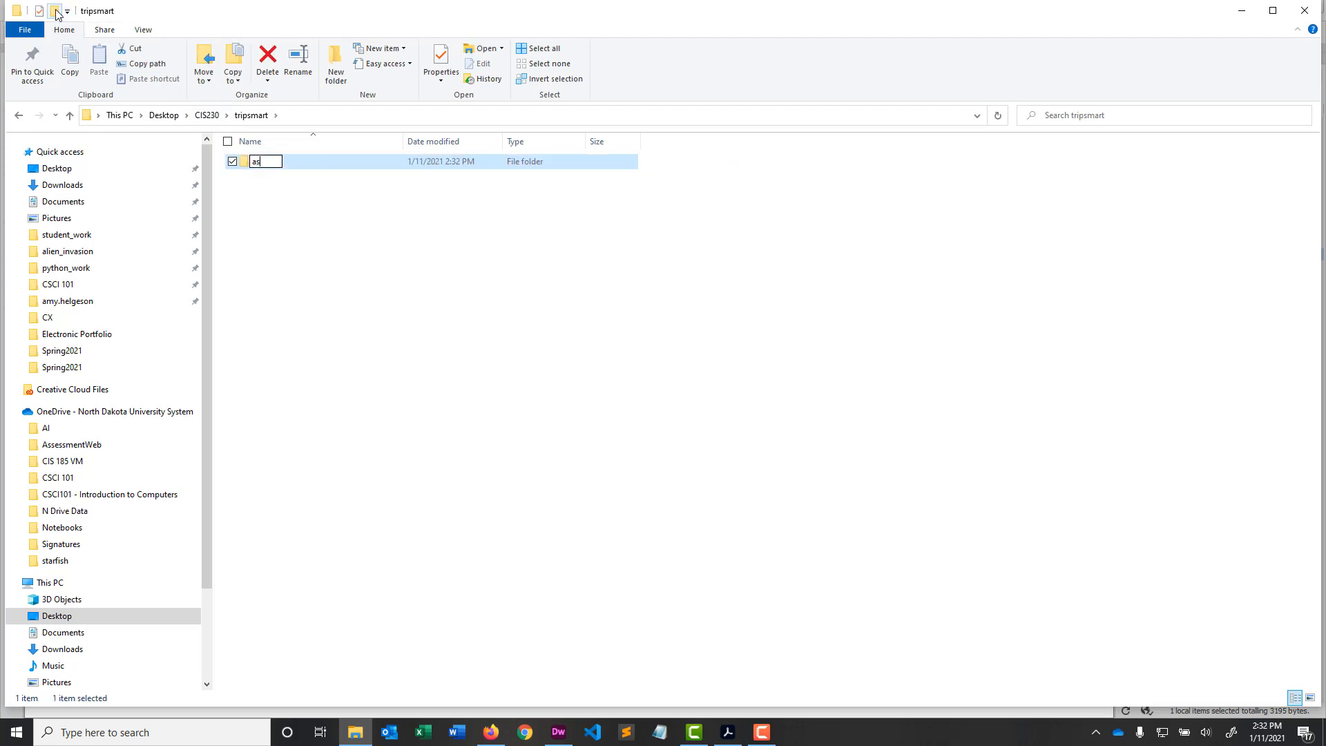
pyautogui.write('sets')
pyautogui.press('Return')
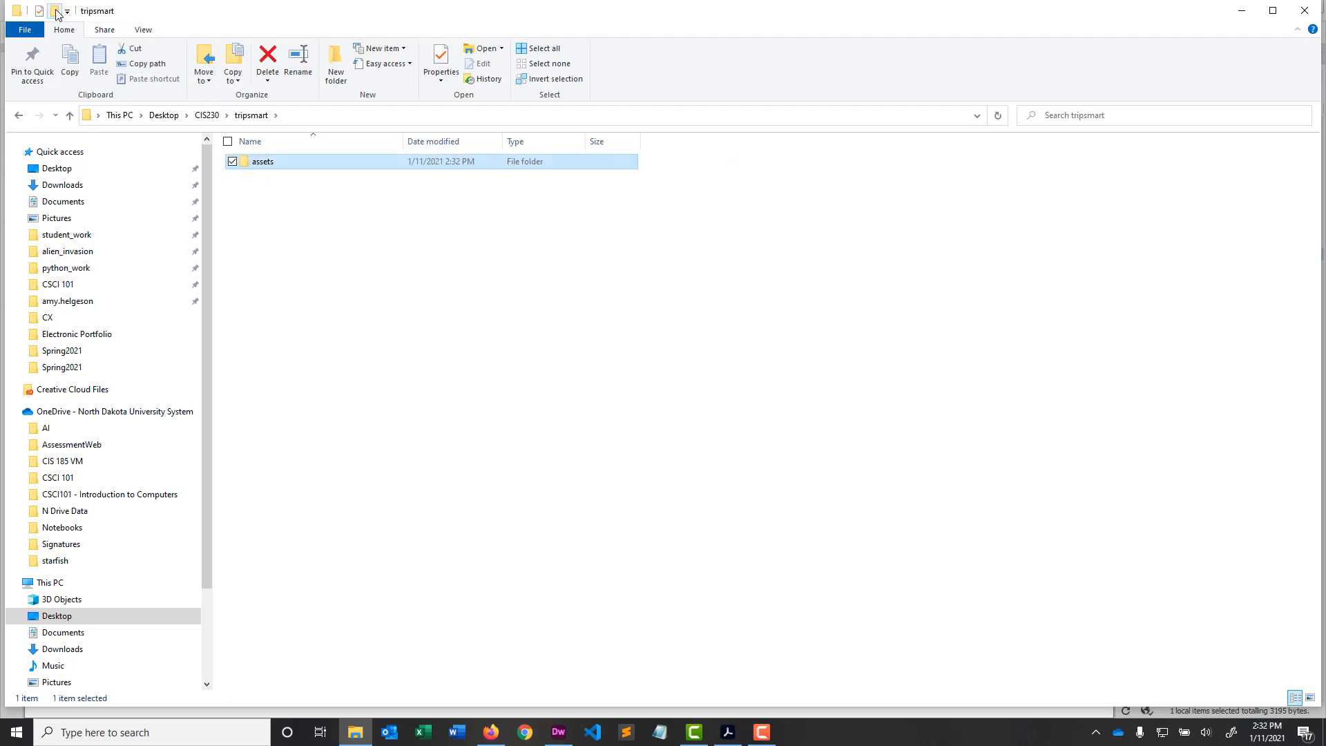
pyautogui.click(207, 114)
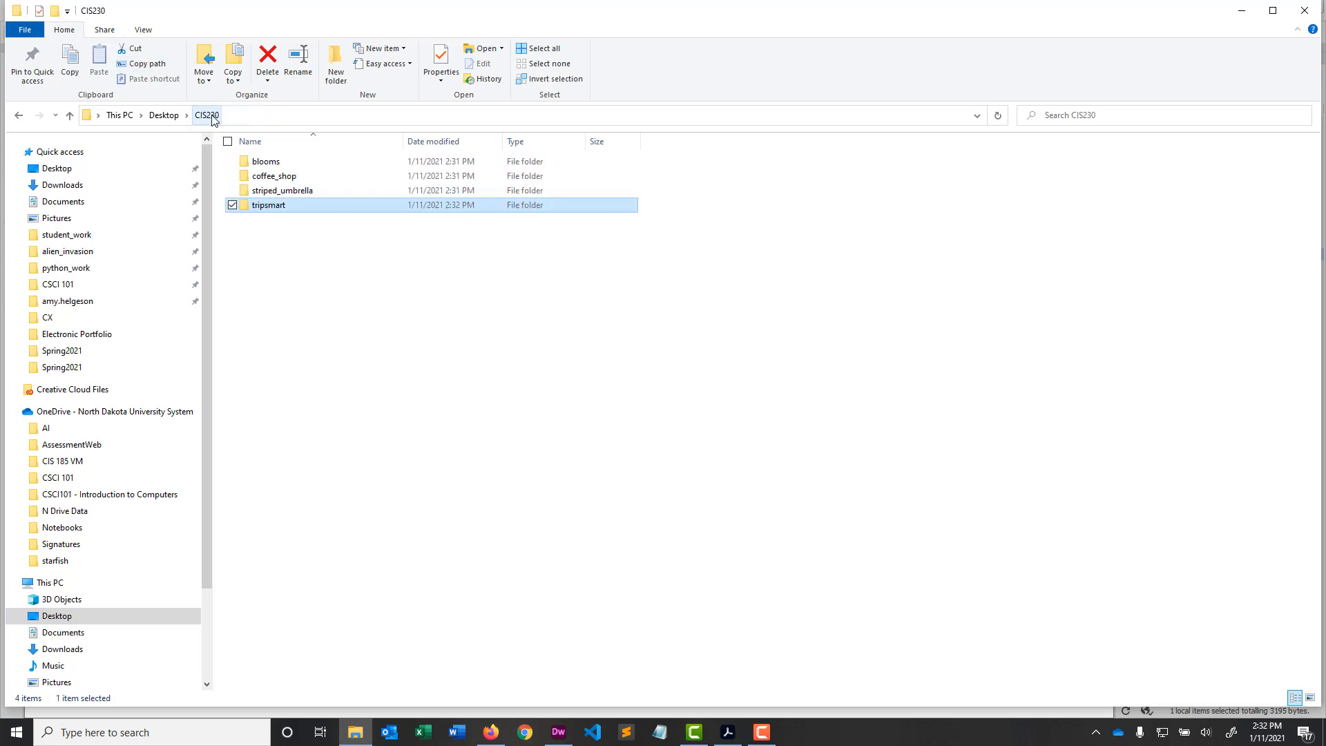
pyautogui.doubleClick(270, 170)
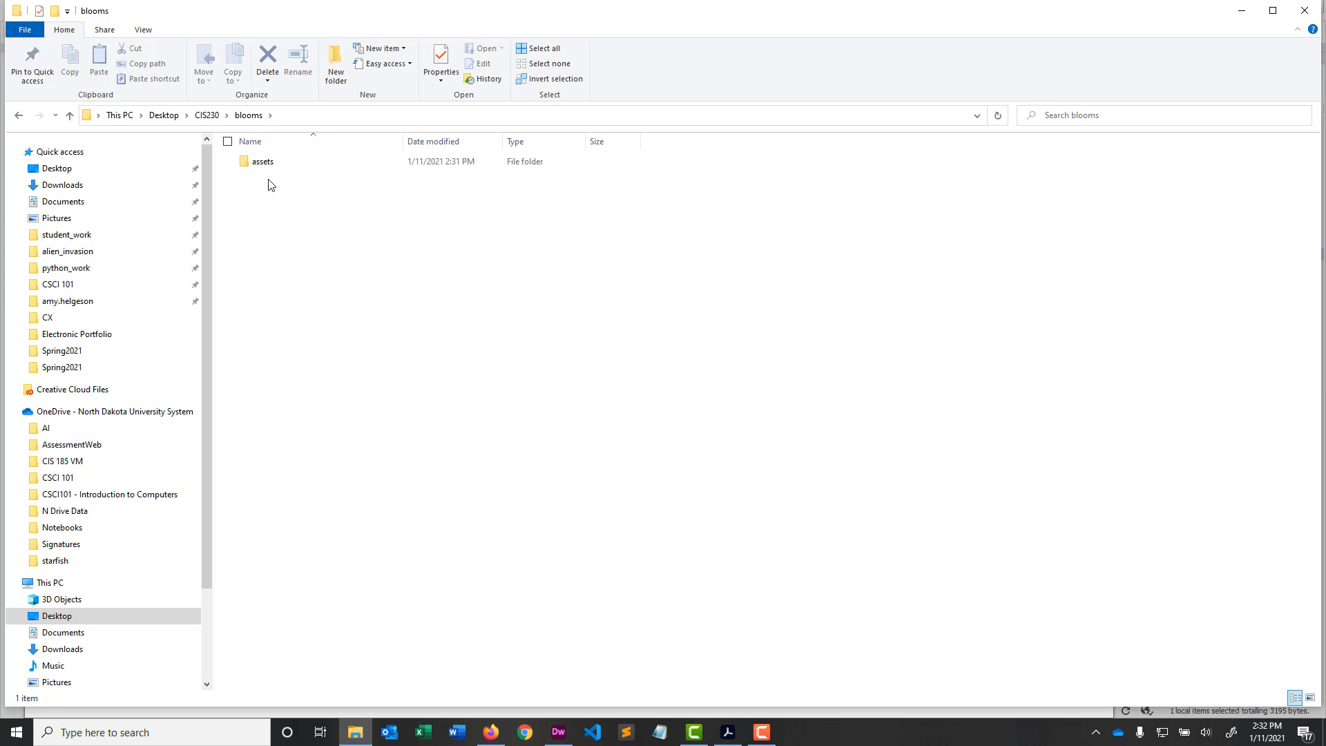
pyautogui.click(206, 115)
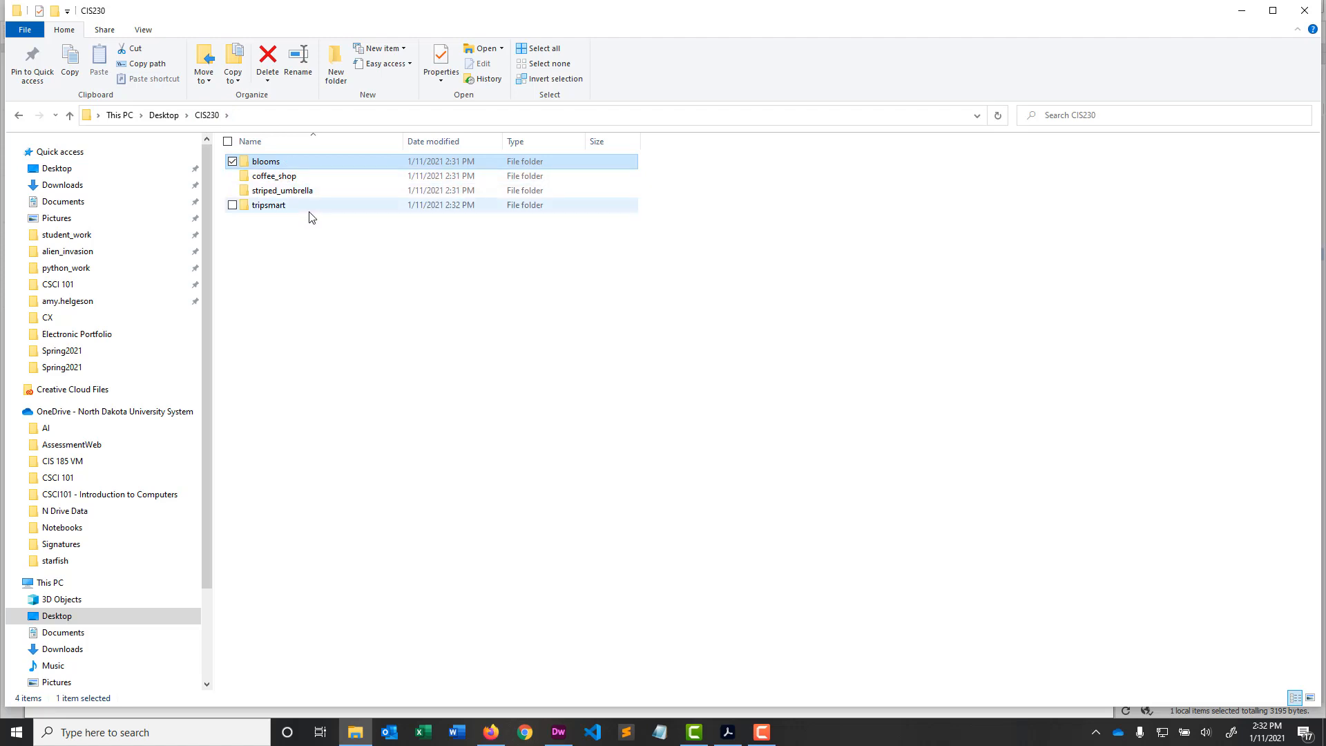
# - Switch to Dreamweaver and start a new site with the name Striped Umbrella
pyautogui.click(557, 735)
pyautogui.click(207, 12)
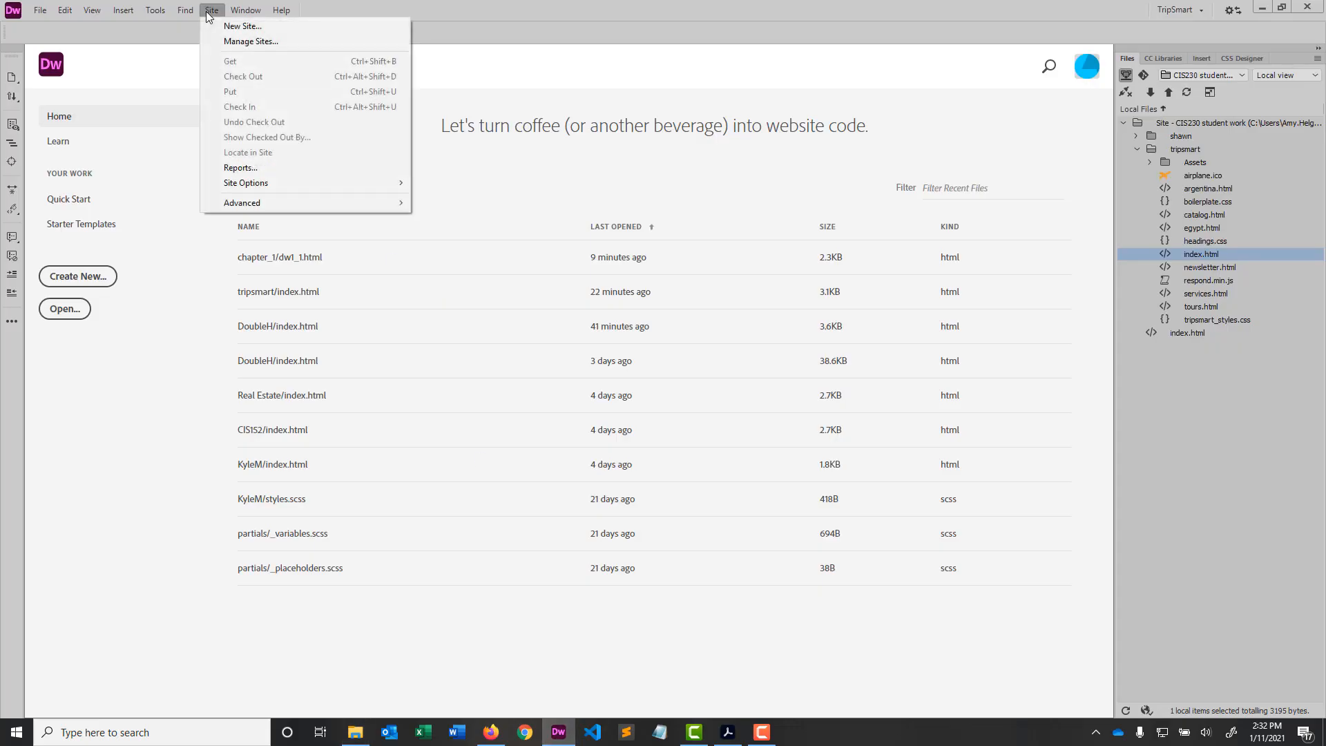
pyautogui.click(234, 28)
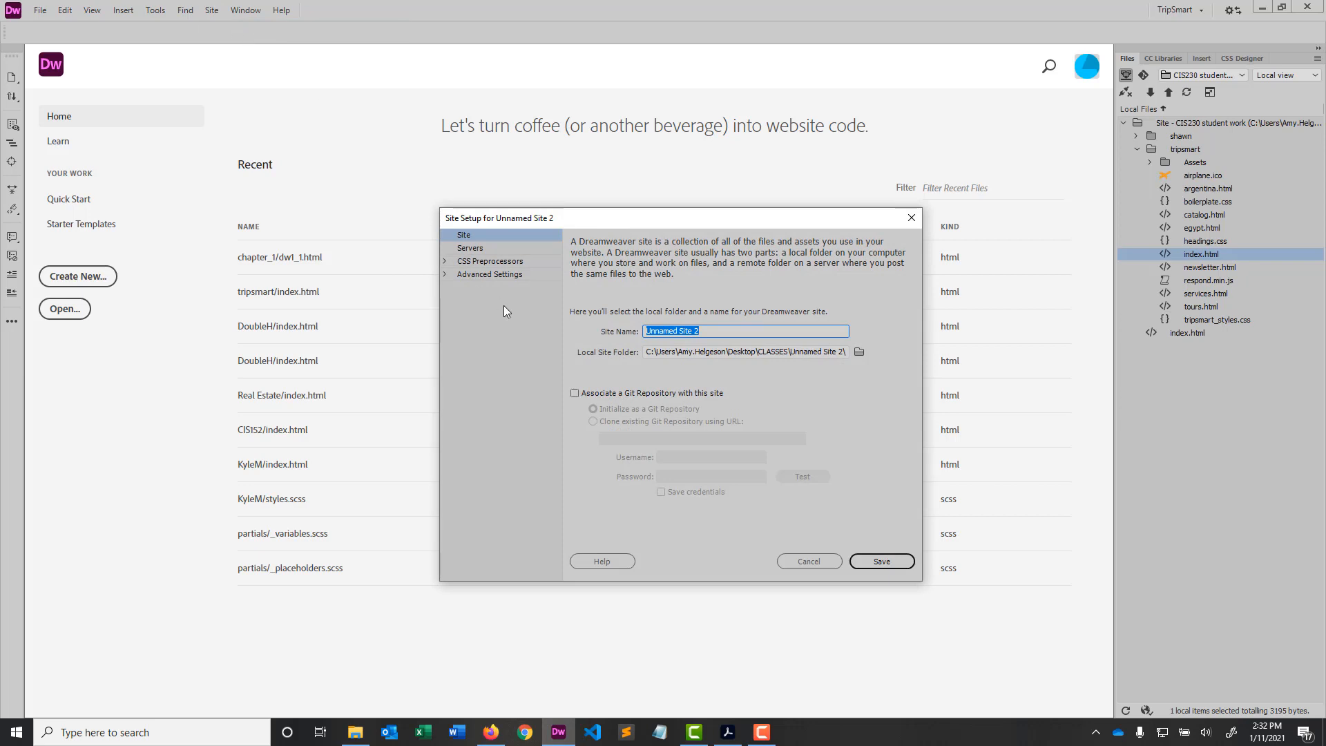
pyautogui.press('BackSpace')
pyautogui.write('Striped Umbrella')
# - Set the Striped Umbrella site's local folder to striped_umbrella inside the CIS230 folder on the Desktop
pyautogui.click(859, 351)
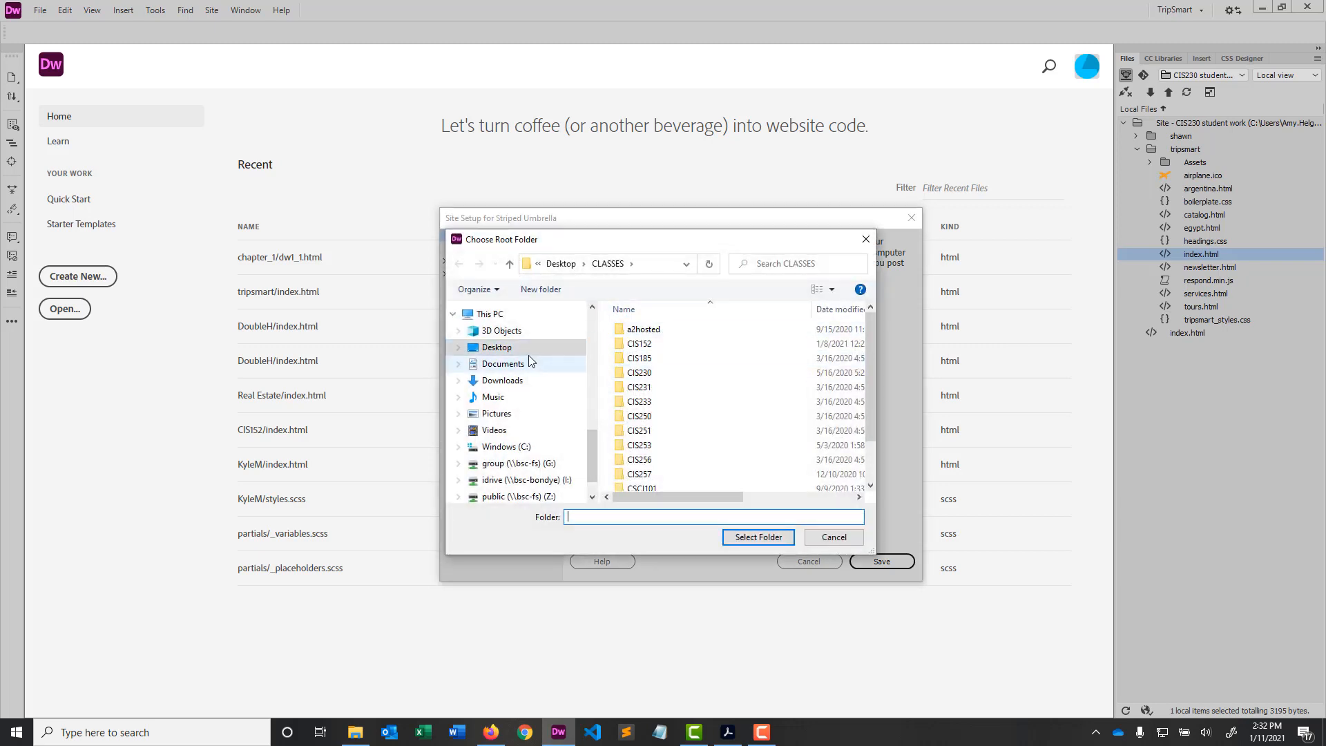
pyautogui.click(500, 347)
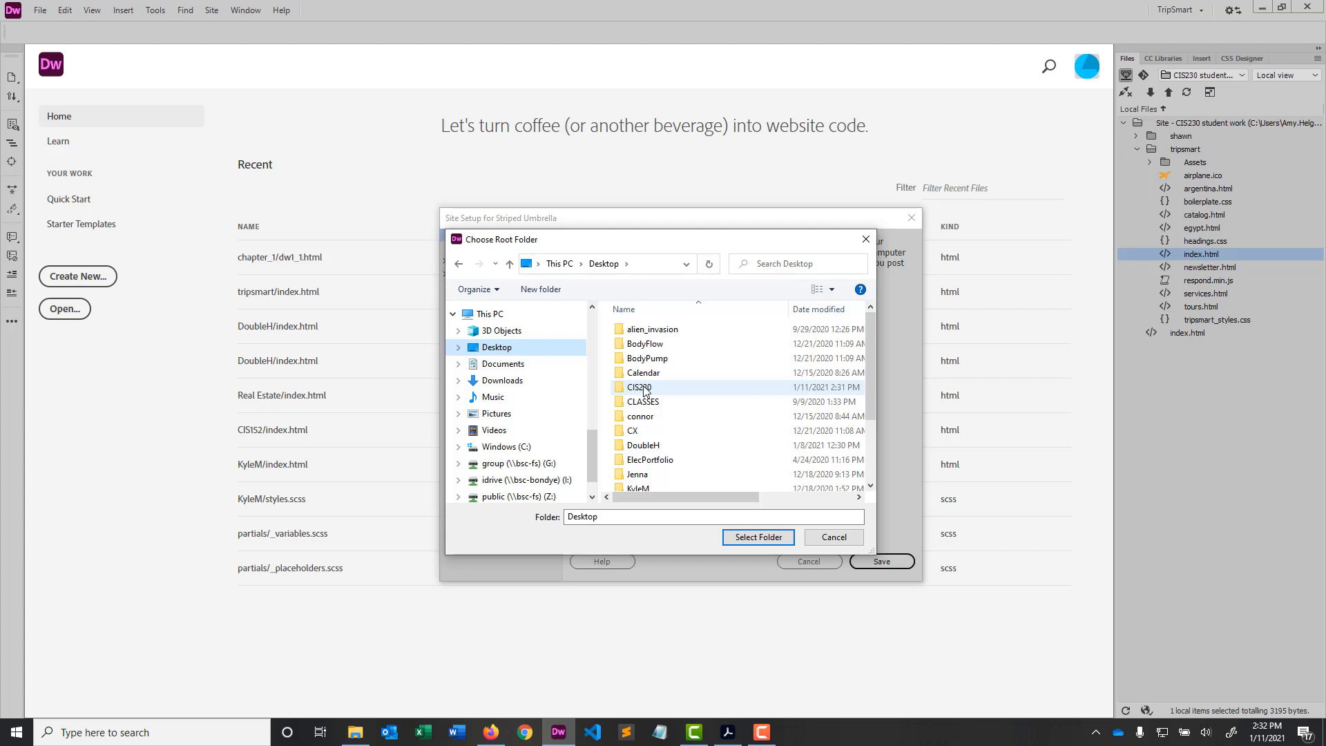
pyautogui.doubleClick(640, 387)
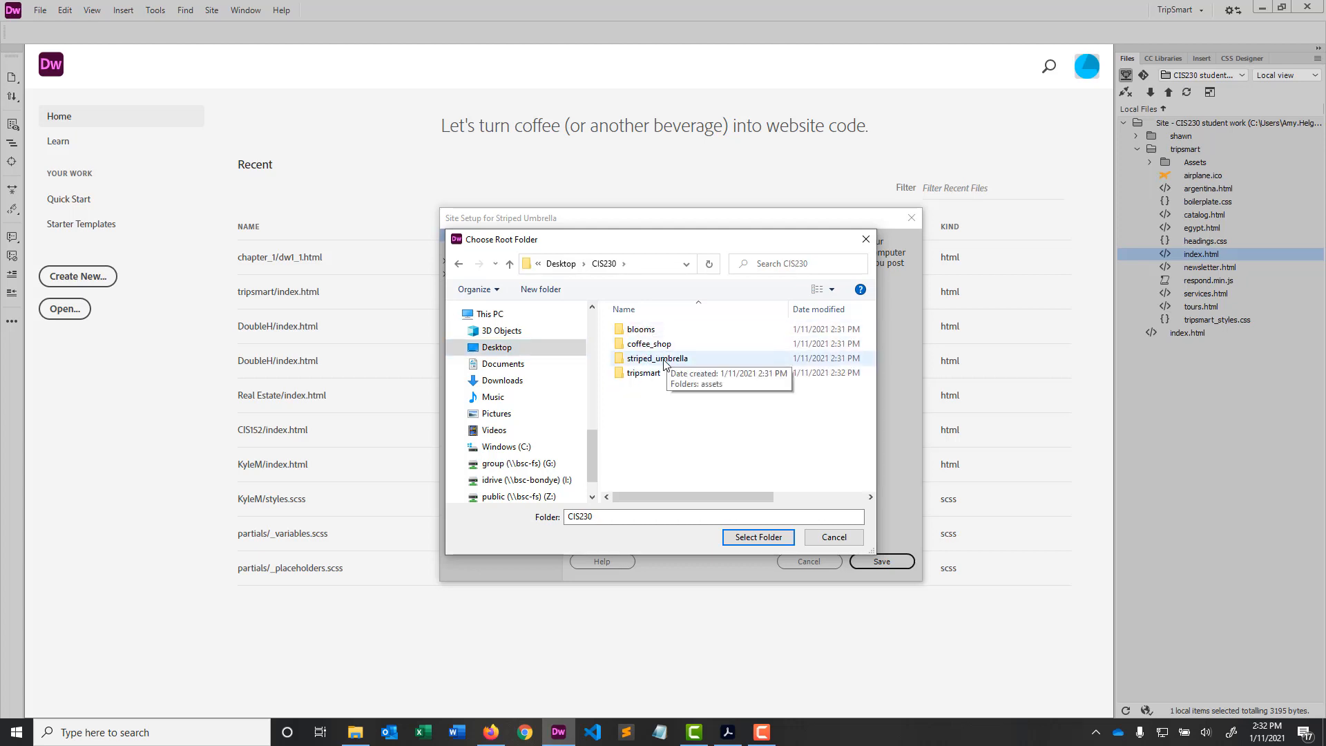
pyautogui.doubleClick(657, 358)
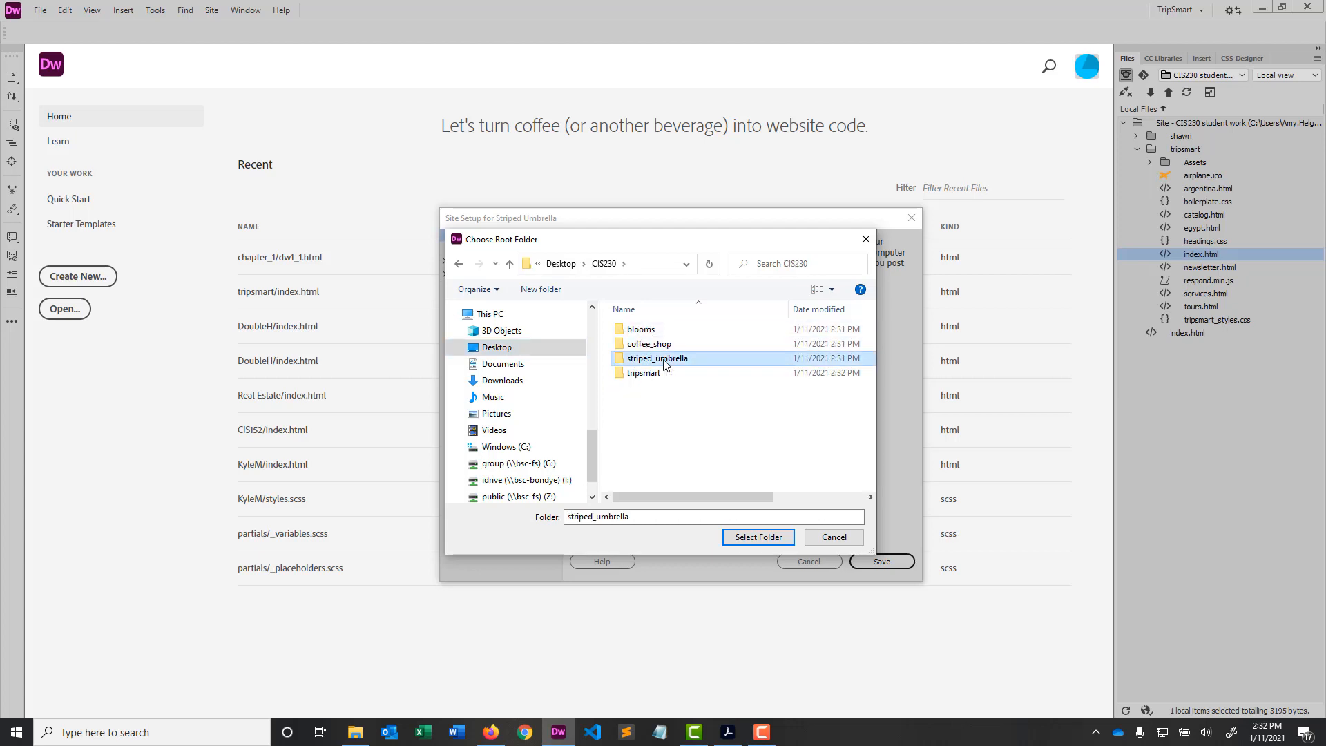
pyautogui.click(775, 537)
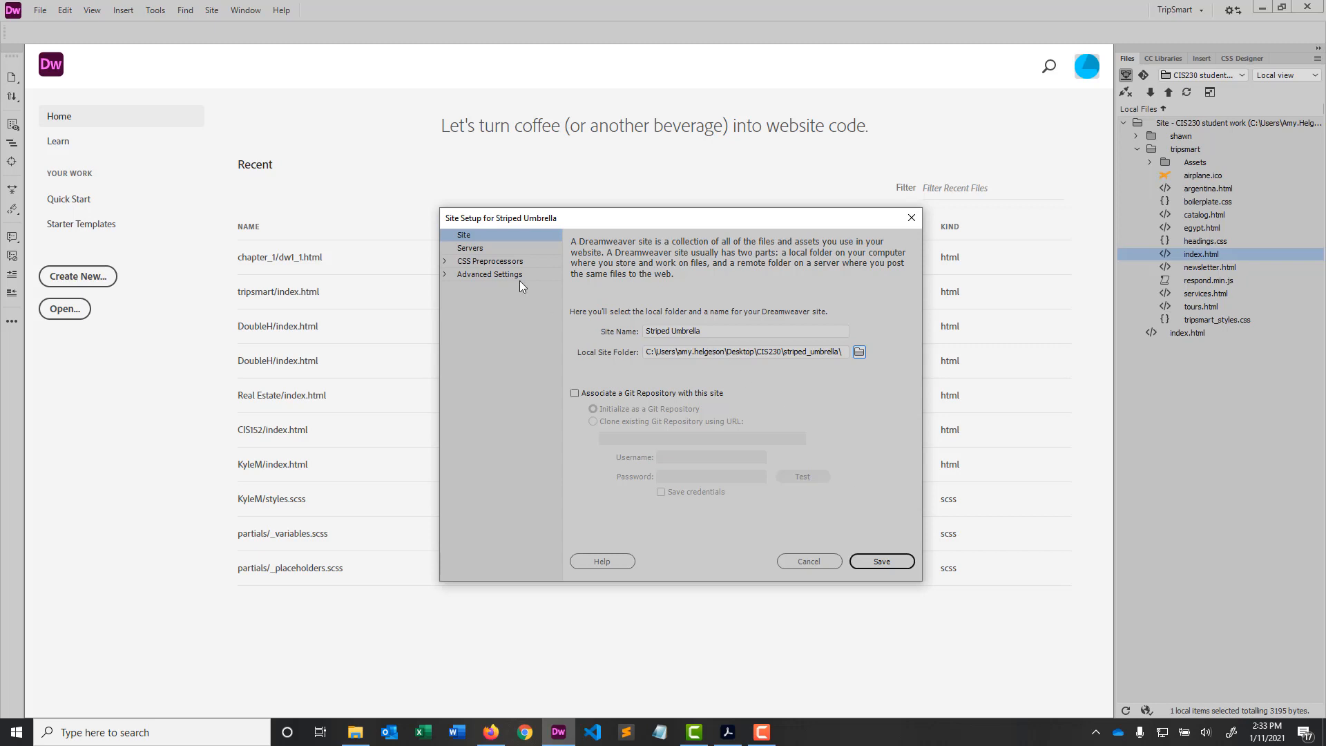
# - Set the Striped Umbrella site's default images folder to its assets folder and save the site
pyautogui.click(445, 275)
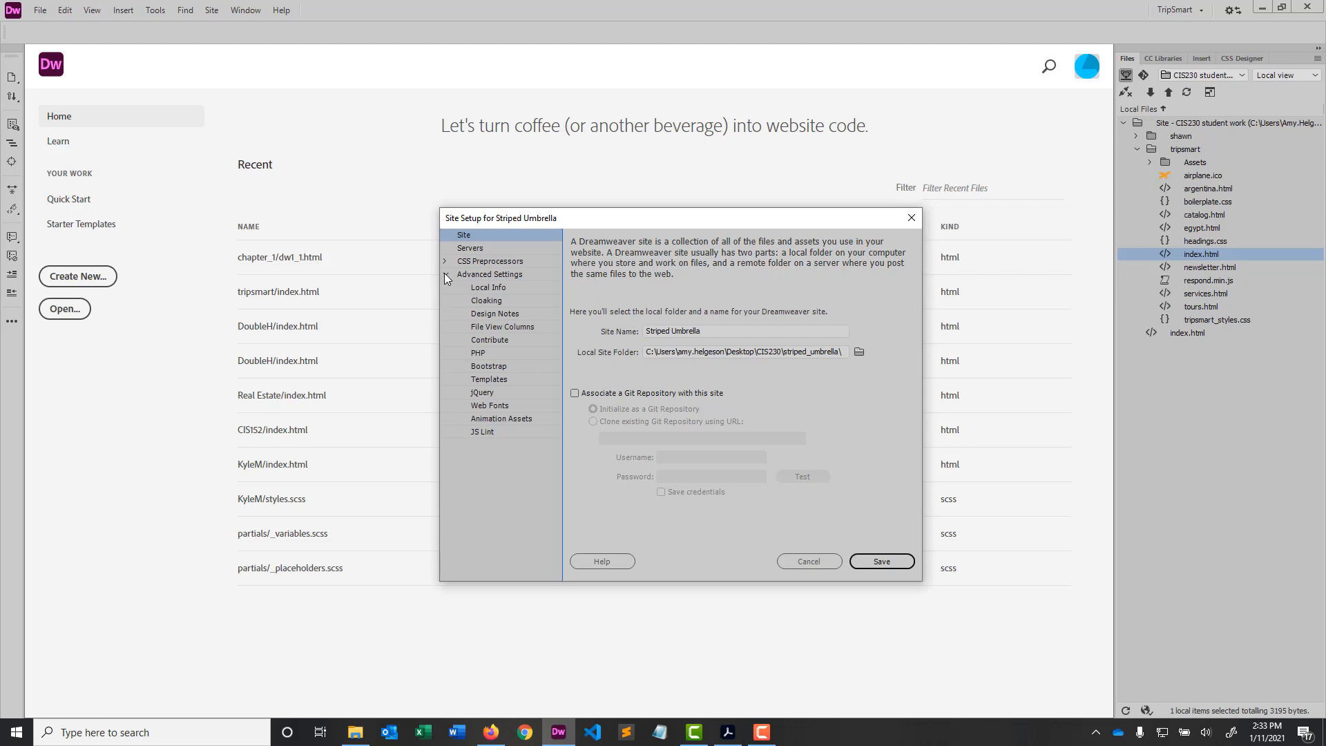
pyautogui.click(492, 288)
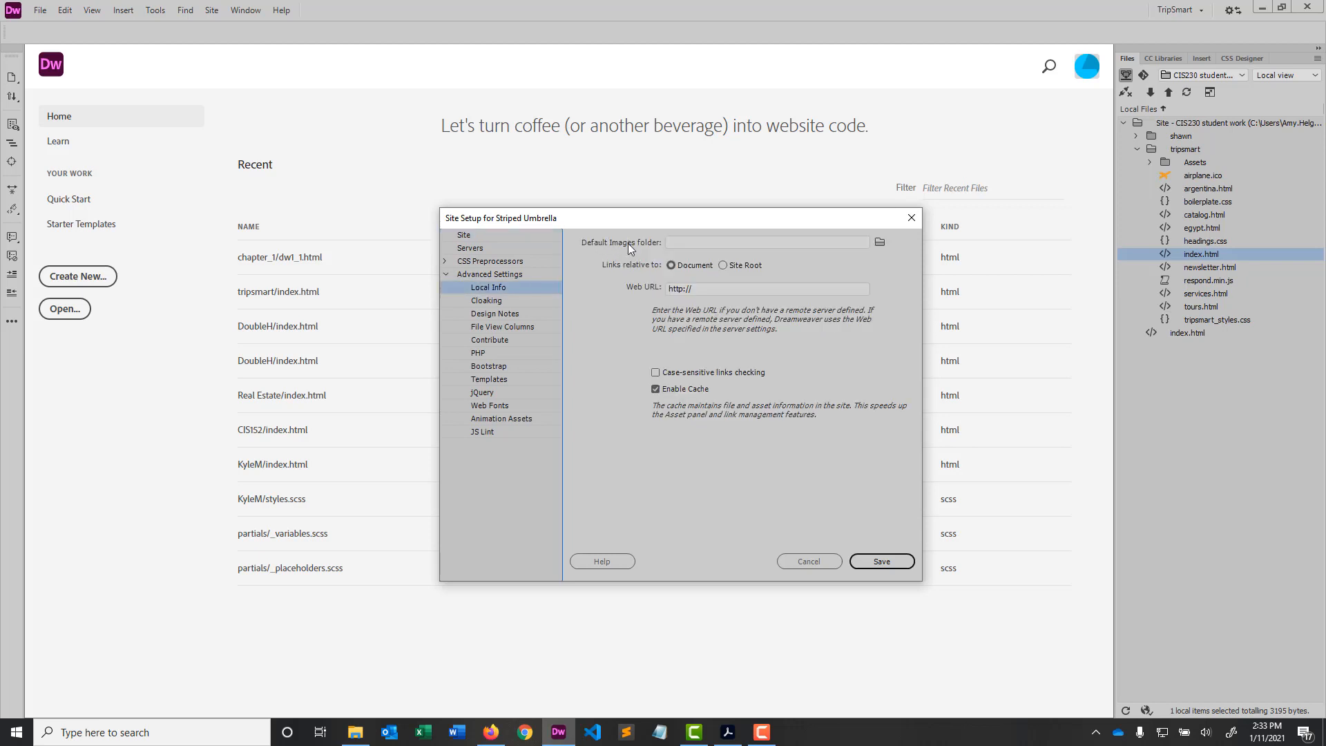
pyautogui.click(879, 242)
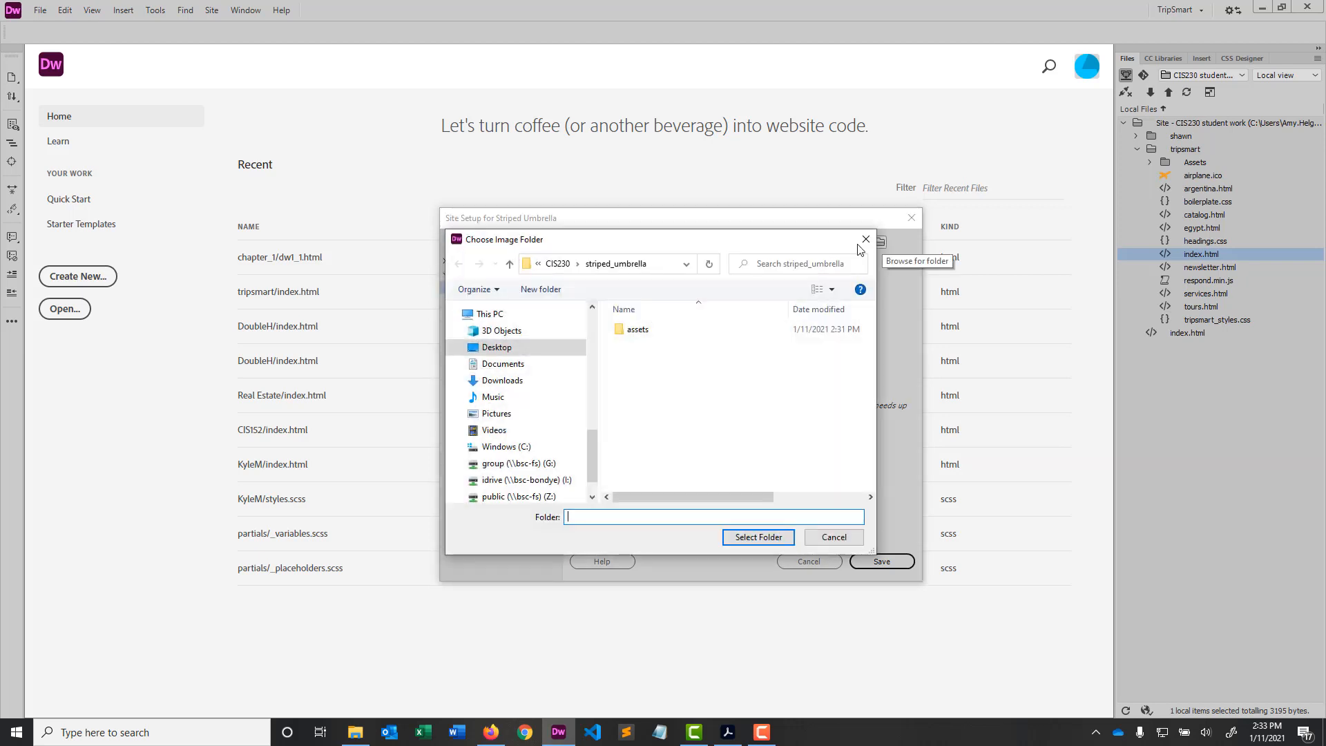
pyautogui.click(643, 328)
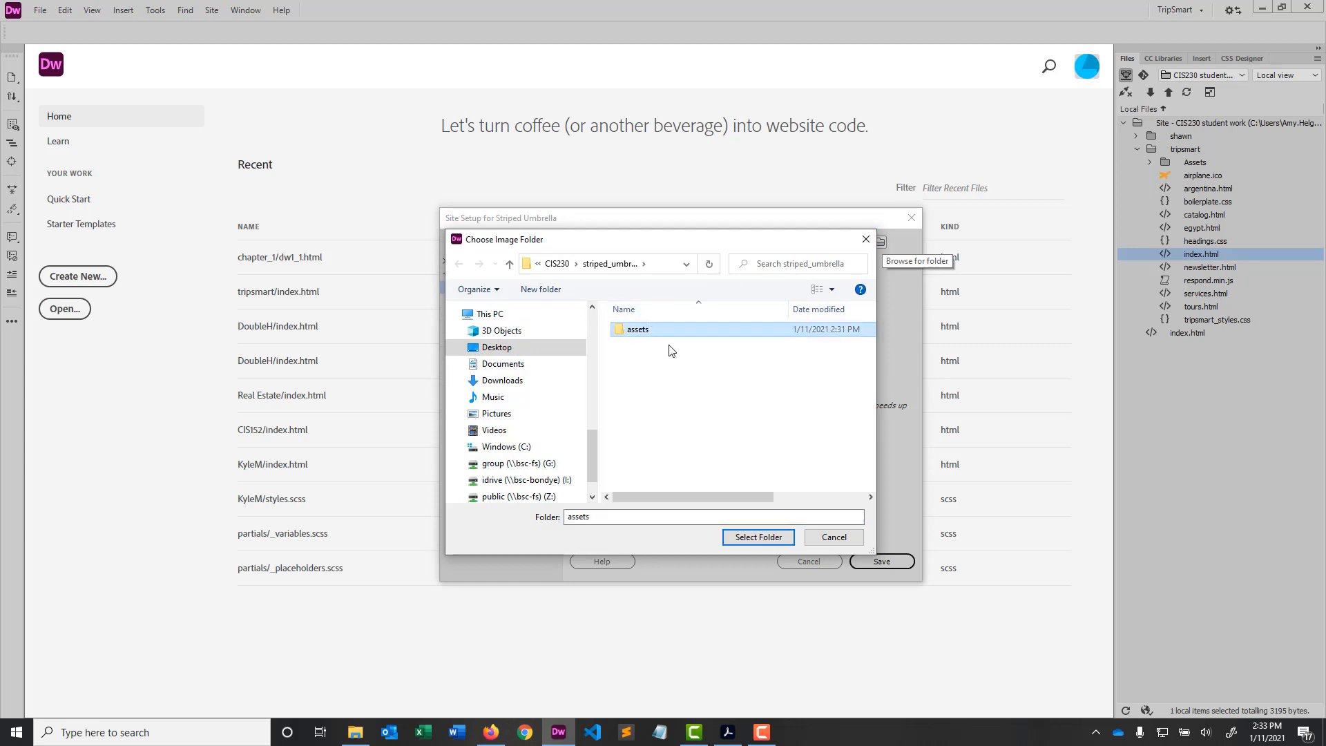
pyautogui.click(759, 538)
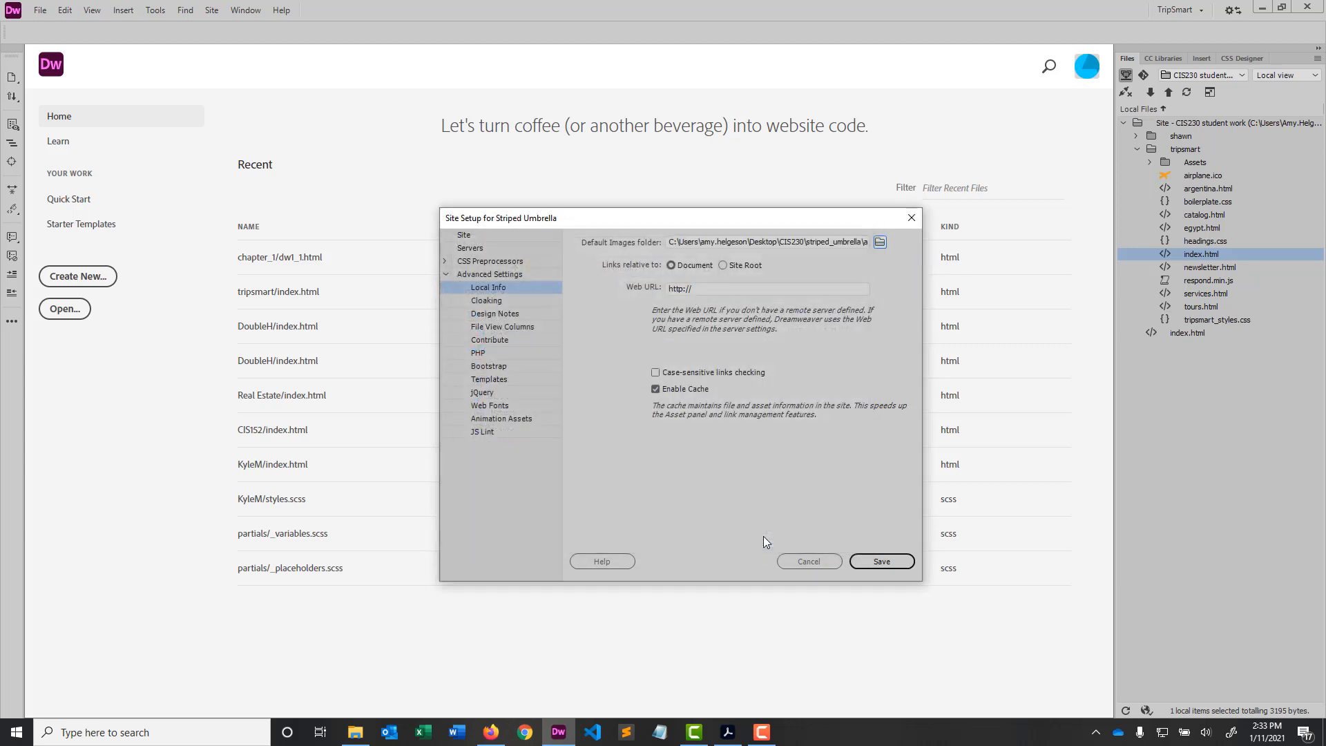
pyautogui.click(889, 567)
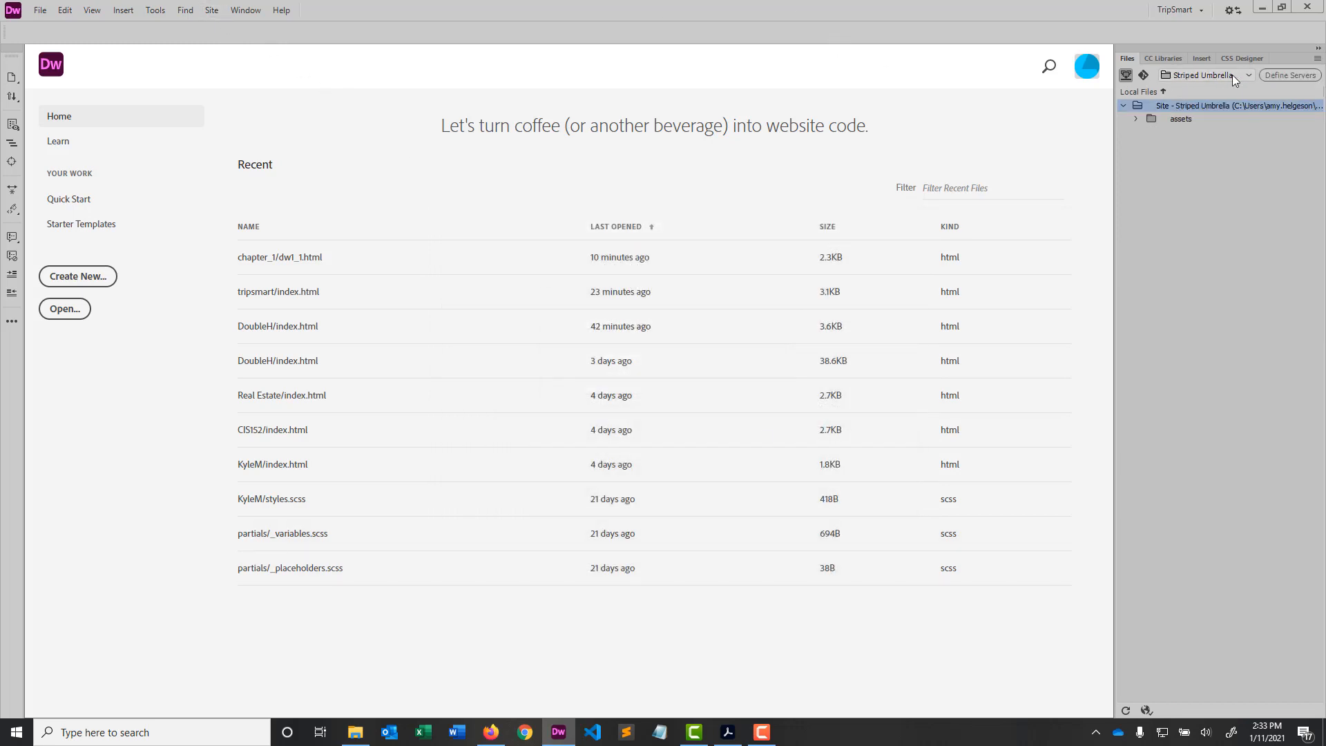
# - Create a new site named Blooms & Bulbs and save it with the proposed local folder
pyautogui.click(209, 10)
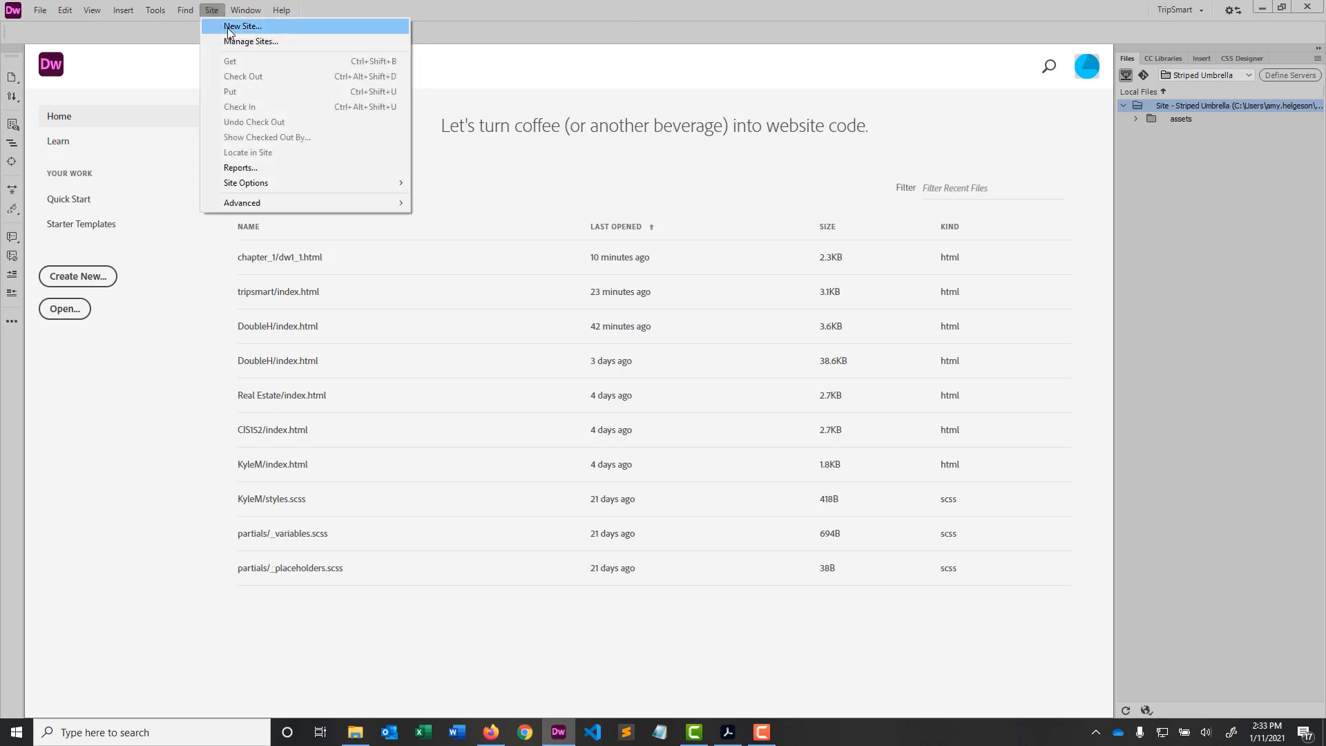
pyautogui.click(230, 28)
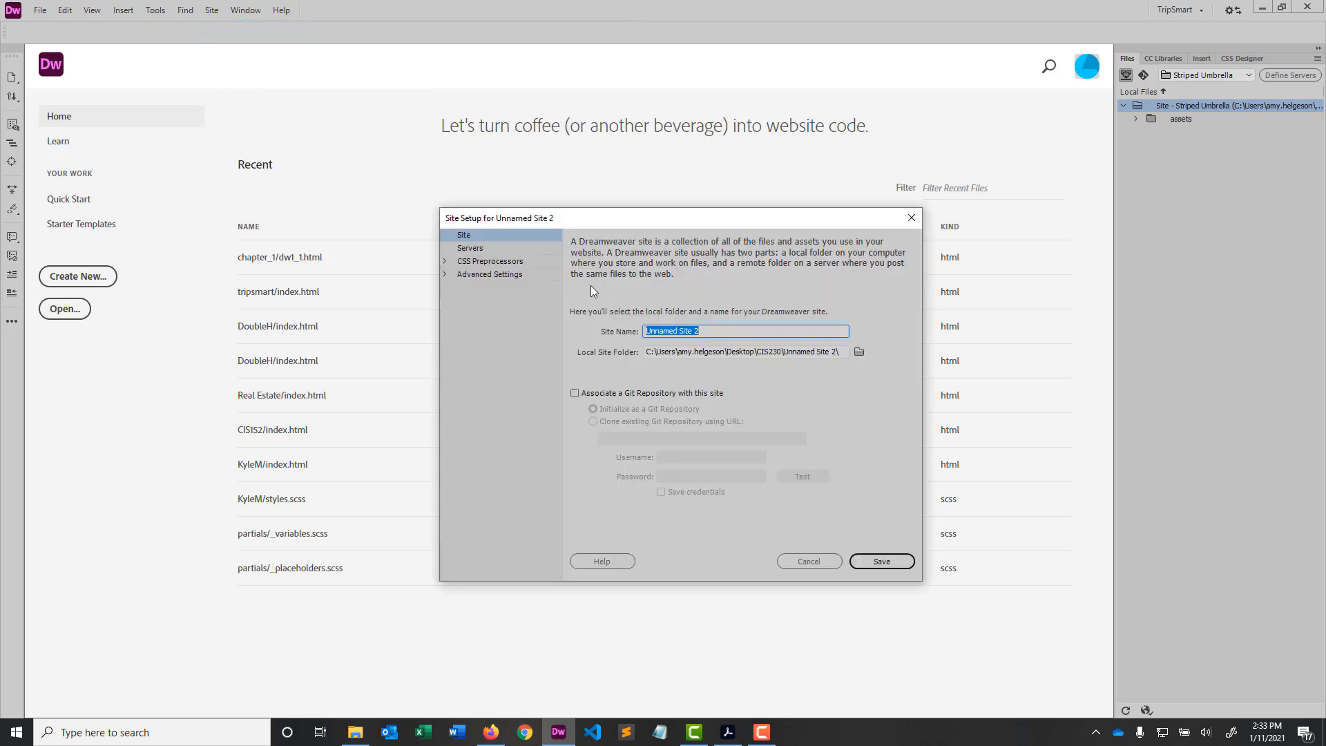
pyautogui.write('Blooms & Bulbs')
pyautogui.press('Return')
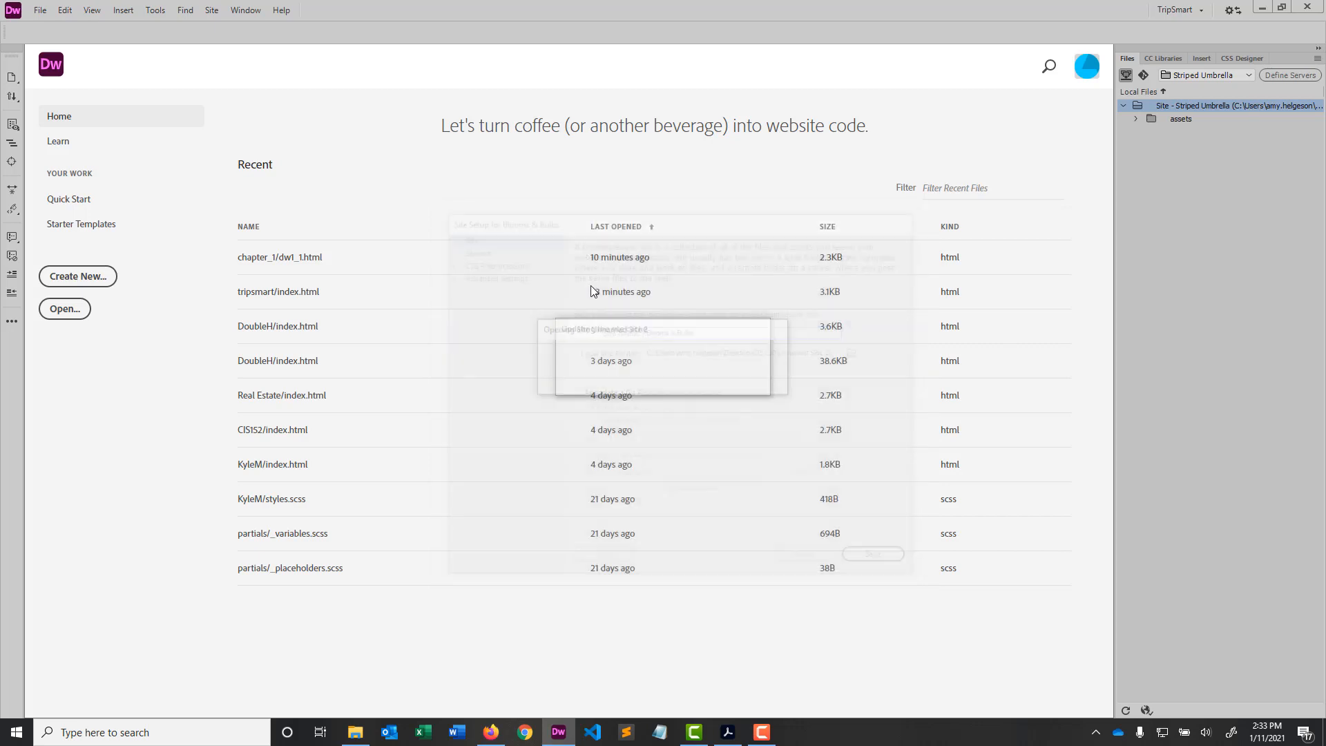
# - Reopen the Blooms & Bulbs site definition for editing and set its local folder to blooms inside CIS230
pyautogui.click(221, 14)
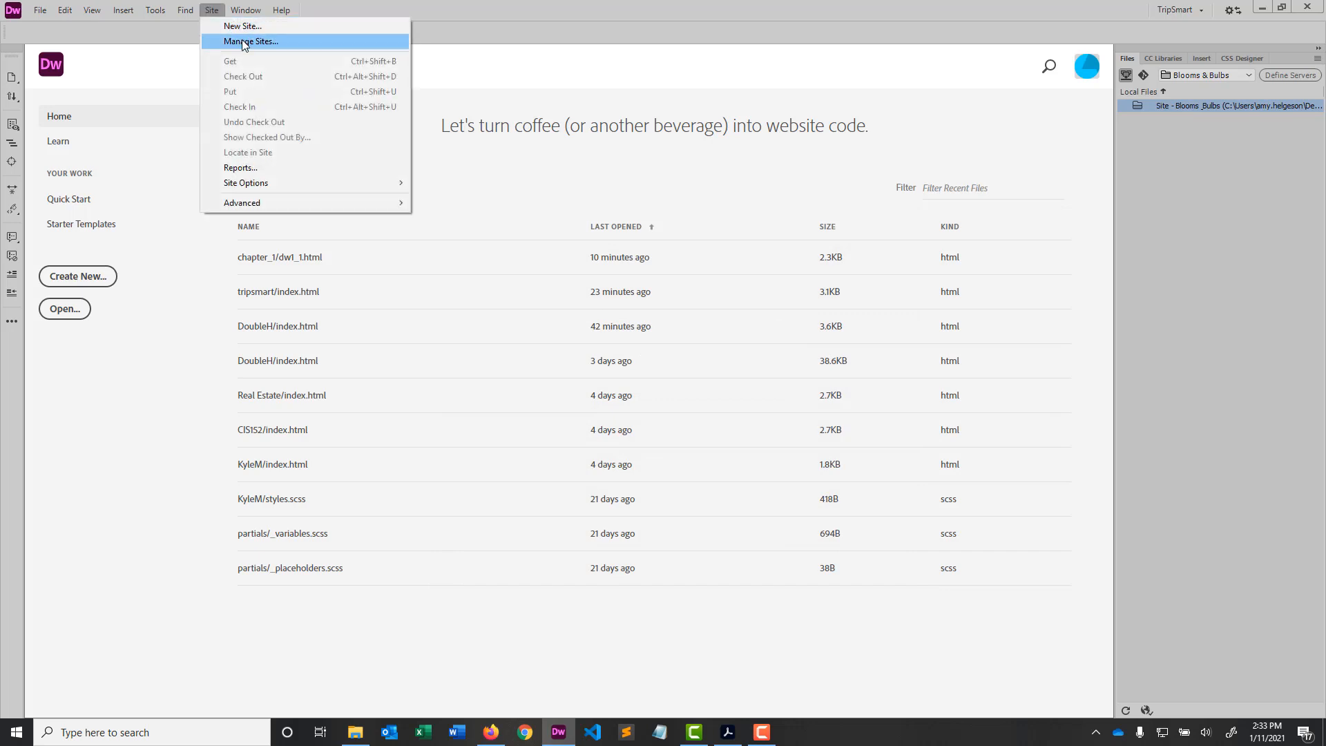
pyautogui.click(243, 43)
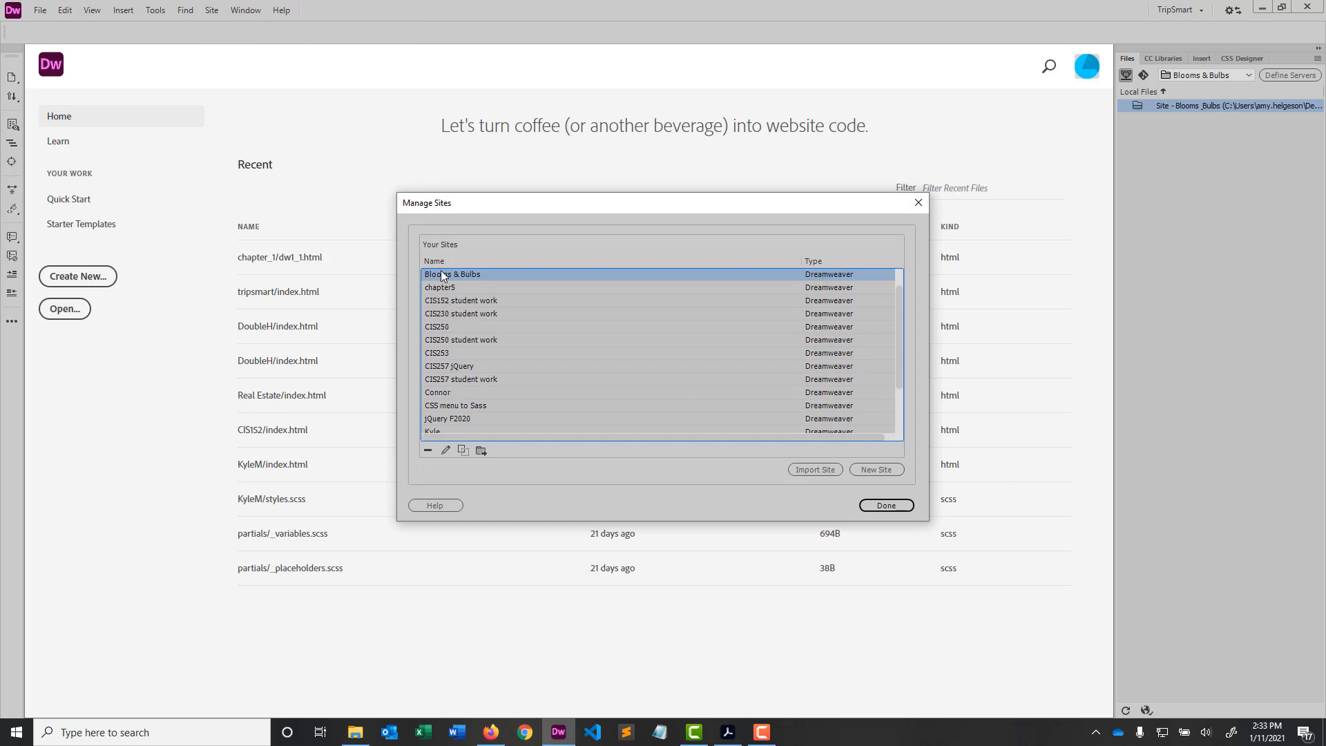
pyautogui.click(445, 450)
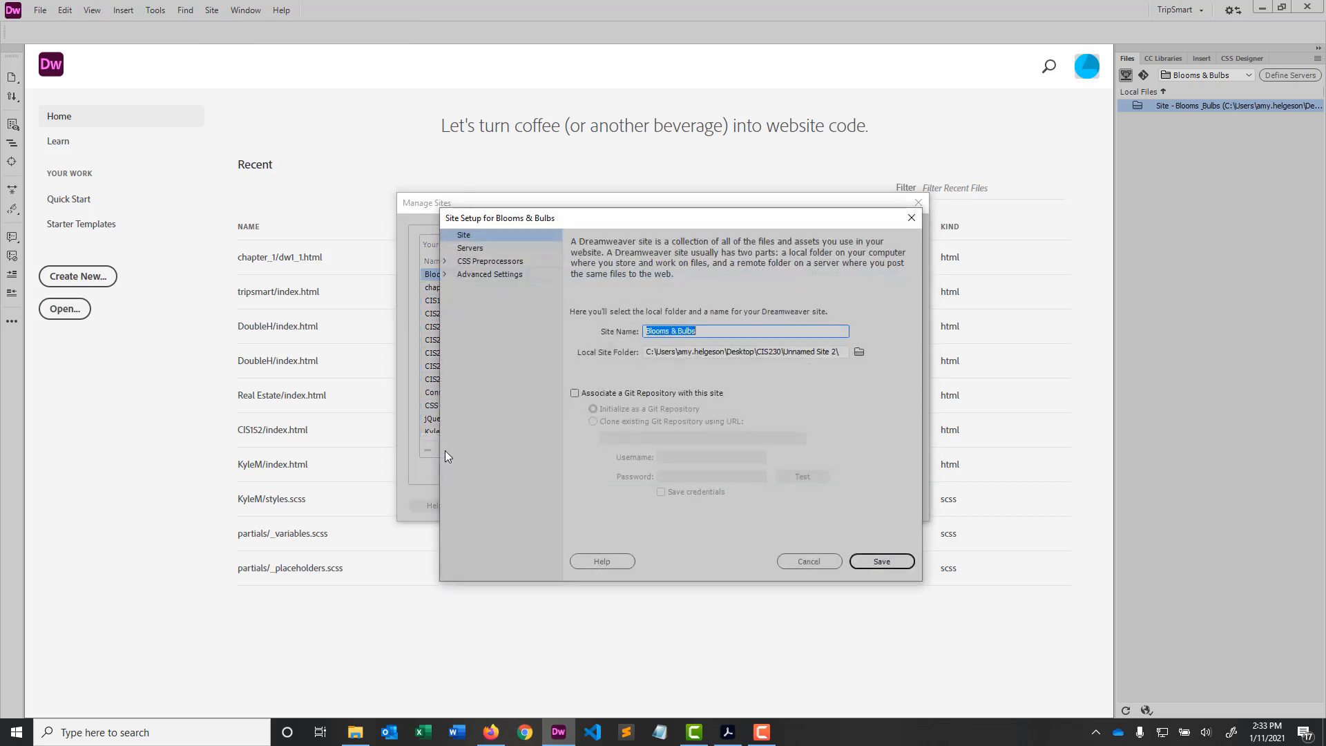
pyautogui.click(859, 353)
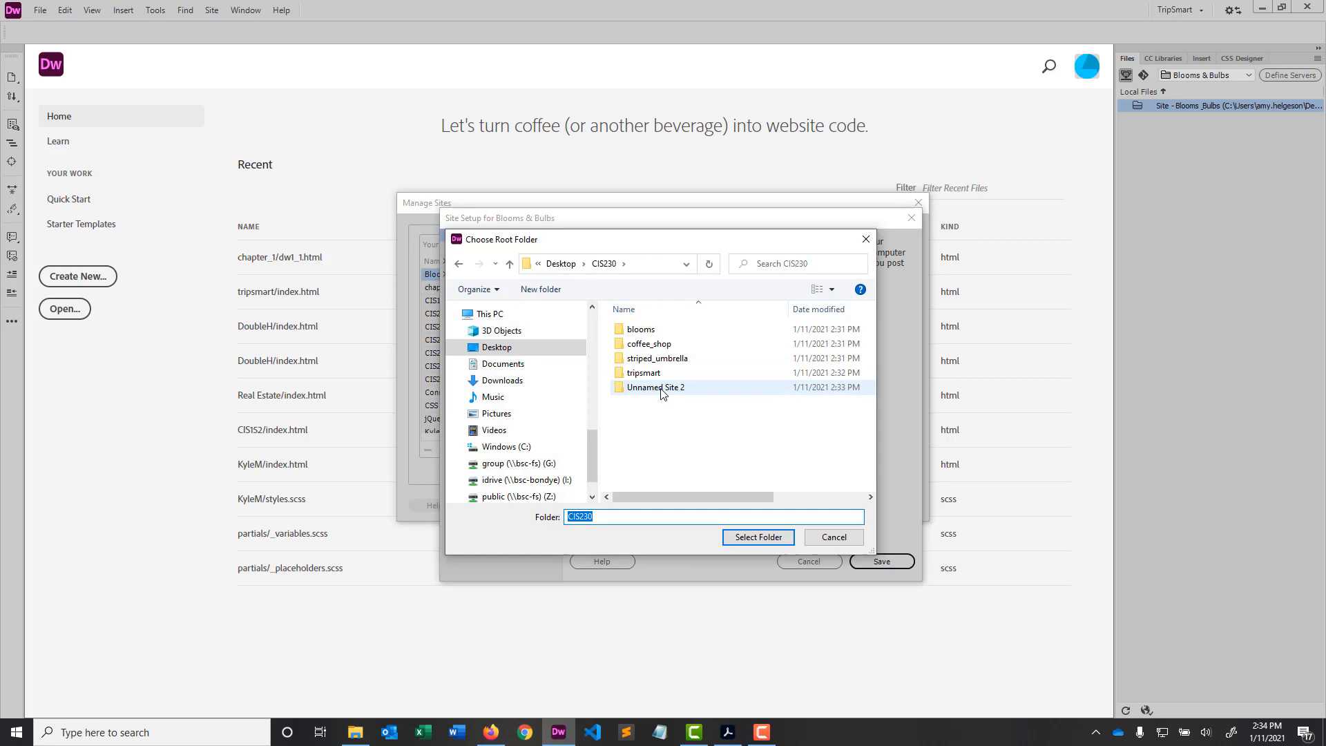
pyautogui.doubleClick(640, 329)
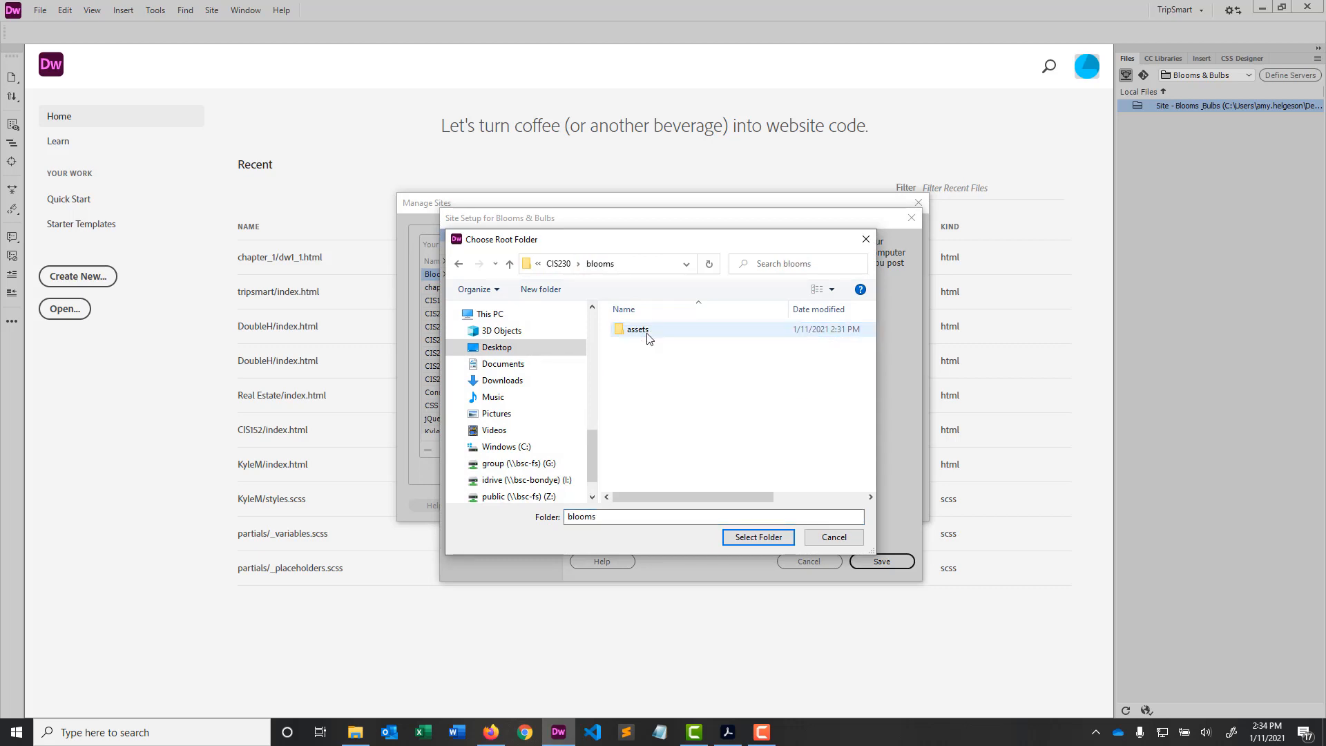
pyautogui.click(758, 538)
# - Set the Blooms & Bulbs default images folder to its assets folder, save the site, and finish managing sites
pyautogui.click(504, 274)
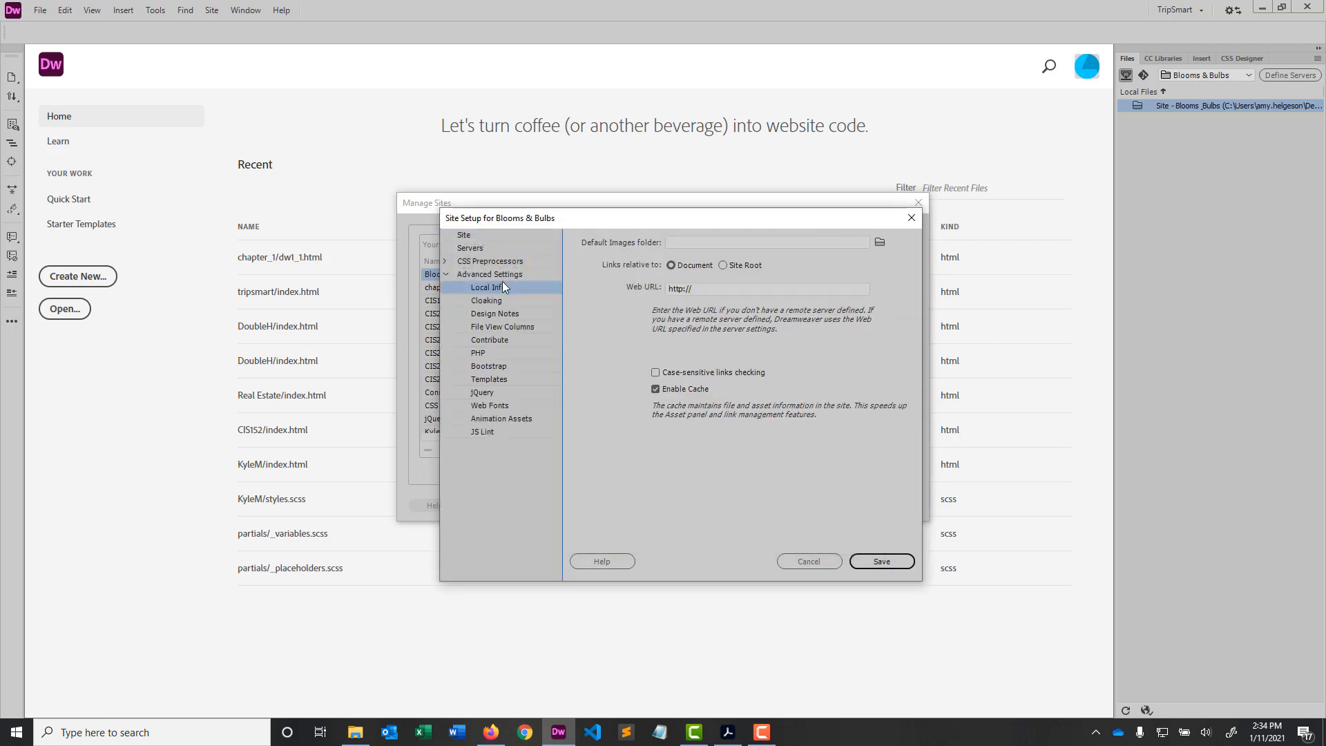
pyautogui.click(880, 243)
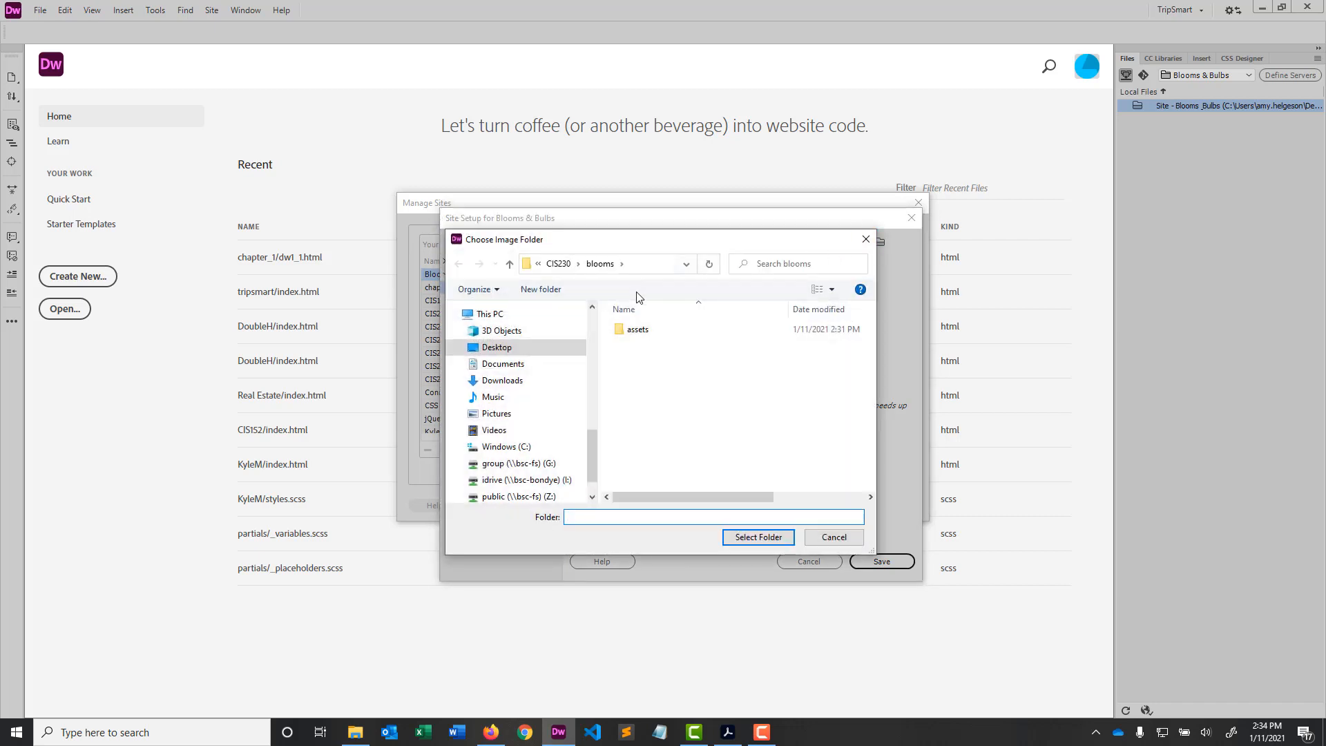
pyautogui.doubleClick(636, 329)
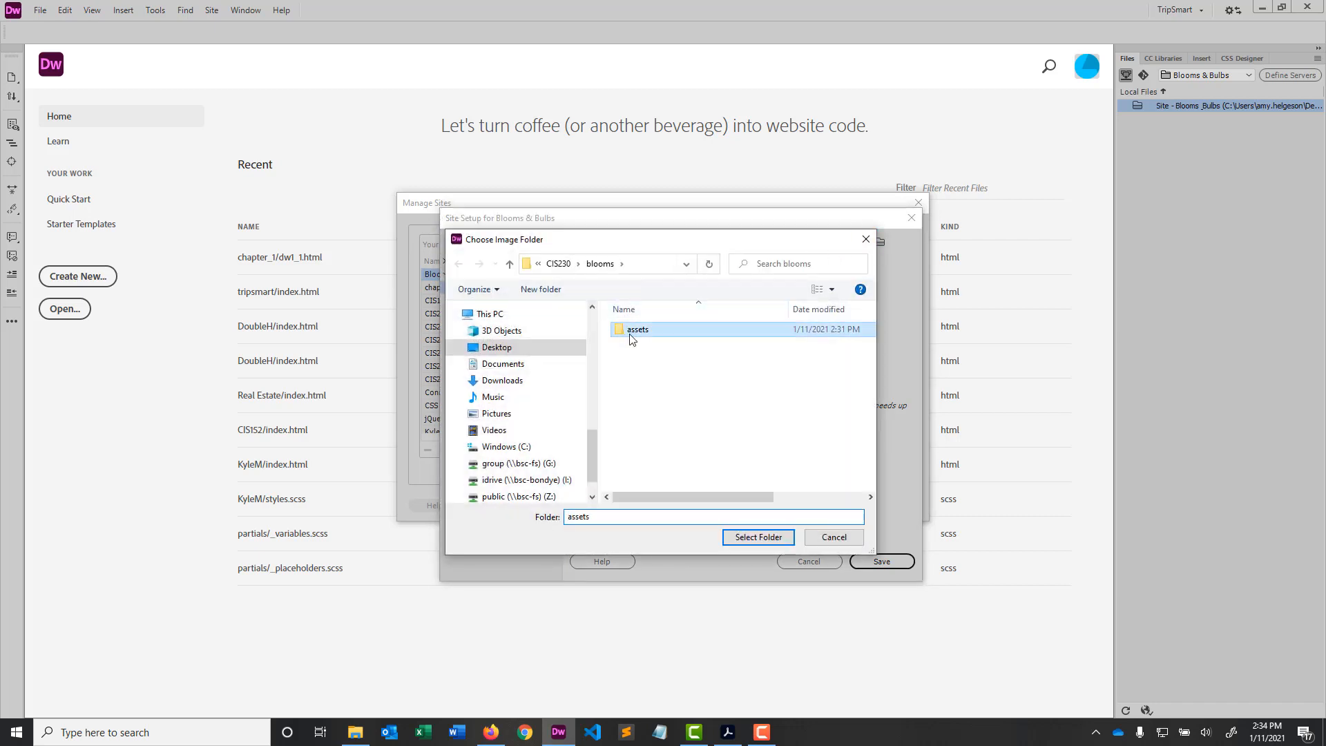
pyautogui.click(759, 538)
pyautogui.click(876, 562)
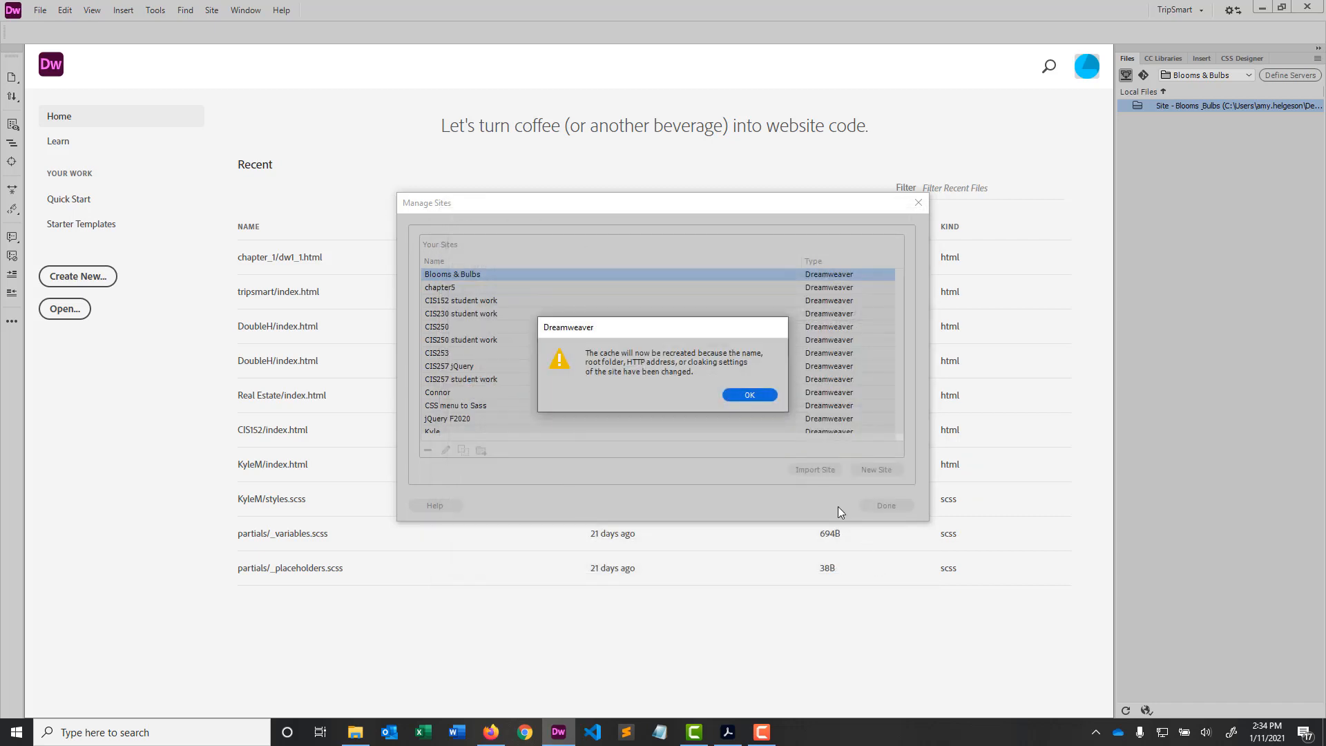
pyautogui.click(749, 397)
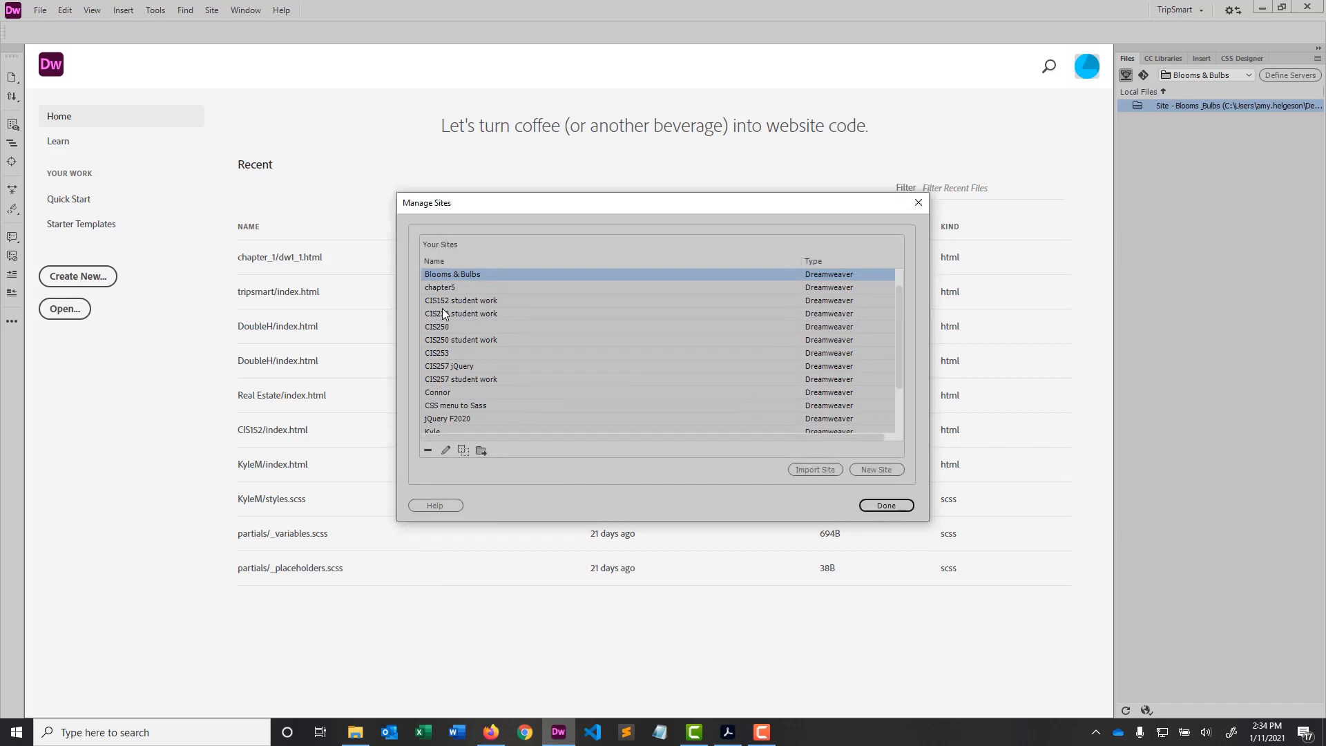
pyautogui.scroll(-1, 457, 350)
pyautogui.scroll(-1, 477, 415)
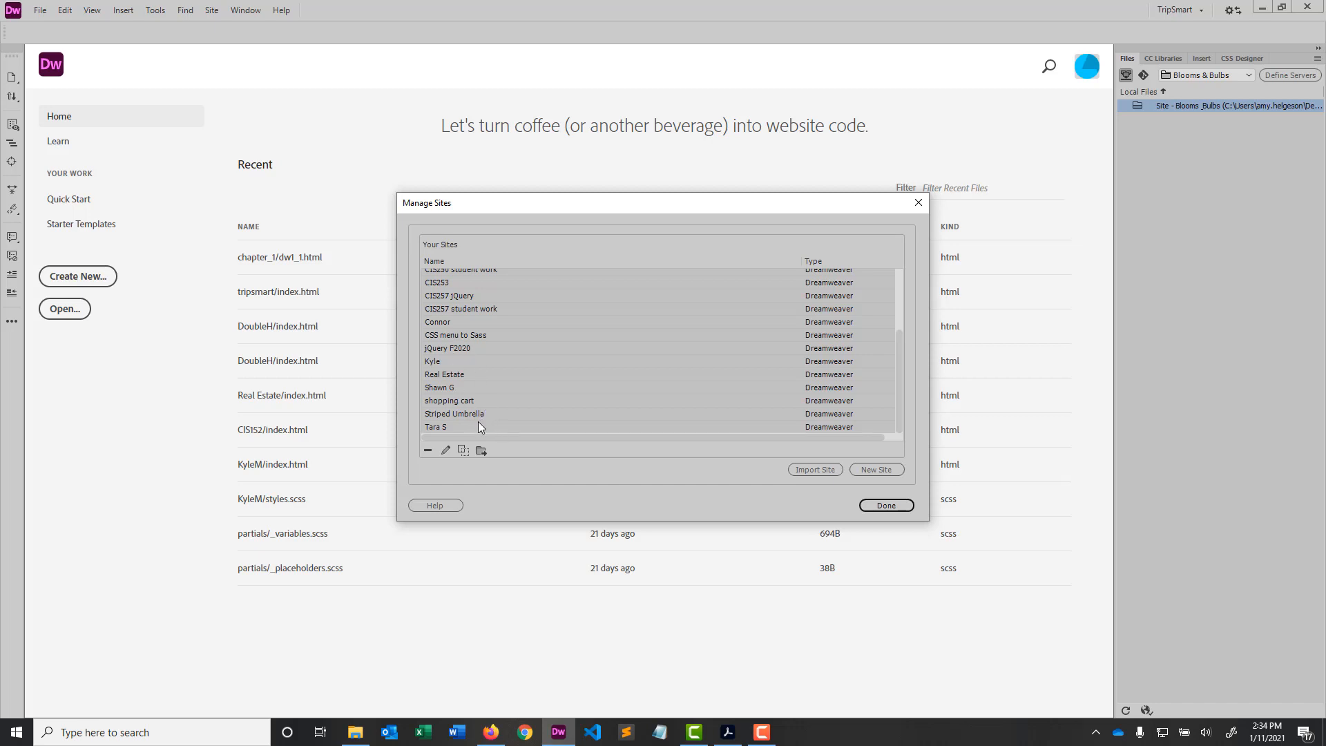
pyautogui.scroll(3, 467, 311)
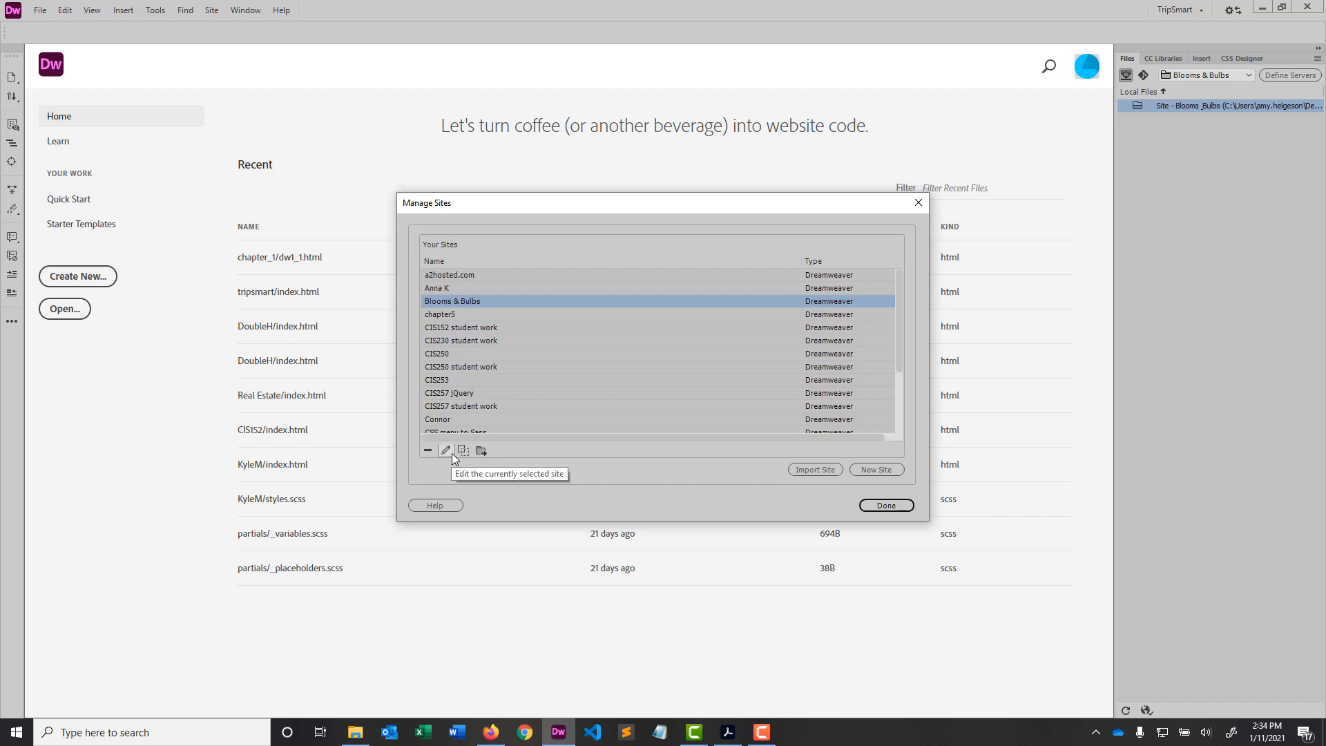
pyautogui.click(886, 506)
# - Start a new site named TripSmart and set its local folder to tripsmart inside the Desktop's CIS230 folder
pyautogui.click(212, 10)
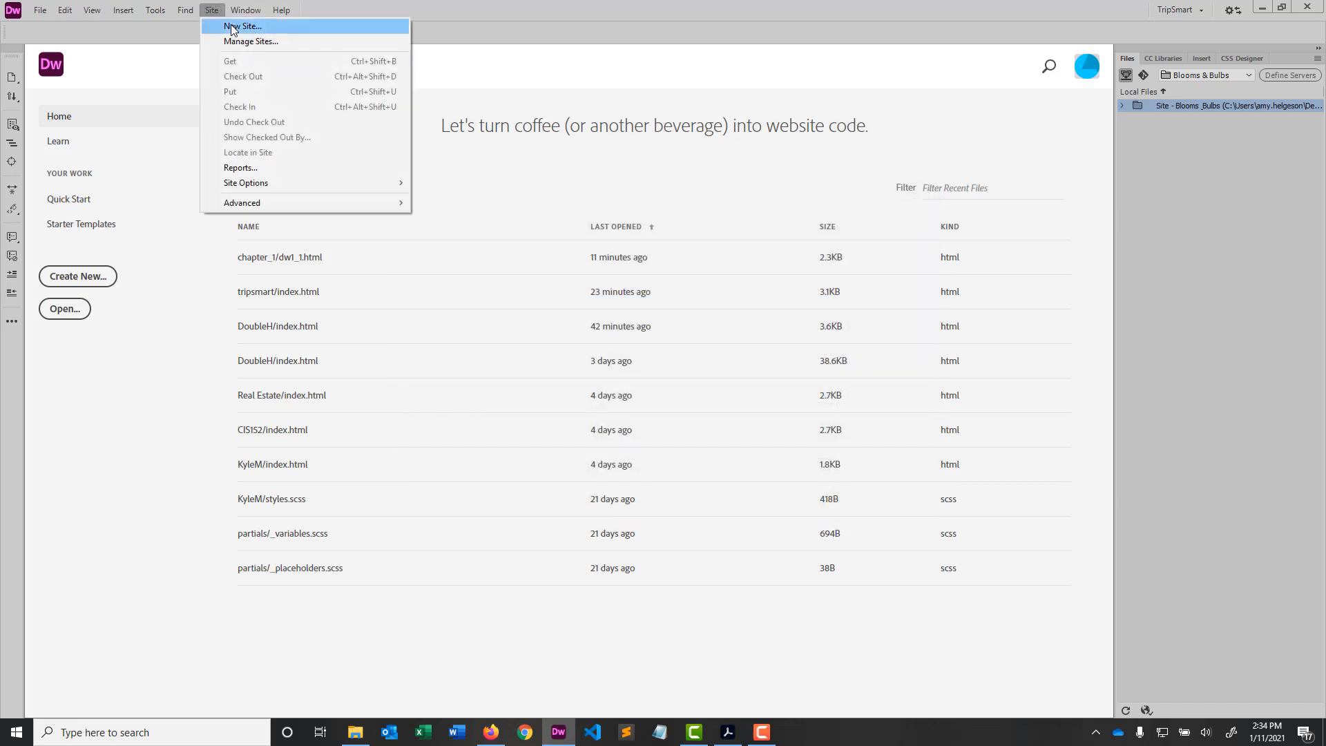
pyautogui.click(234, 24)
pyautogui.write('Tr')
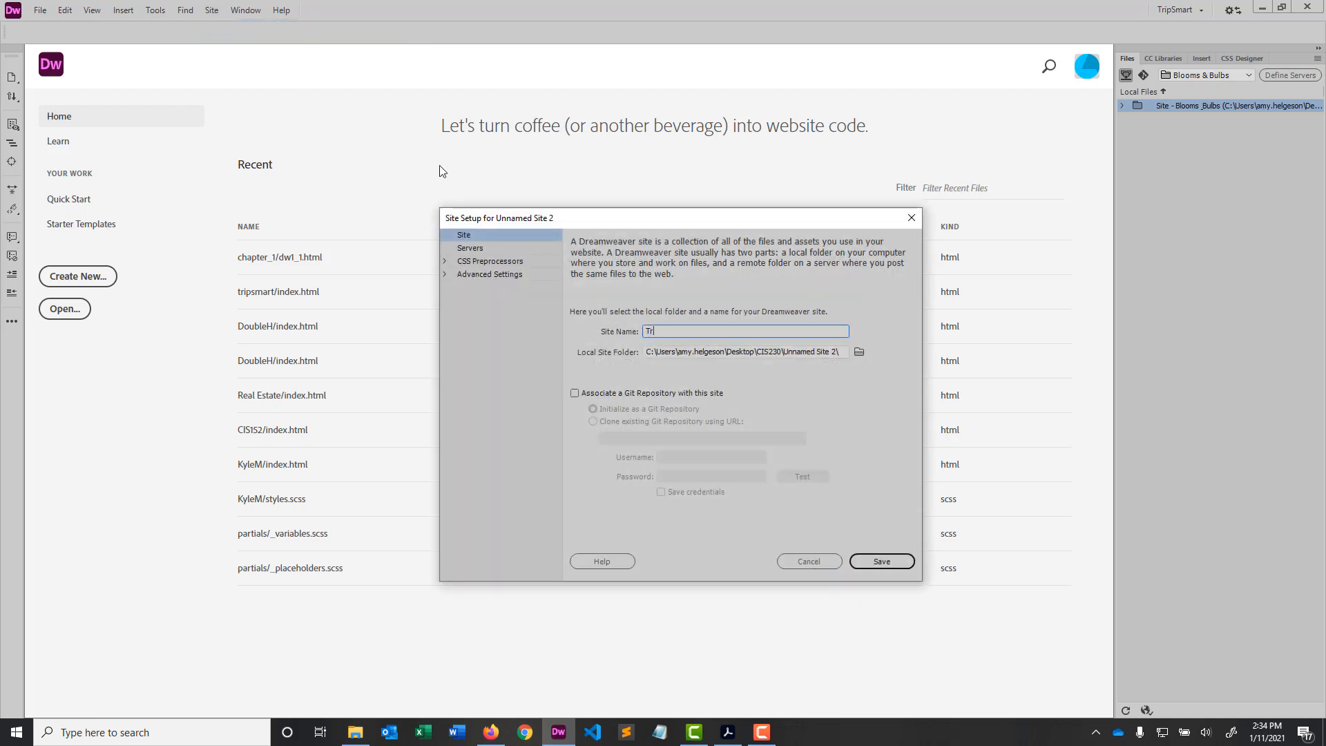
pyautogui.write('ipSmart')
pyautogui.click(859, 353)
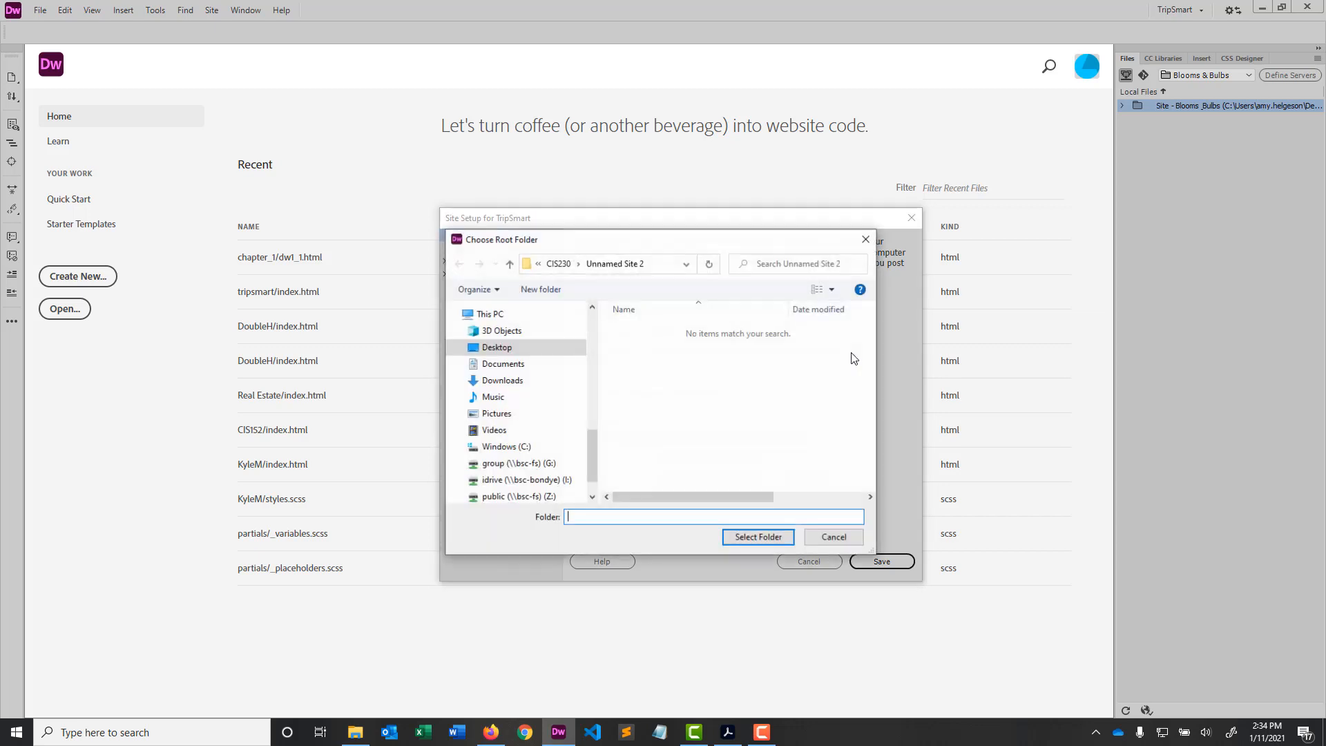
pyautogui.click(525, 354)
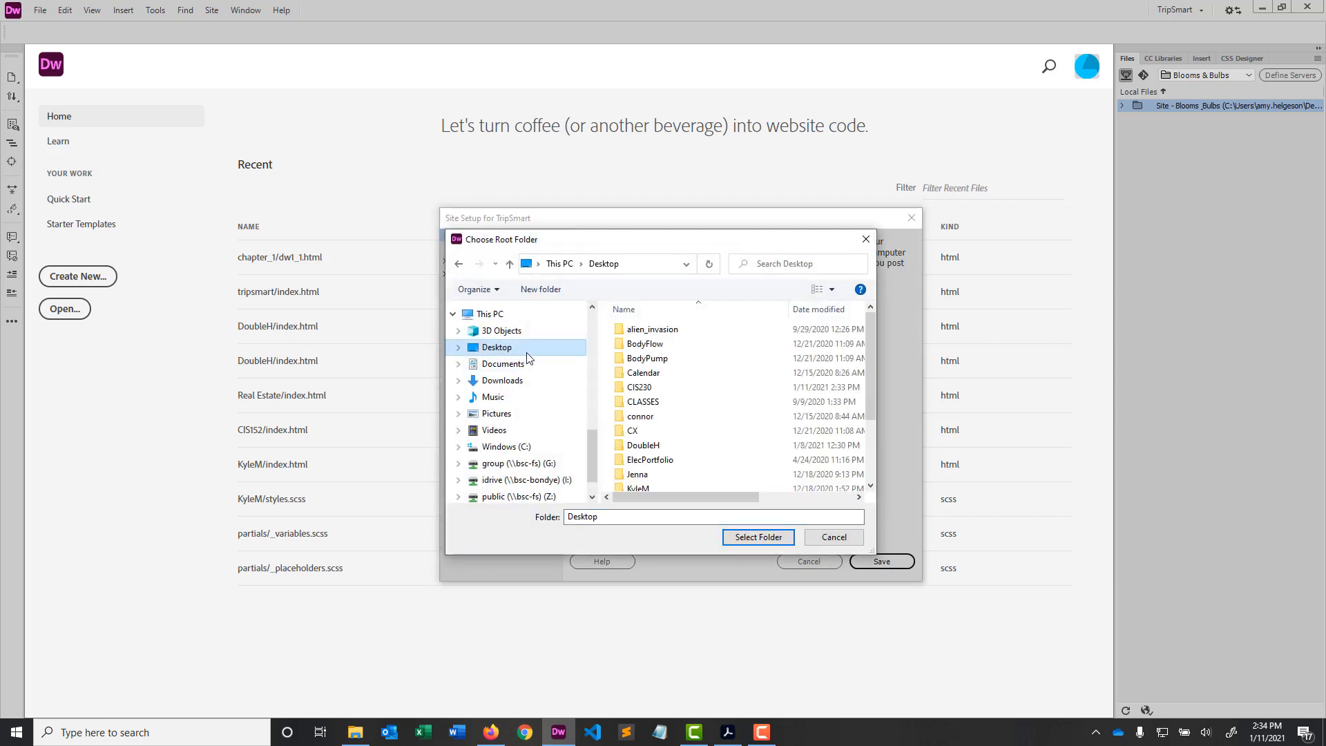
pyautogui.doubleClick(639, 387)
pyautogui.doubleClick(636, 373)
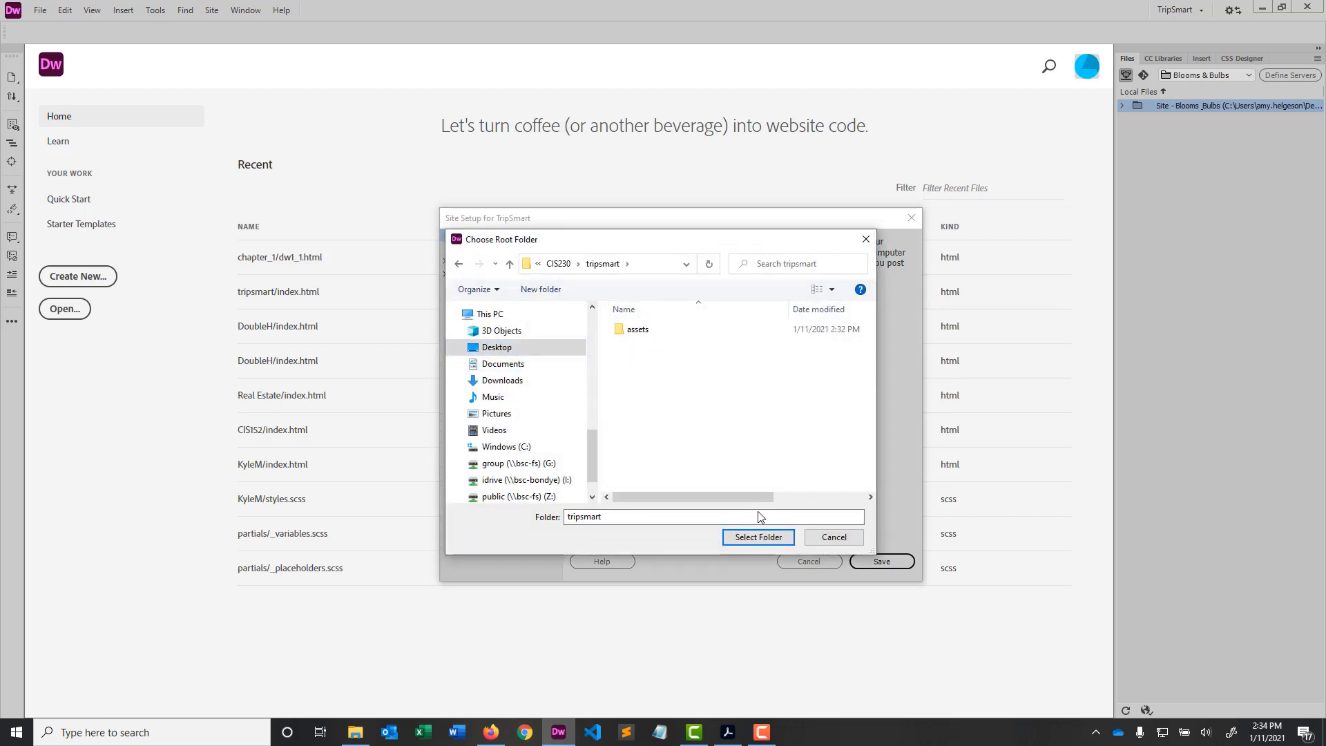
pyautogui.click(758, 537)
# - Set the TripSmart site's default images folder to its assets folder and save the site
pyautogui.click(500, 275)
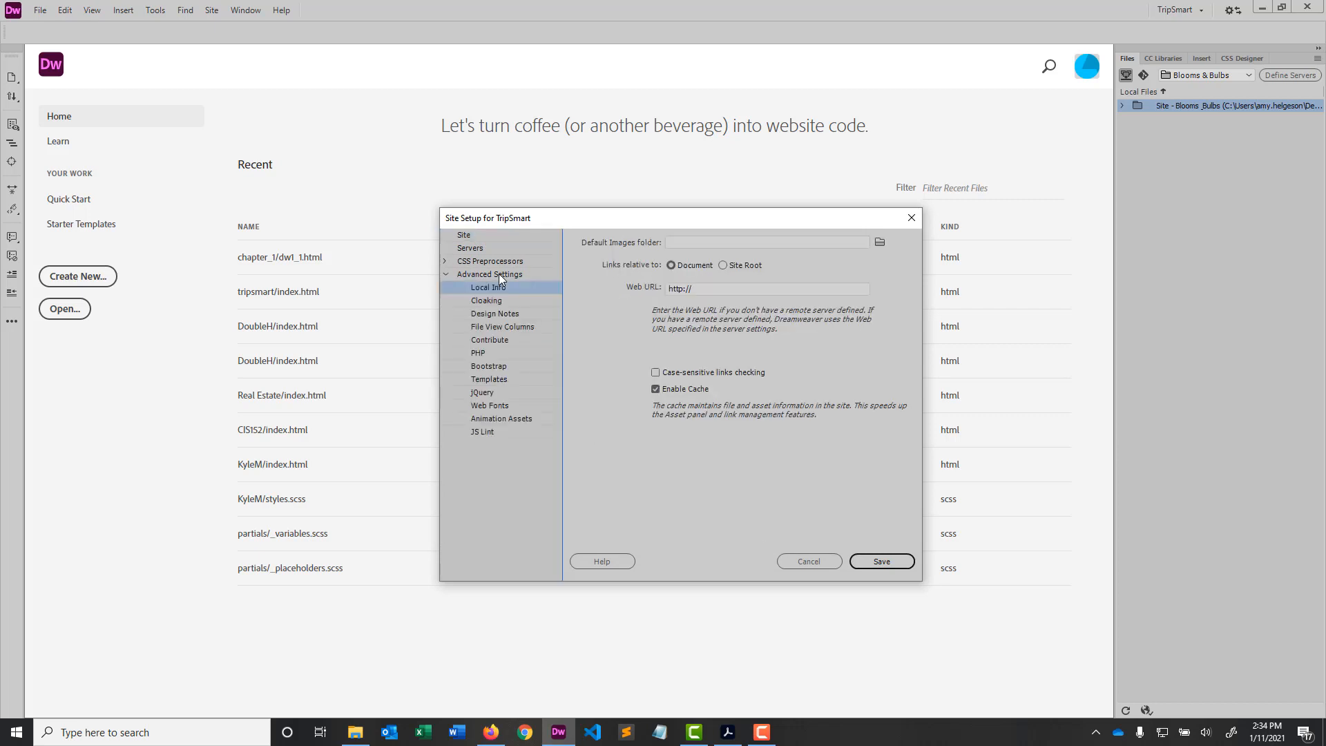
pyautogui.click(878, 242)
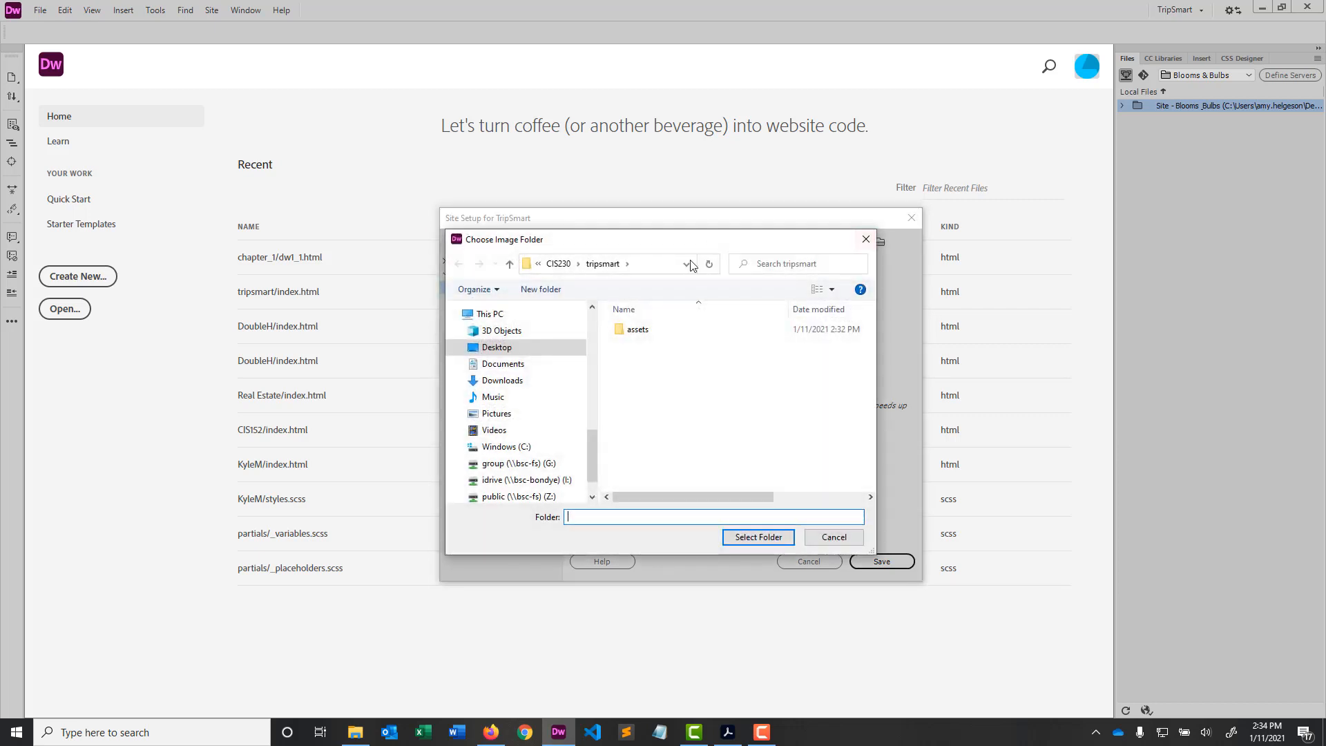
pyautogui.click(636, 329)
pyautogui.click(757, 538)
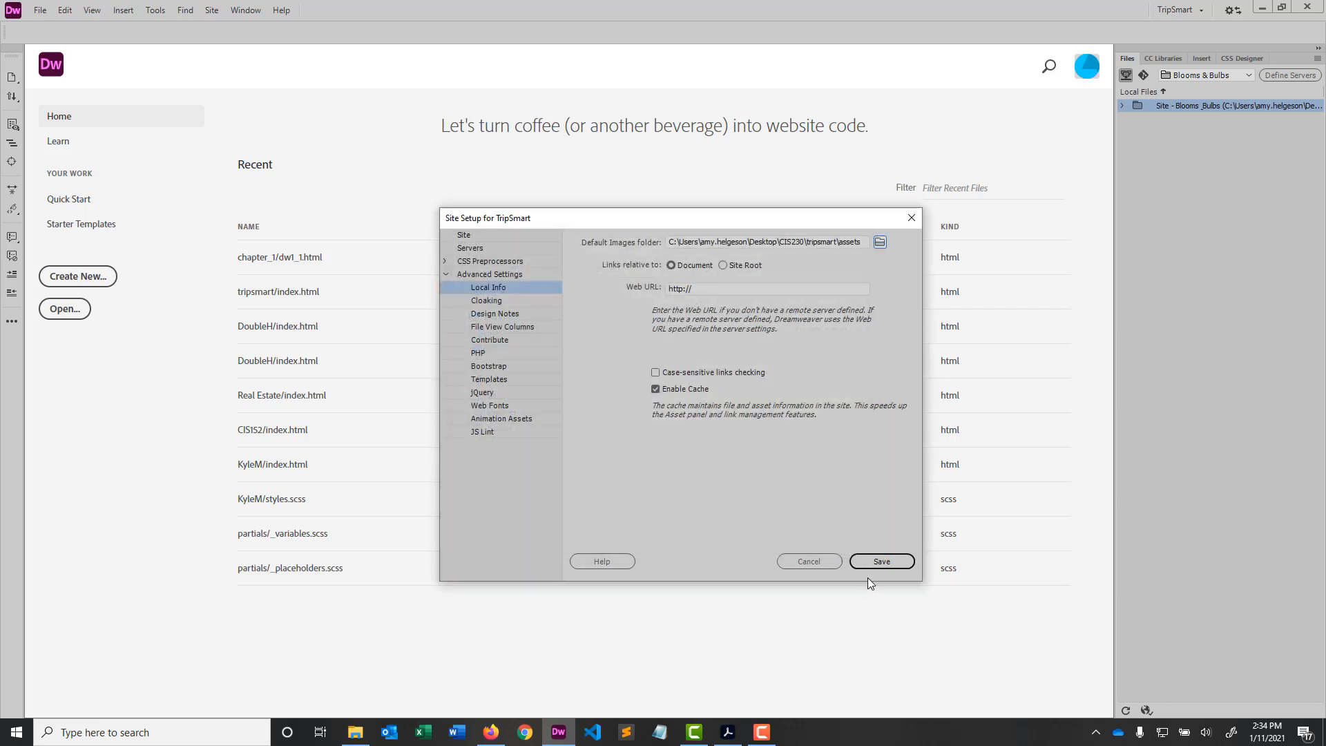
pyautogui.click(867, 561)
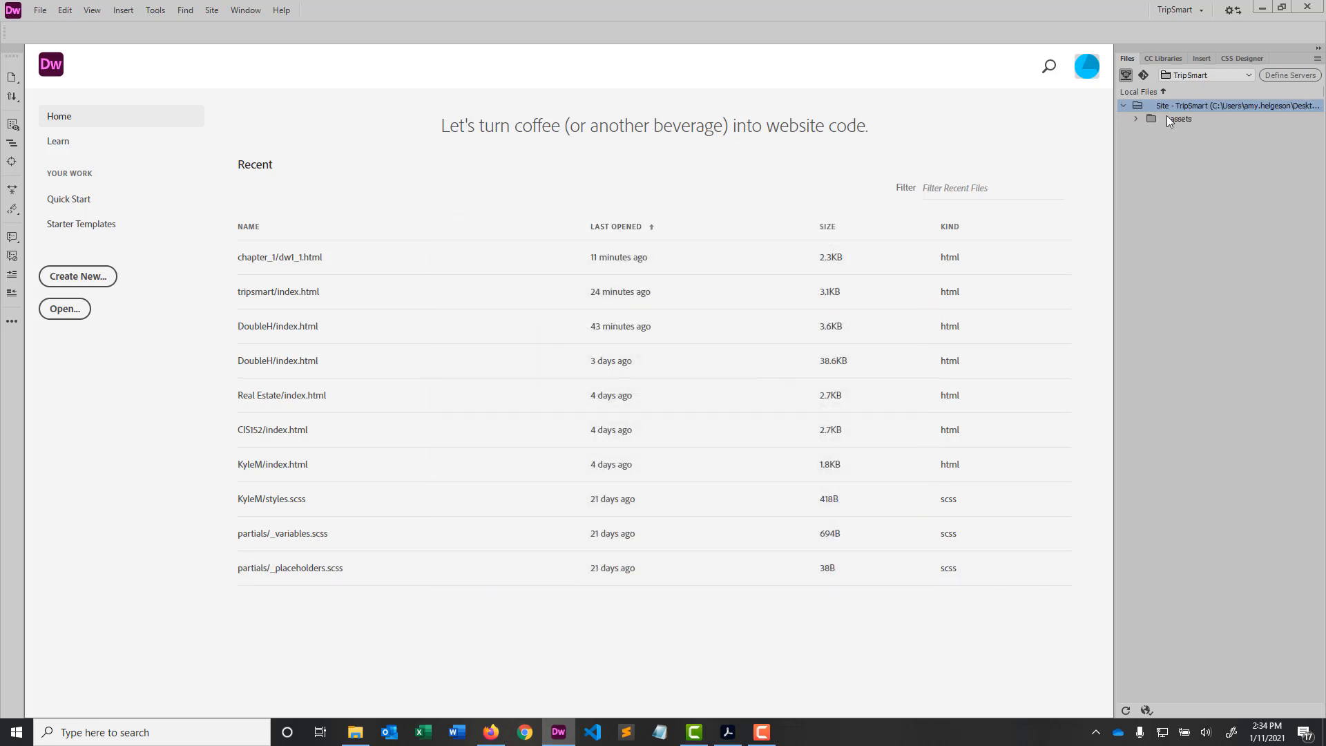
# - Start a new site named Coffee Shop and set its local folder to coffee_shop inside the Desktop's CIS230 folder
pyautogui.click(211, 10)
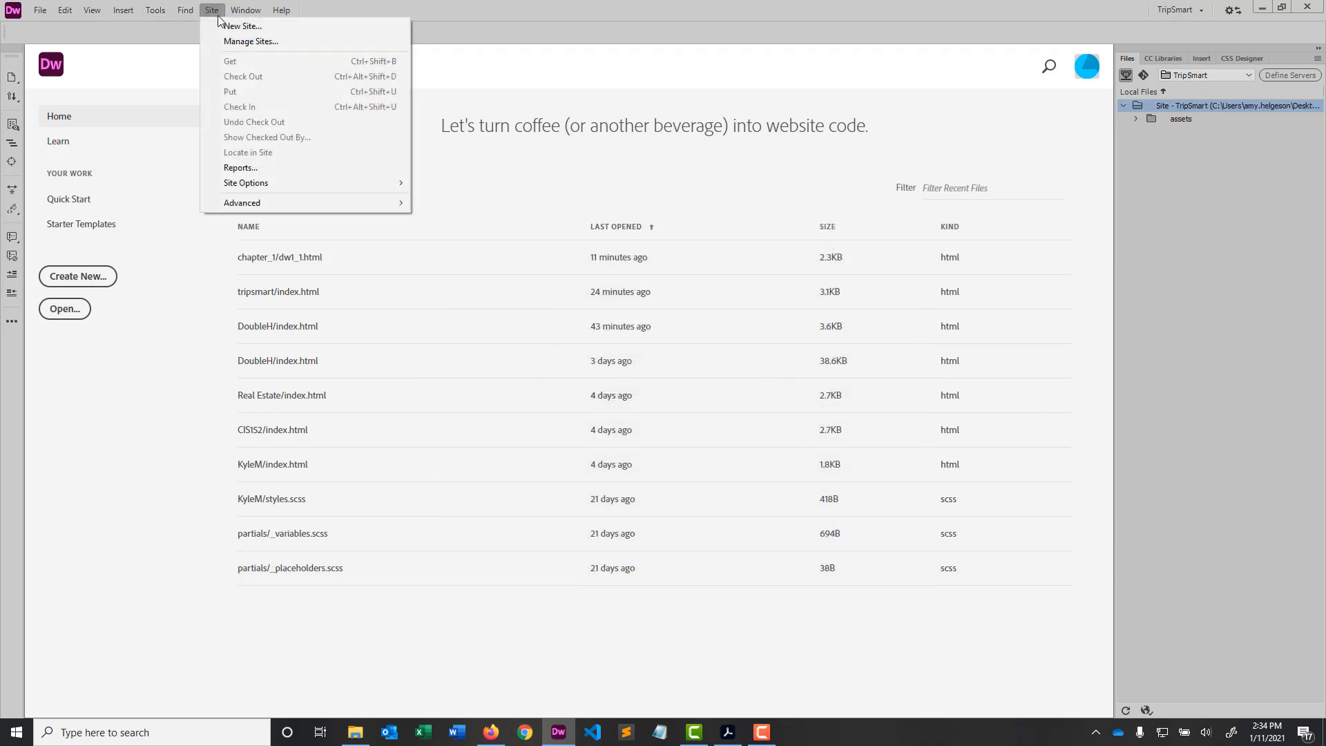
pyautogui.click(231, 25)
pyautogui.write('Co')
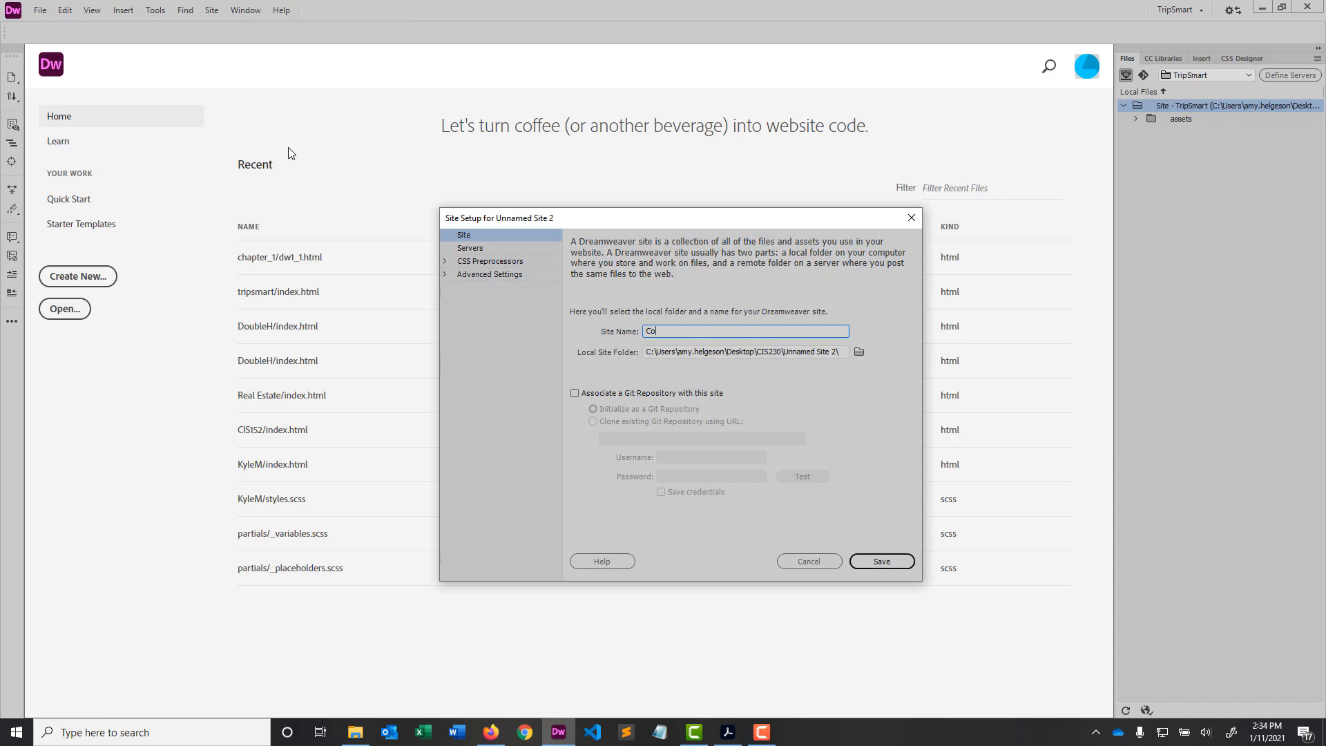
pyautogui.write('ffee Shop')
pyautogui.click(860, 352)
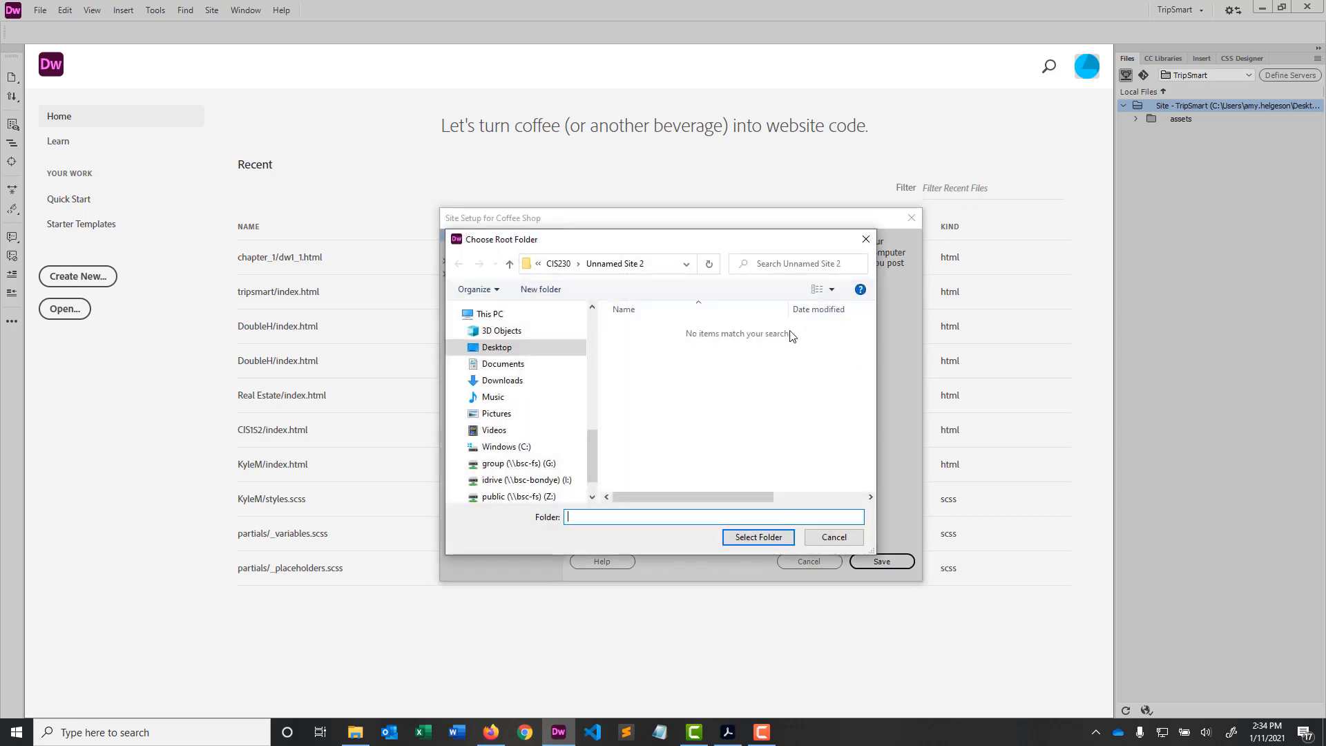
pyautogui.click(498, 347)
pyautogui.doubleClick(636, 384)
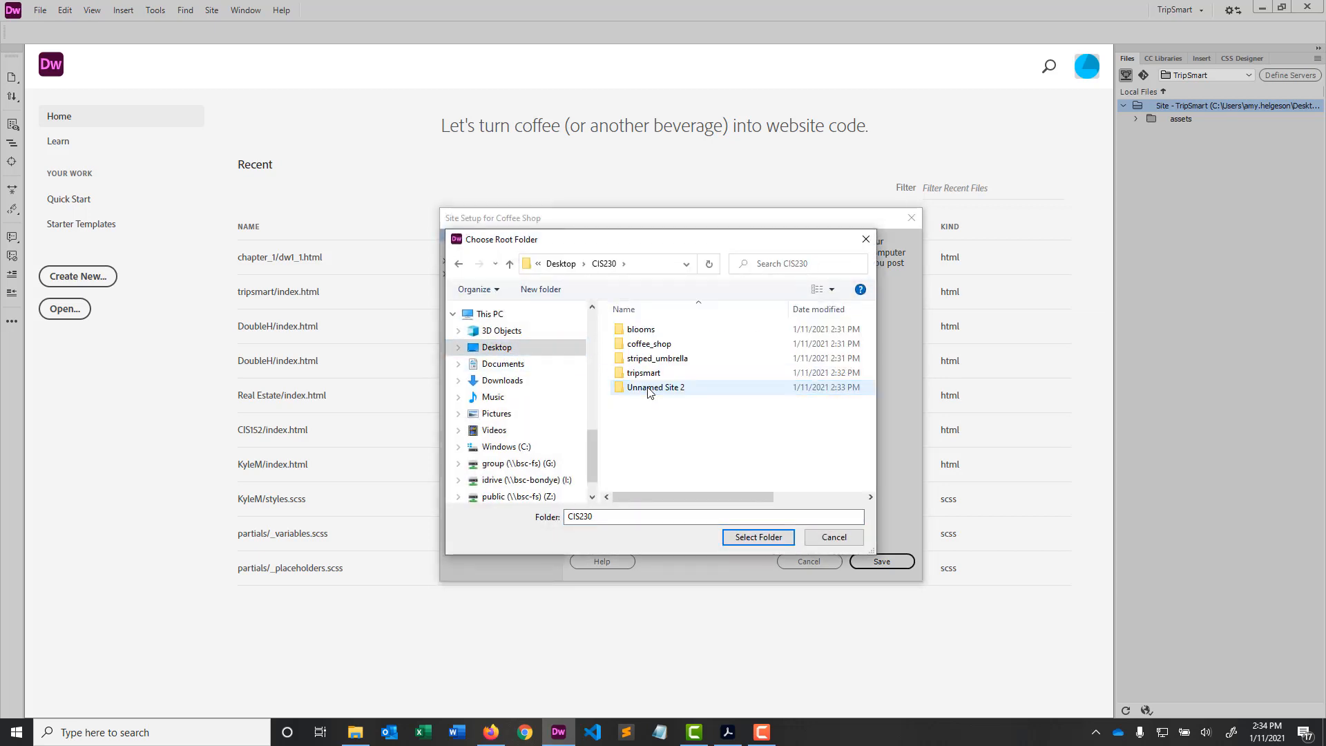
pyautogui.doubleClick(647, 349)
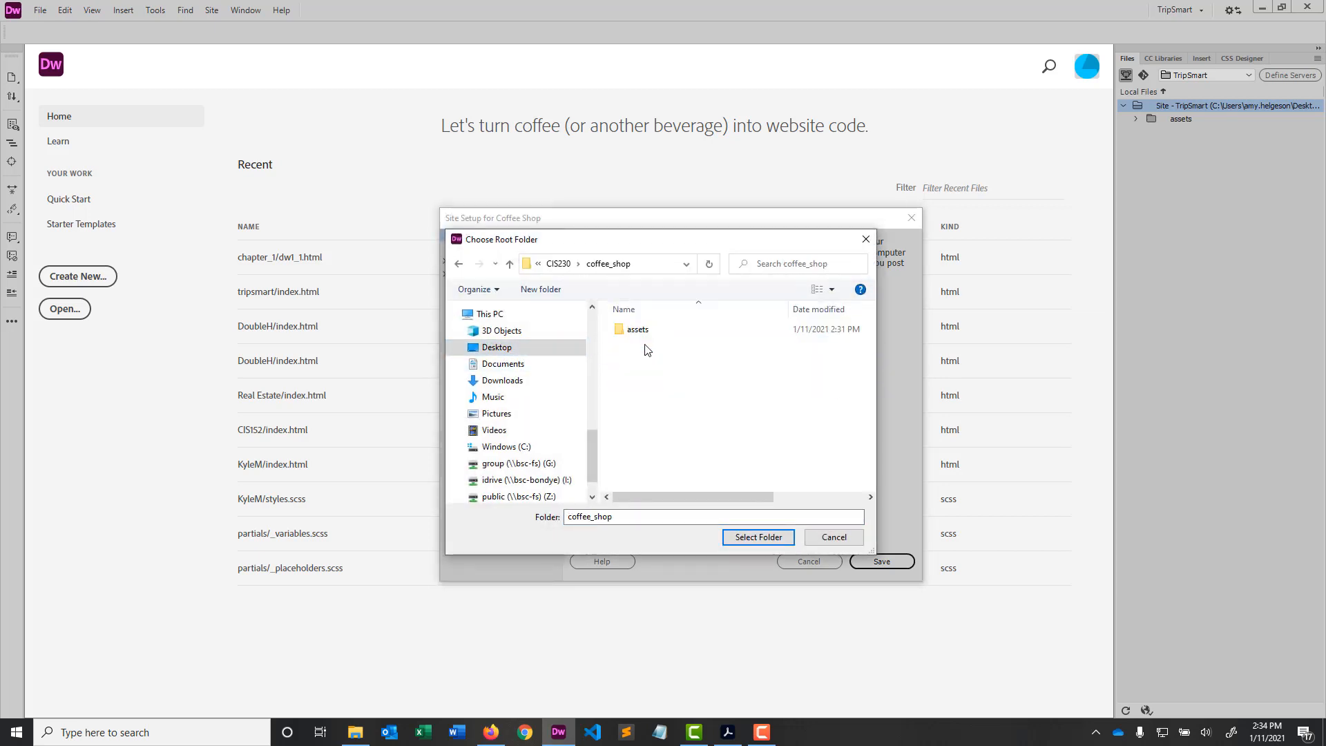
pyautogui.click(757, 537)
# - Set the Coffee Shop site's default images folder to its assets folder and save the site
pyautogui.click(480, 275)
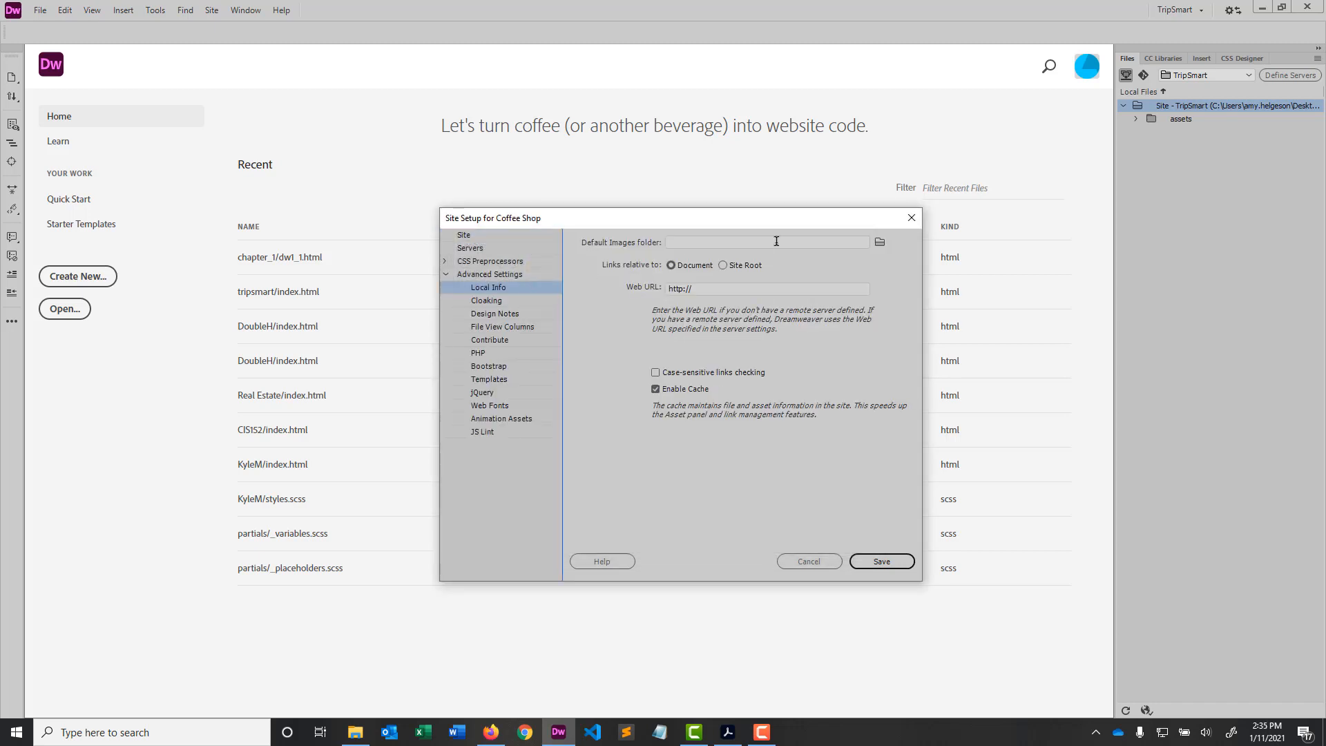
pyautogui.click(878, 241)
pyautogui.click(637, 329)
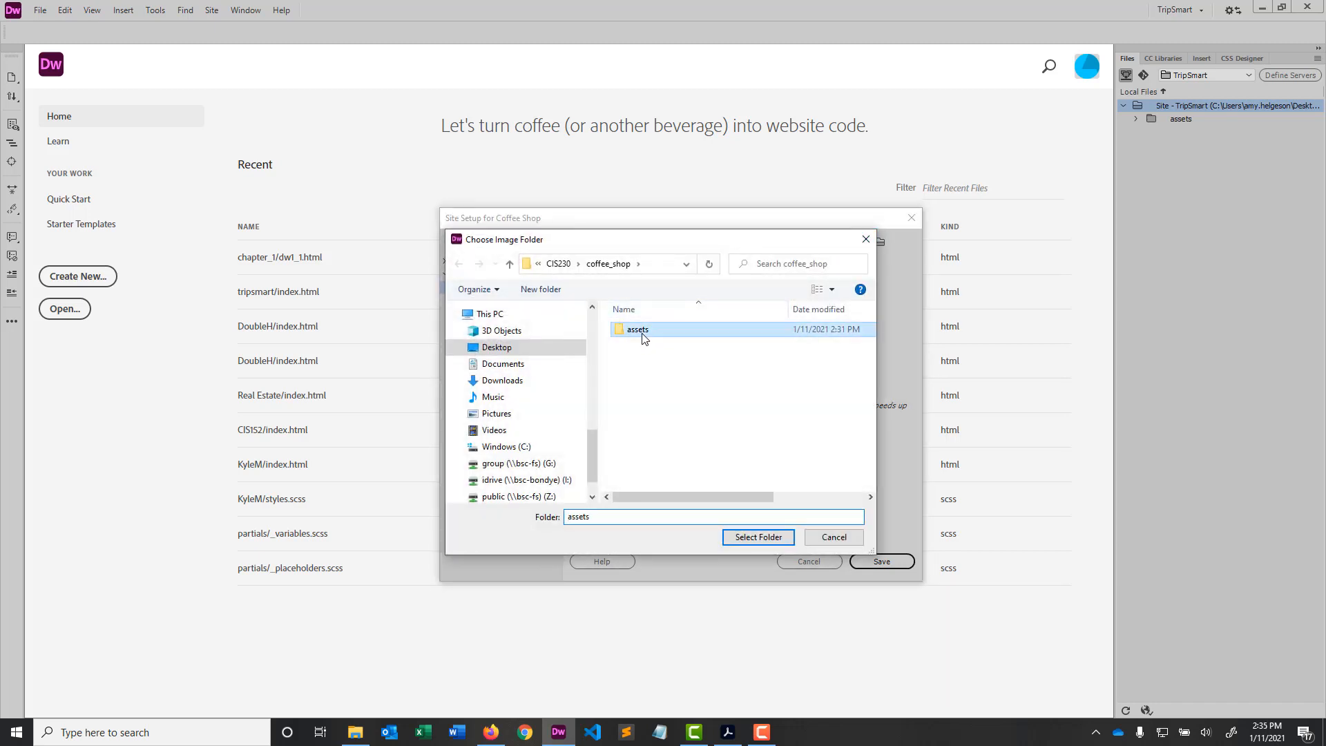
pyautogui.click(757, 536)
pyautogui.click(882, 561)
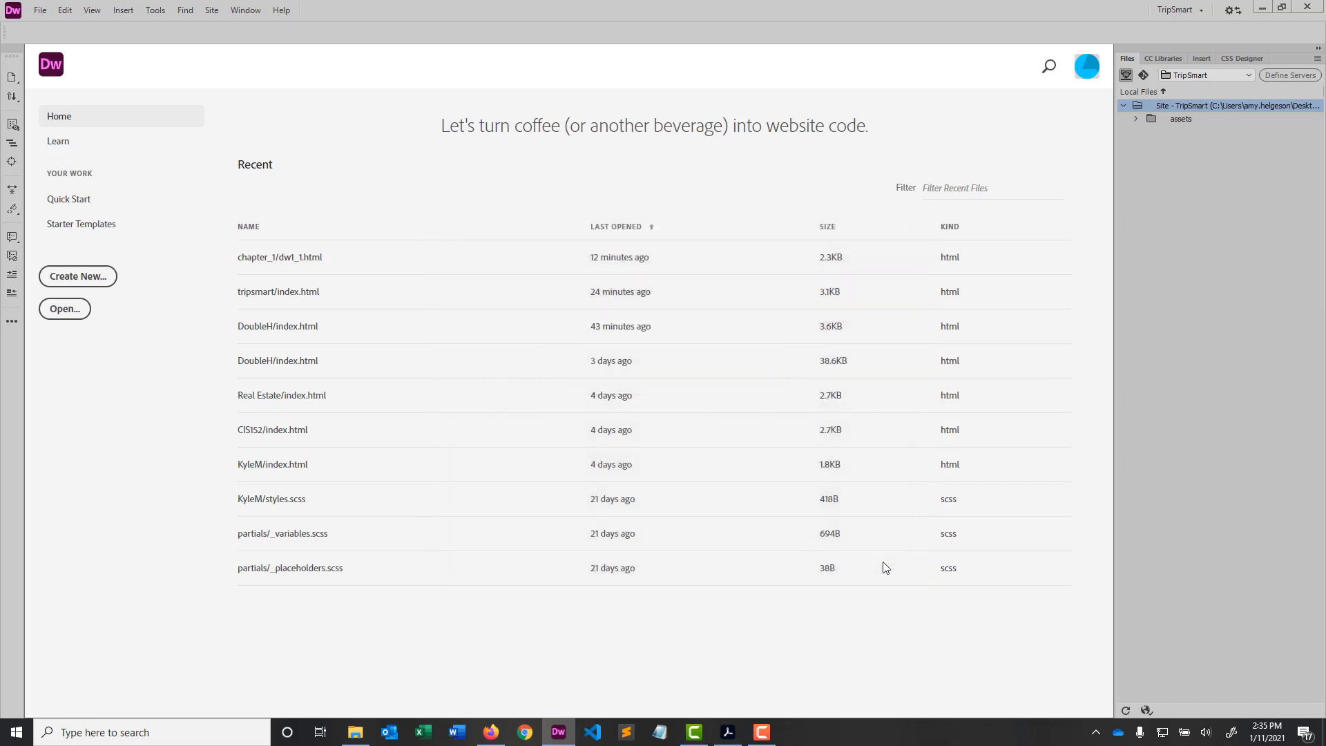
# - Switch through the TripSmart, Blooms & Bulbs, Striped Umbrella and Coffee Shop sites to check each one's local files for the assets folder
pyautogui.click(1199, 75)
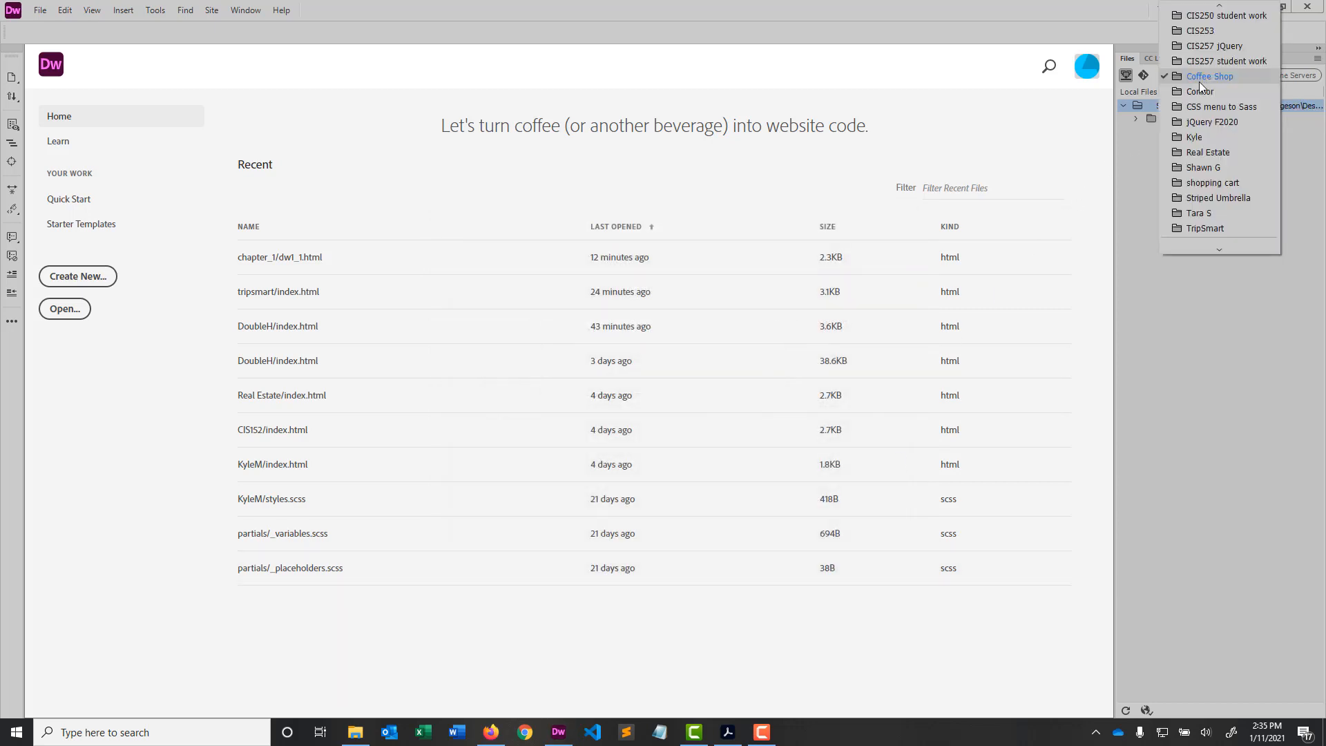
pyautogui.click(1207, 227)
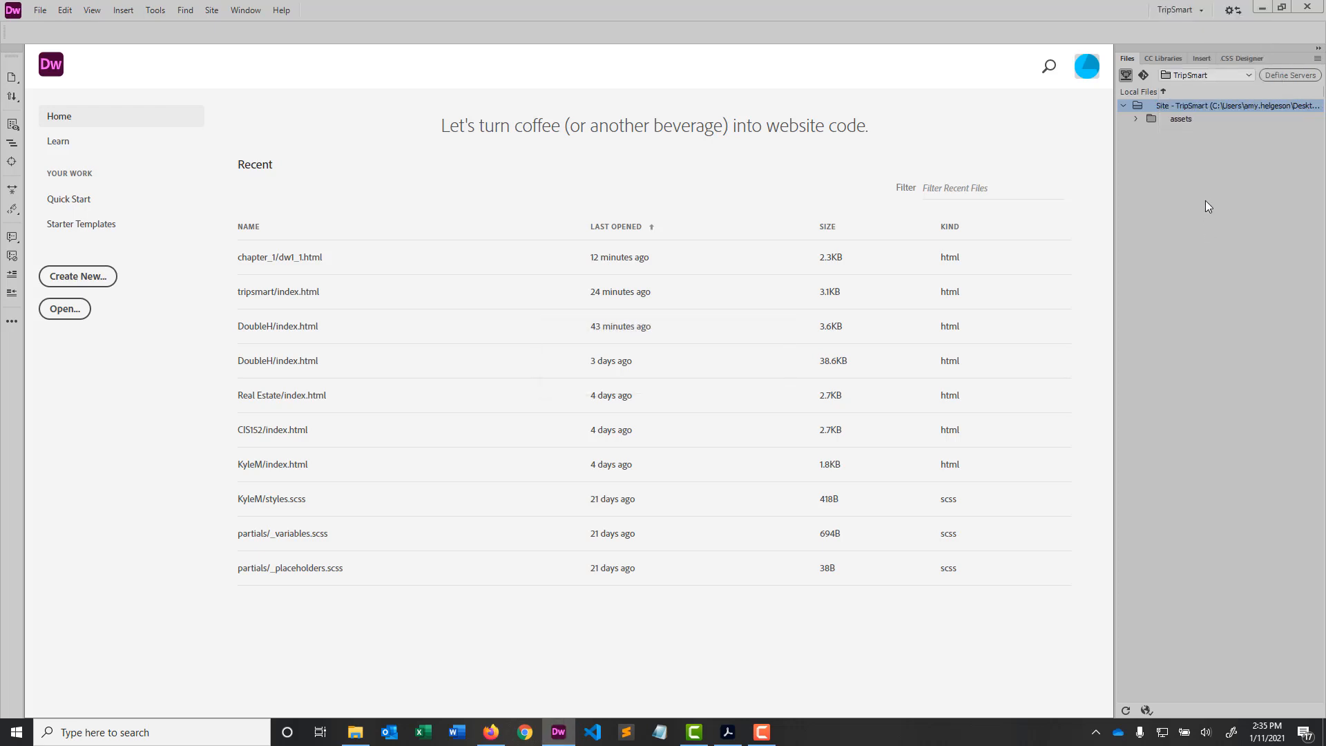
pyautogui.click(1236, 76)
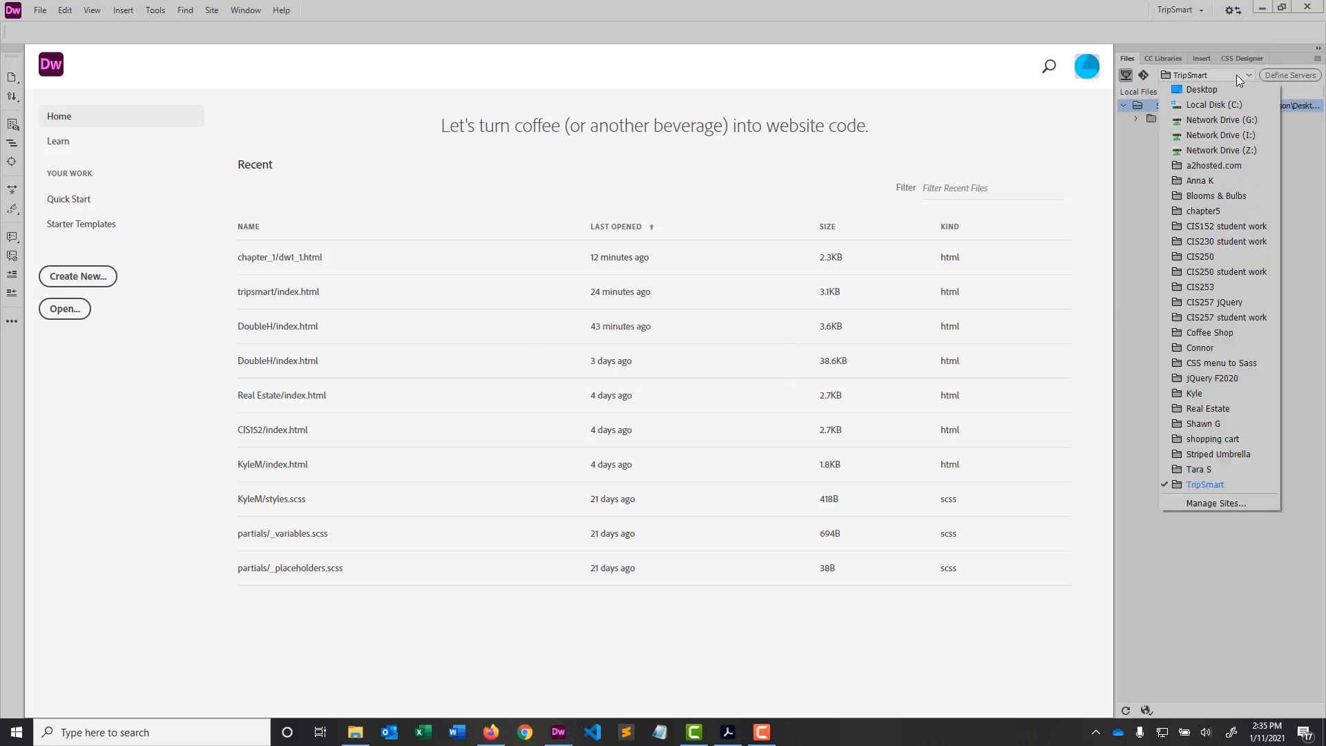
pyautogui.click(1226, 196)
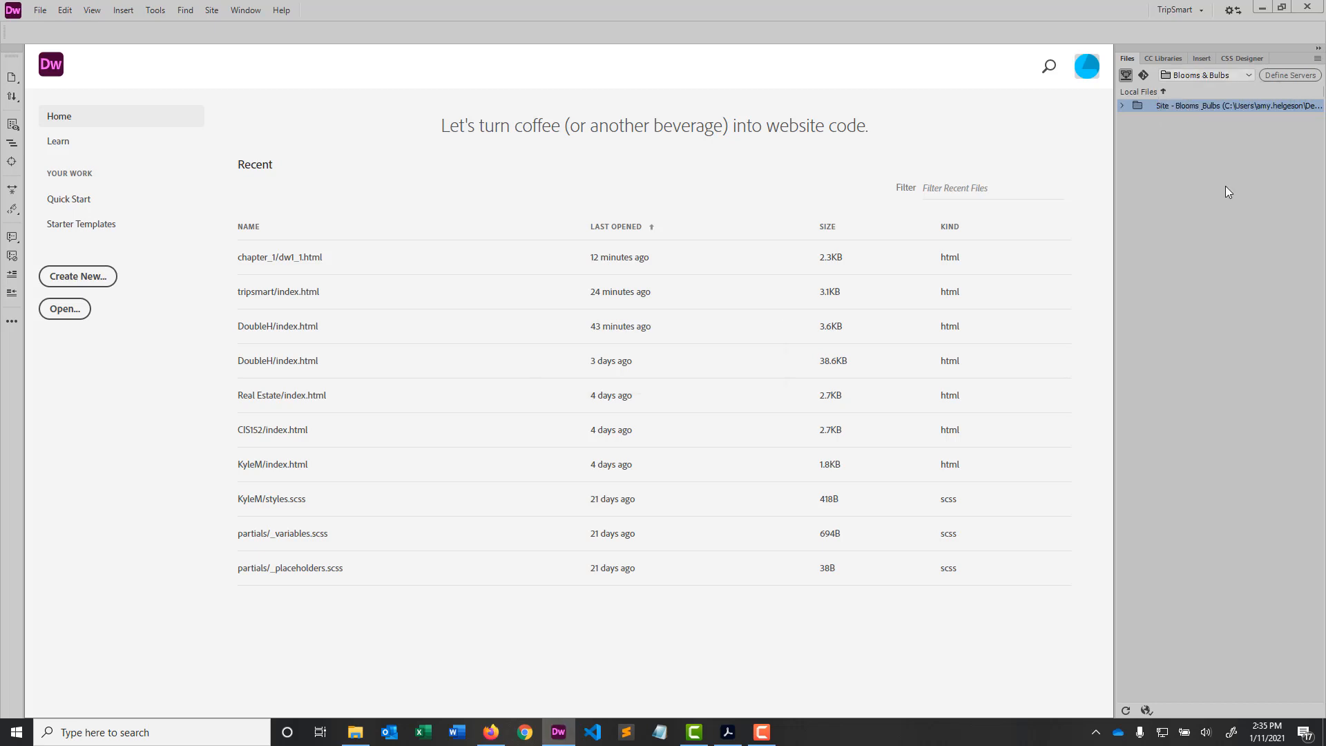
pyautogui.click(1121, 106)
pyautogui.click(1195, 74)
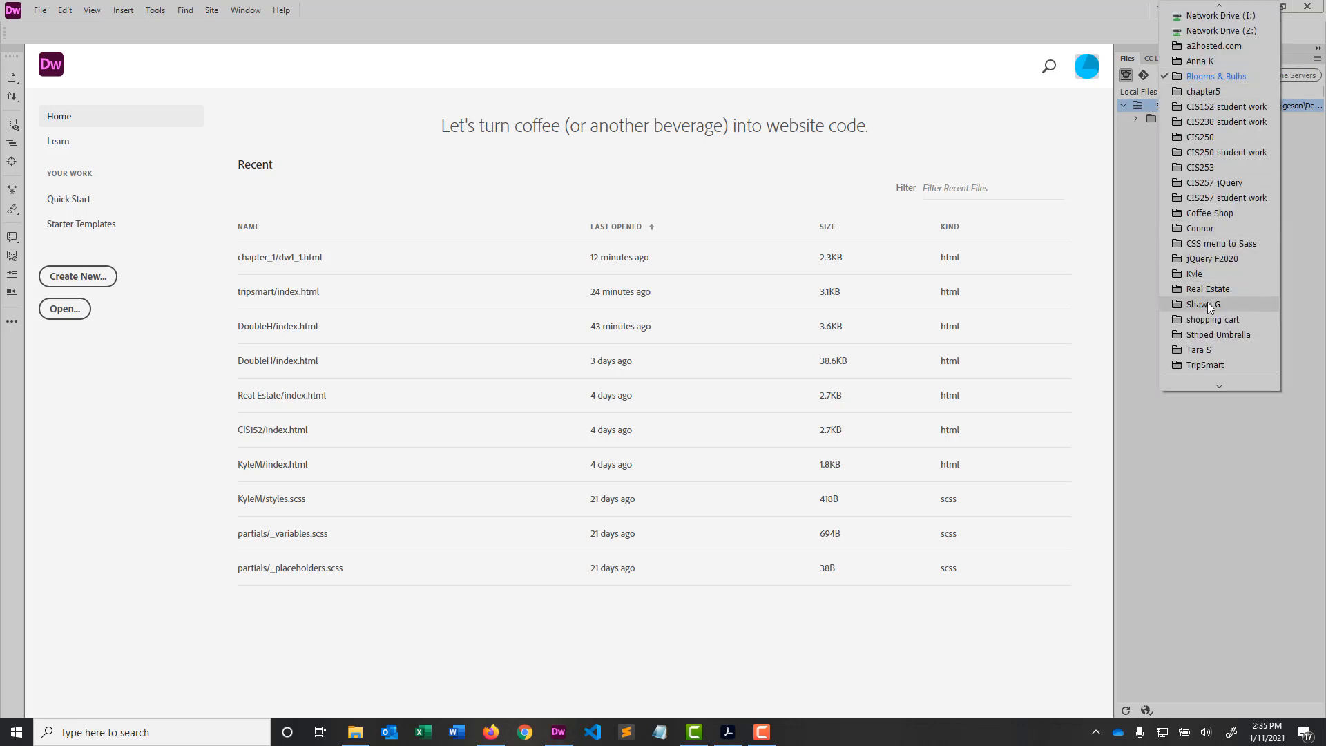
pyautogui.click(1217, 335)
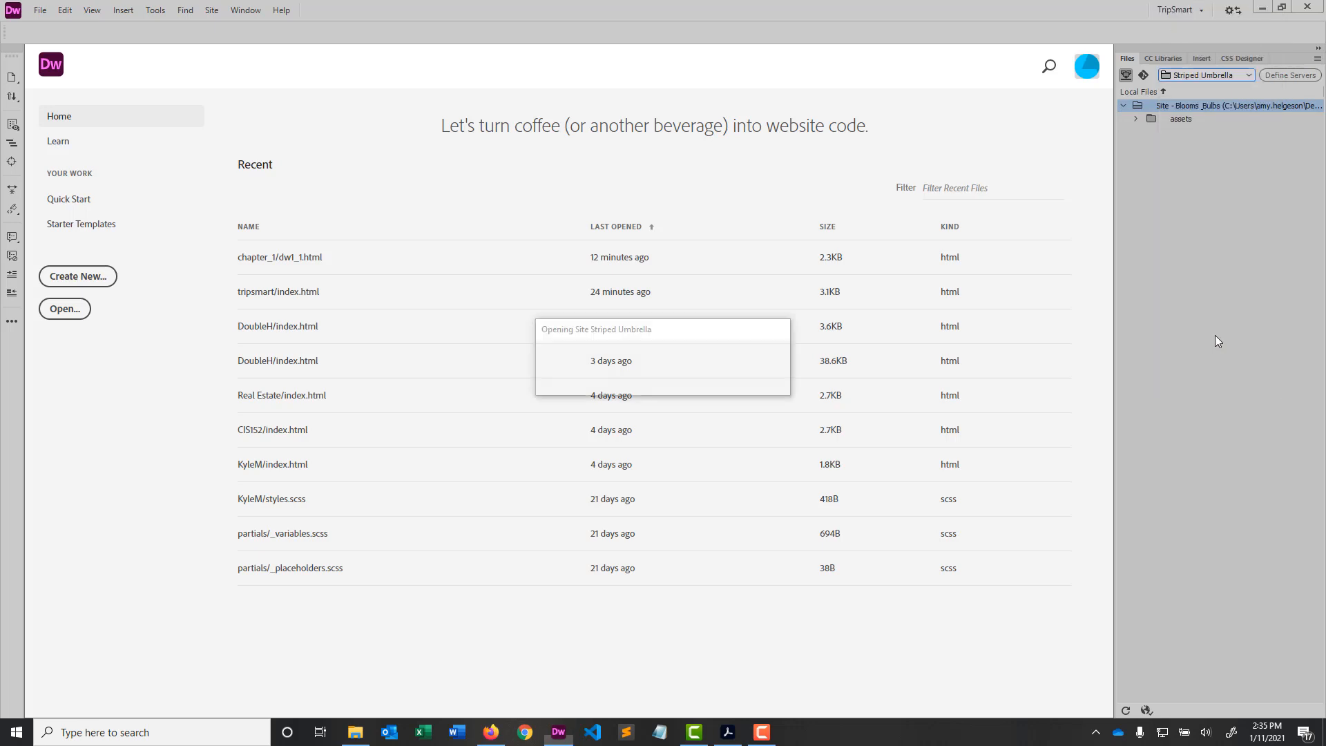
pyautogui.click(1193, 75)
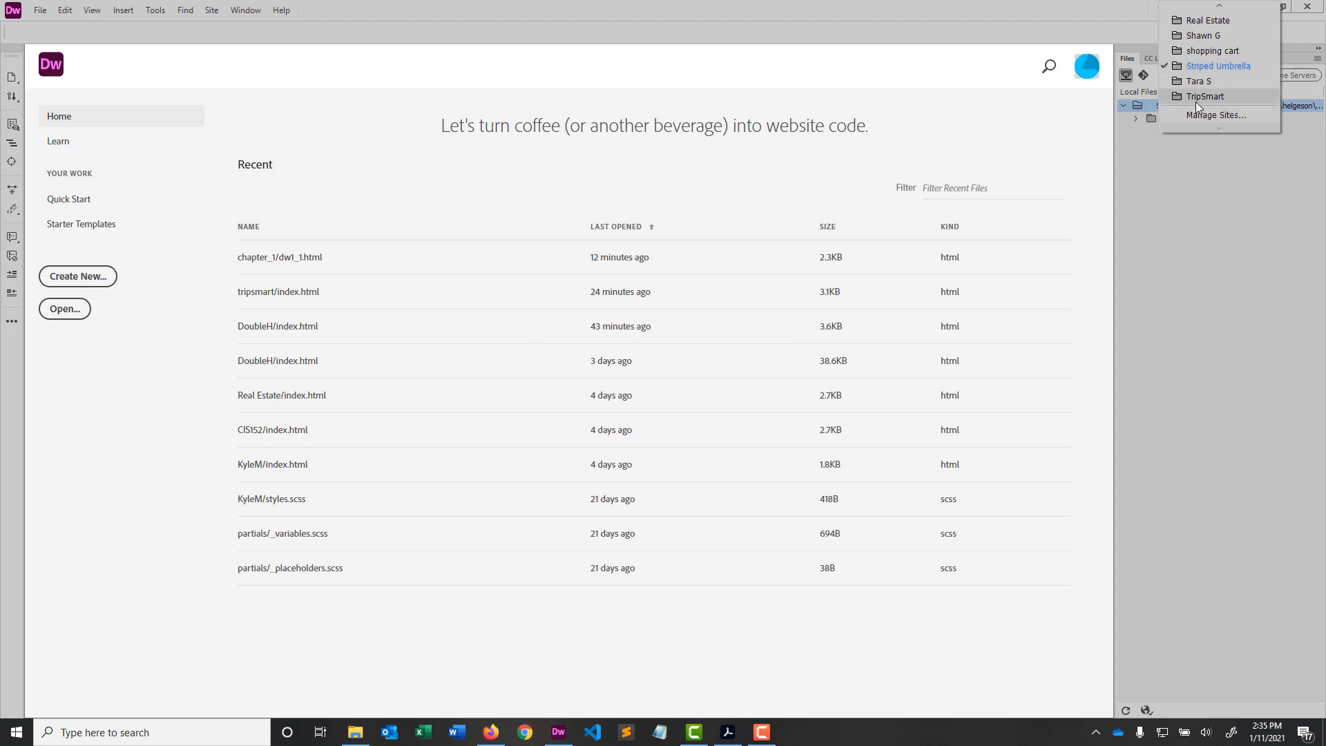
pyautogui.click(1196, 102)
pyautogui.click(1208, 76)
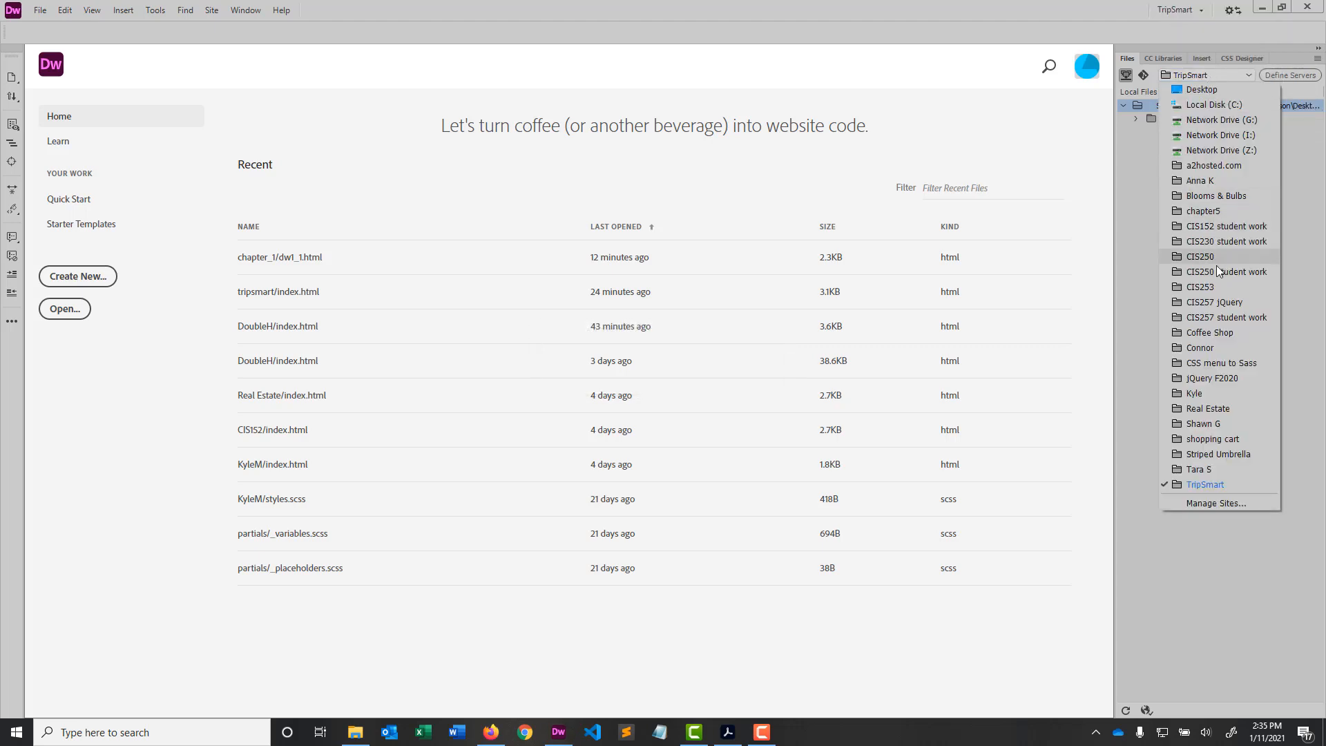
pyautogui.click(1210, 334)
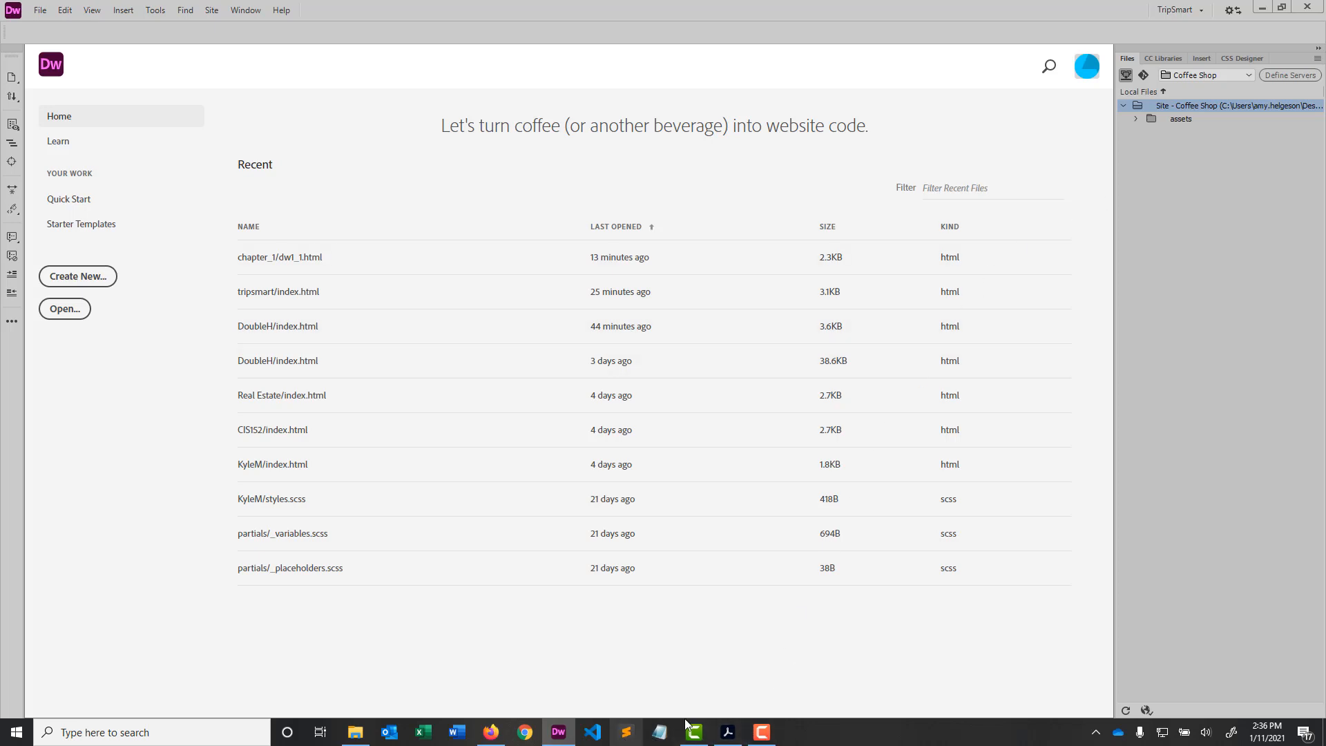
# - Switch to ch01.pdf in Adobe Acrobat and read the remaining slides on setting up a website, through page 32
pyautogui.click(731, 732)
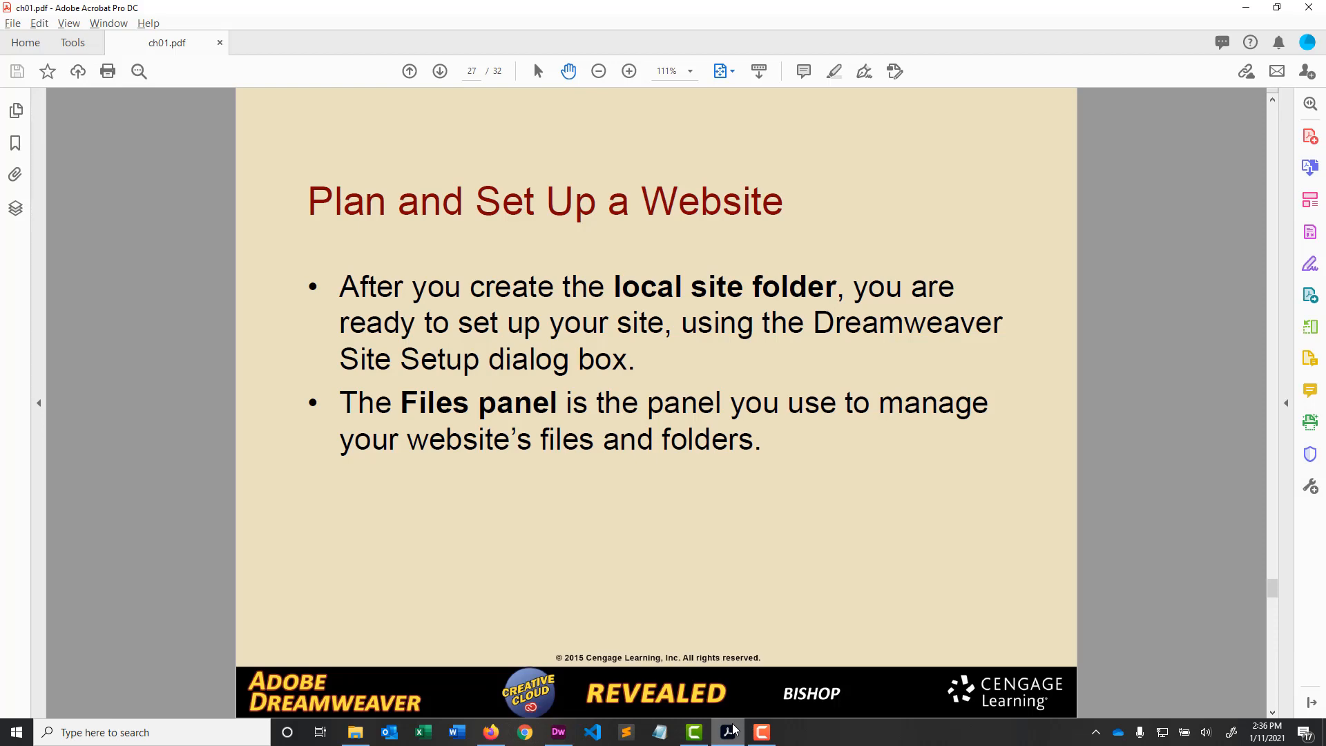
pyautogui.press('Left')
pyautogui.press('Right')
pyautogui.press('Right')
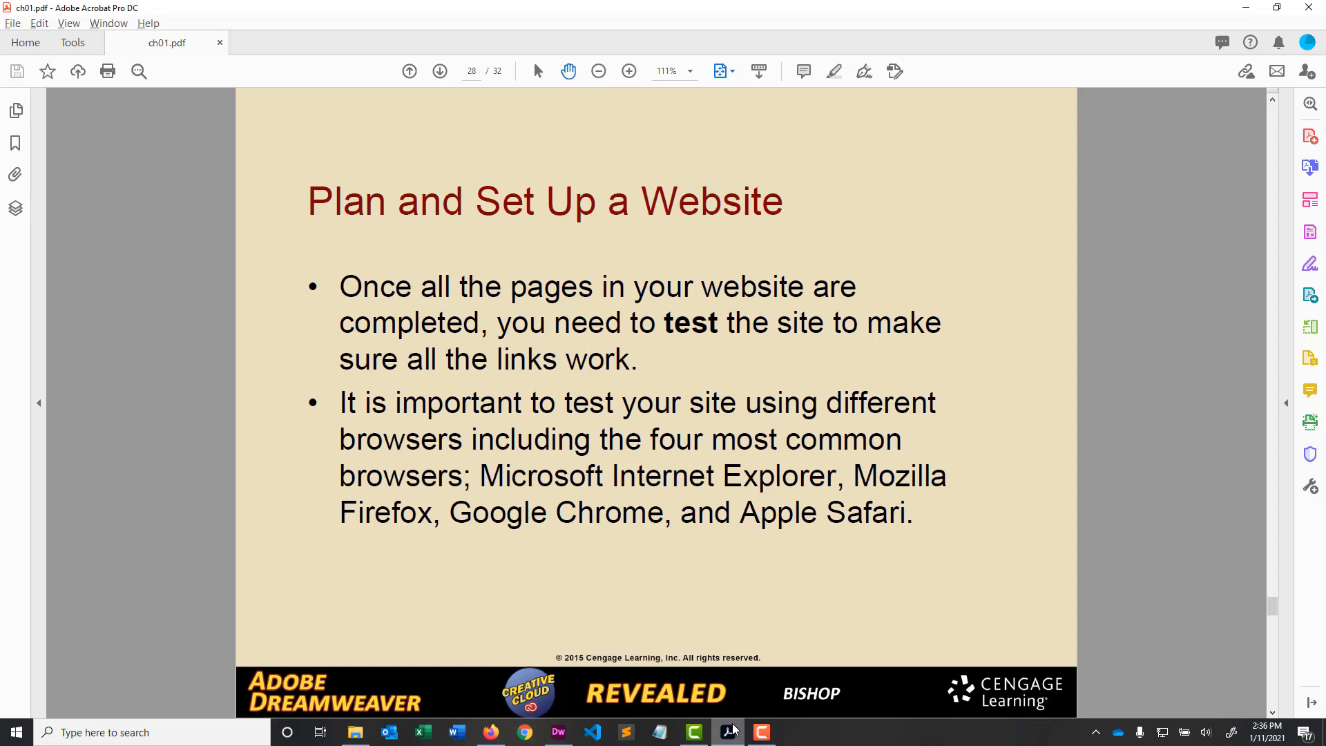
pyautogui.press('Right')
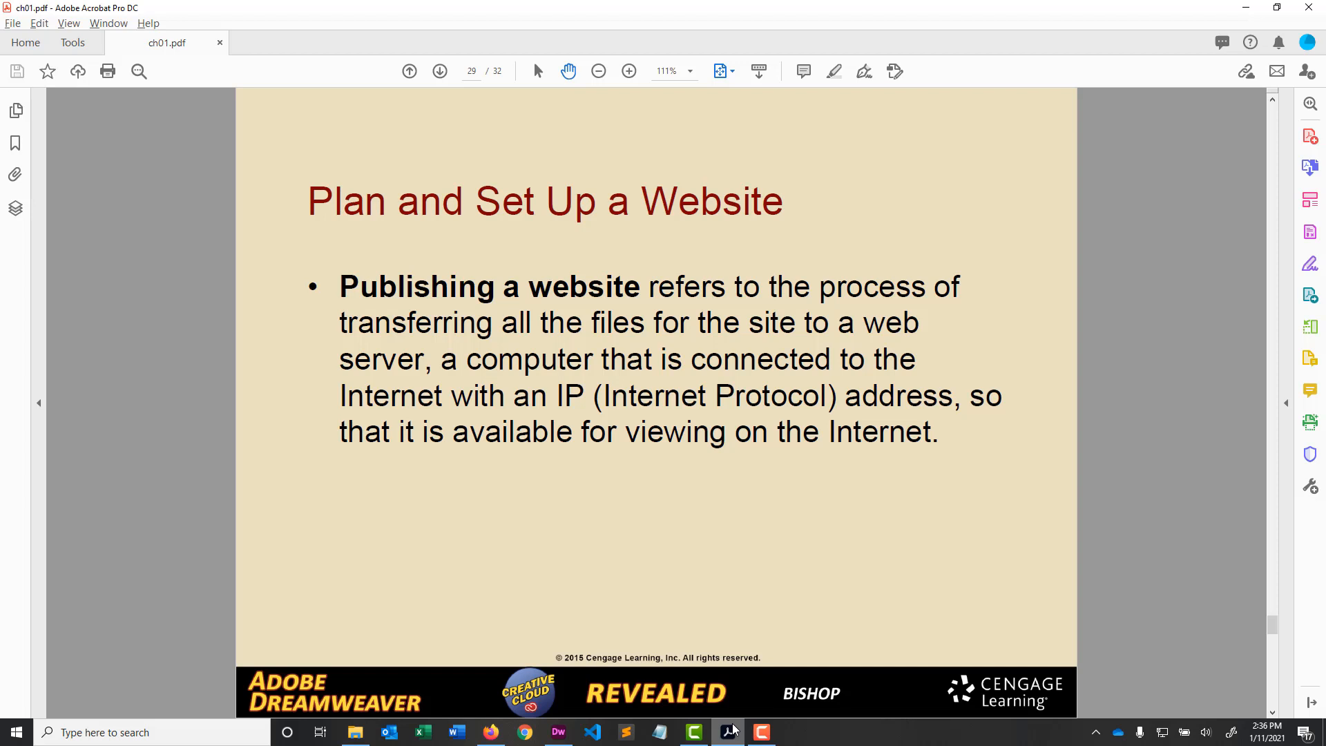
pyautogui.press('Right')
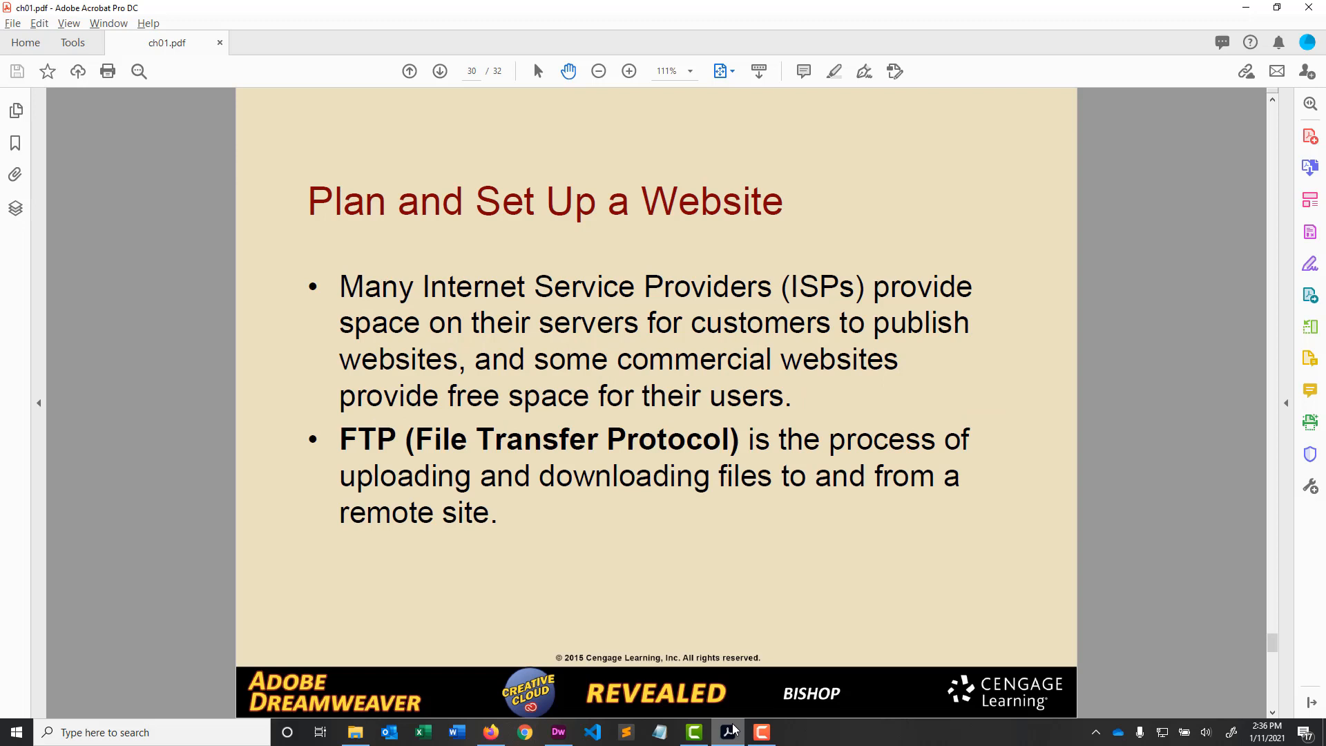
pyautogui.press('Right')
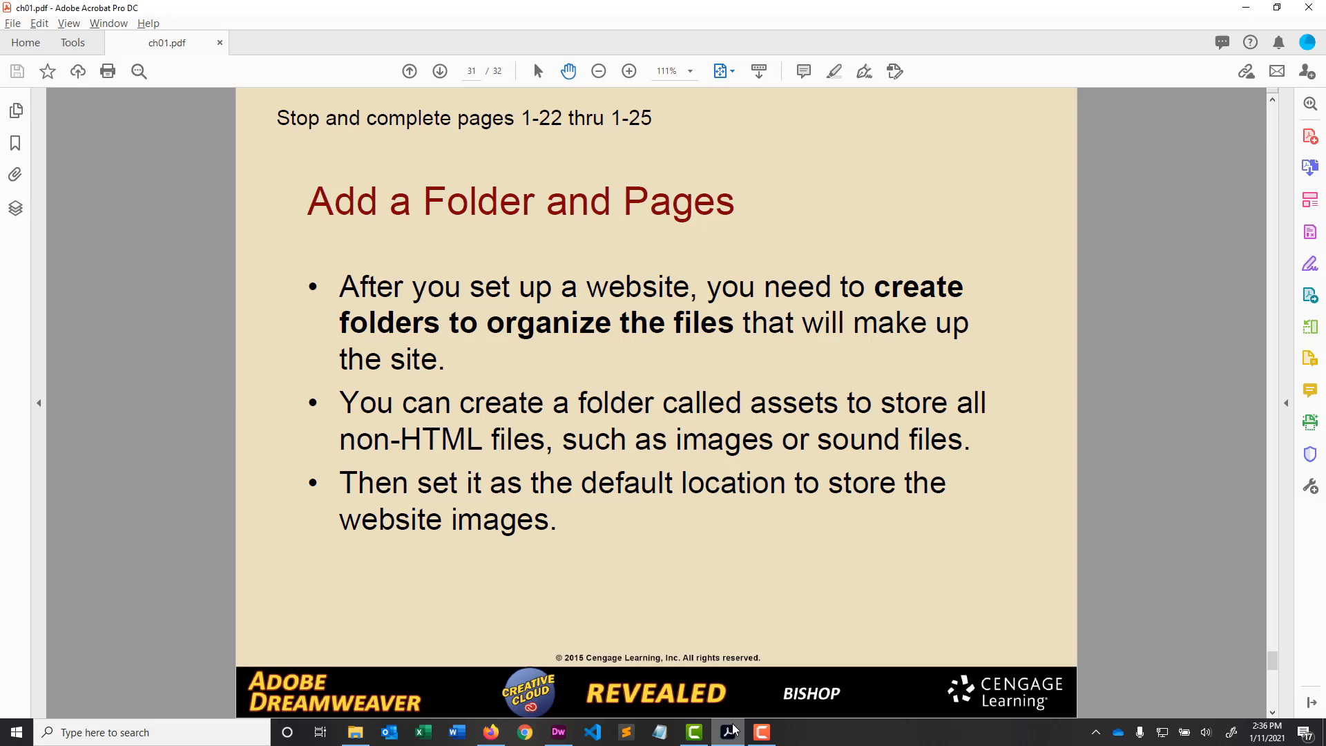
pyautogui.press('pagedown')
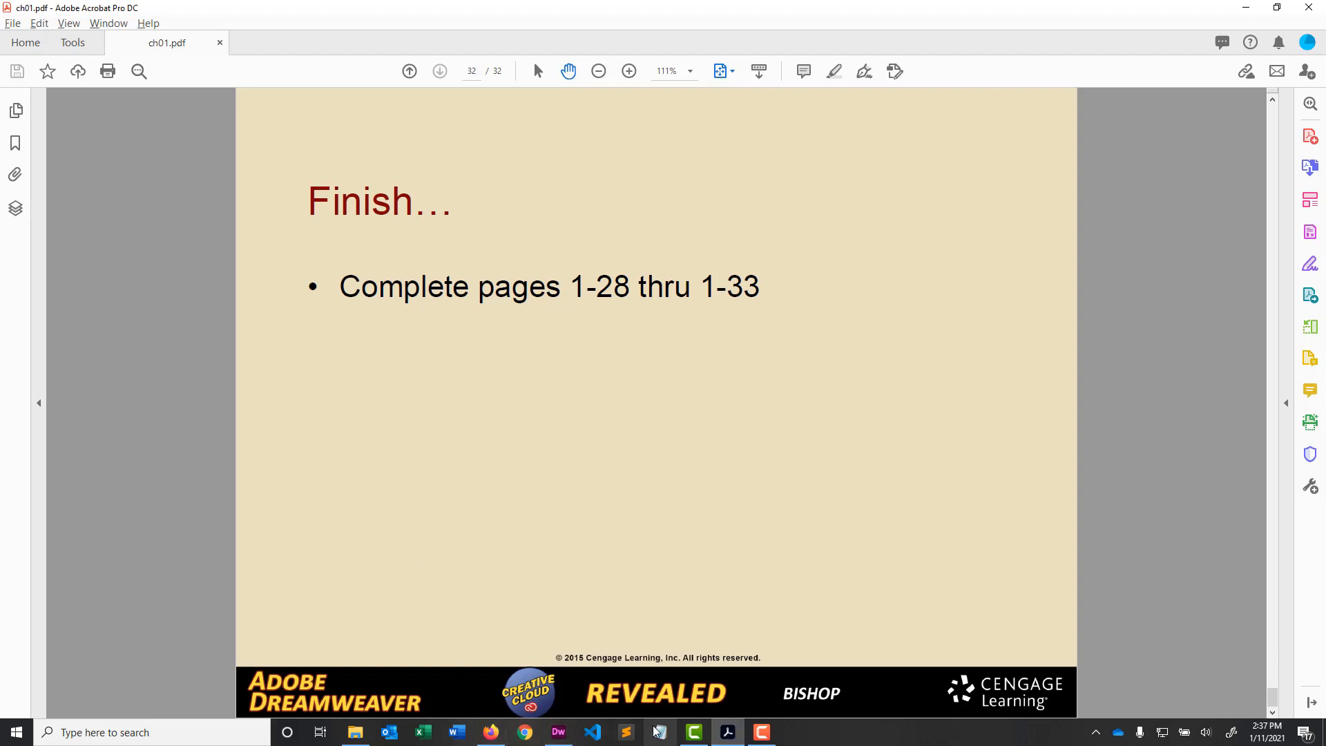
# - Return to Dreamweaver and make Striped Umbrella the current site
pyautogui.click(559, 731)
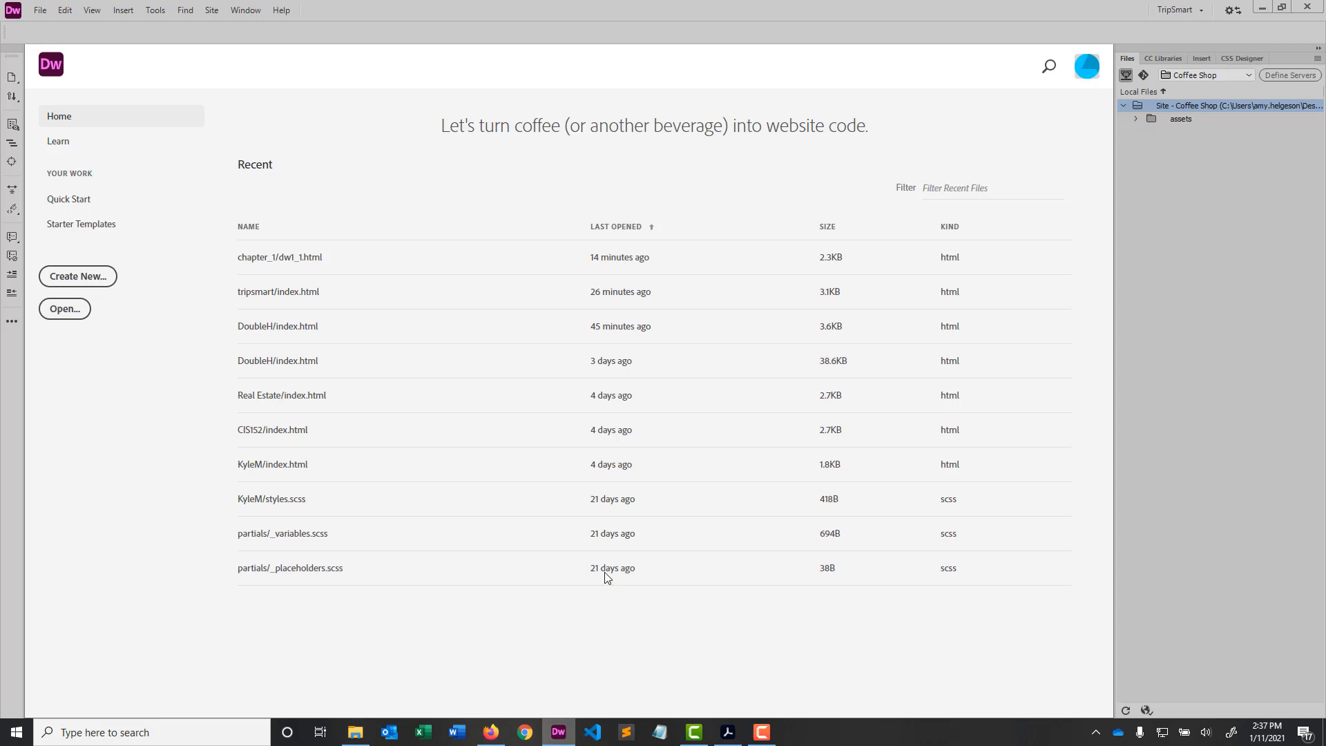
pyautogui.click(1192, 73)
pyautogui.click(1209, 197)
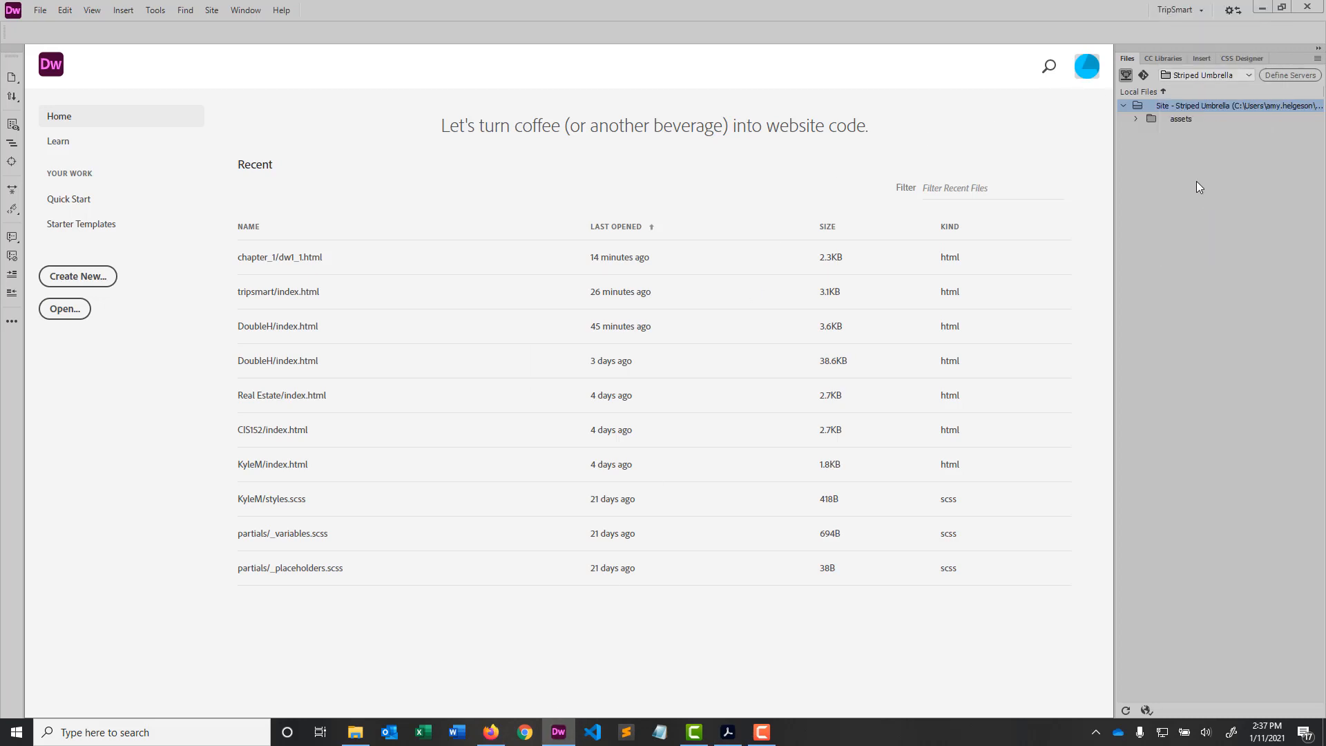
# - Open dw1_2.html from the chapter_1 folder of the CIS230 data files in Documents
pyautogui.click(40, 10)
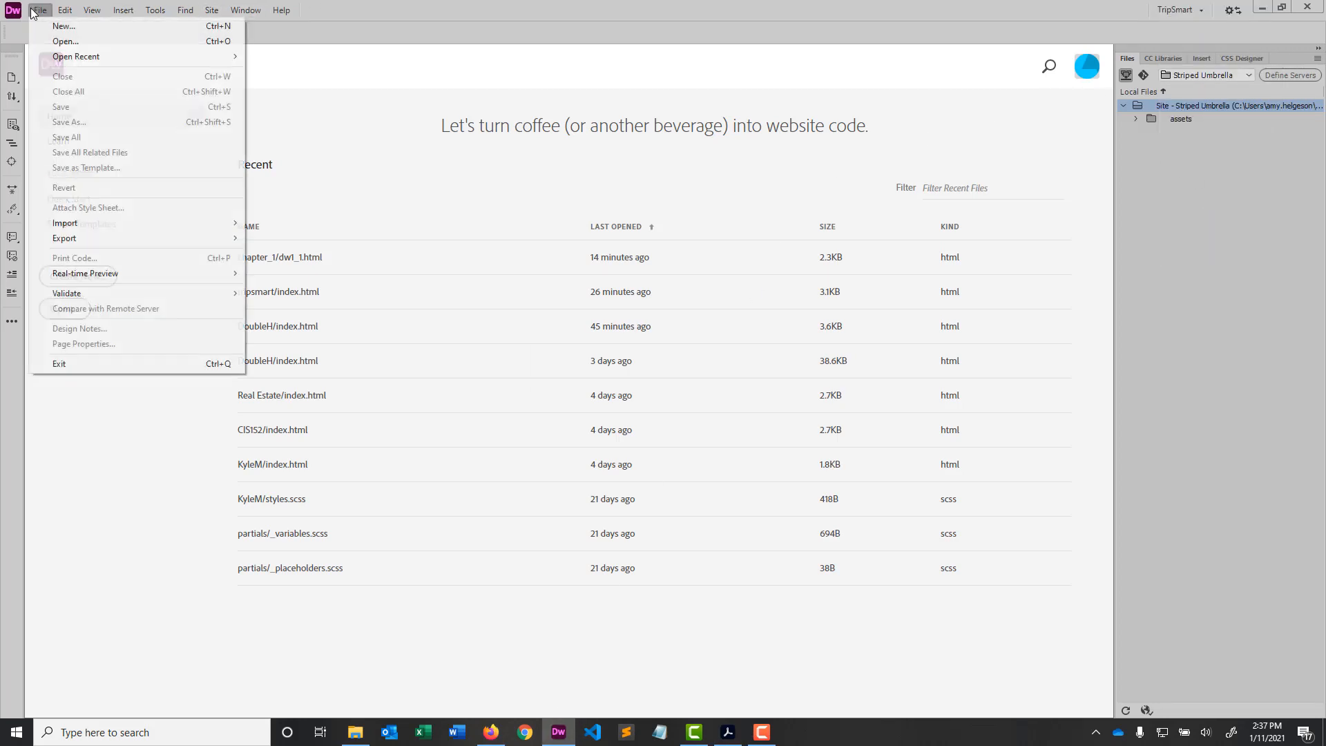
pyautogui.click(66, 39)
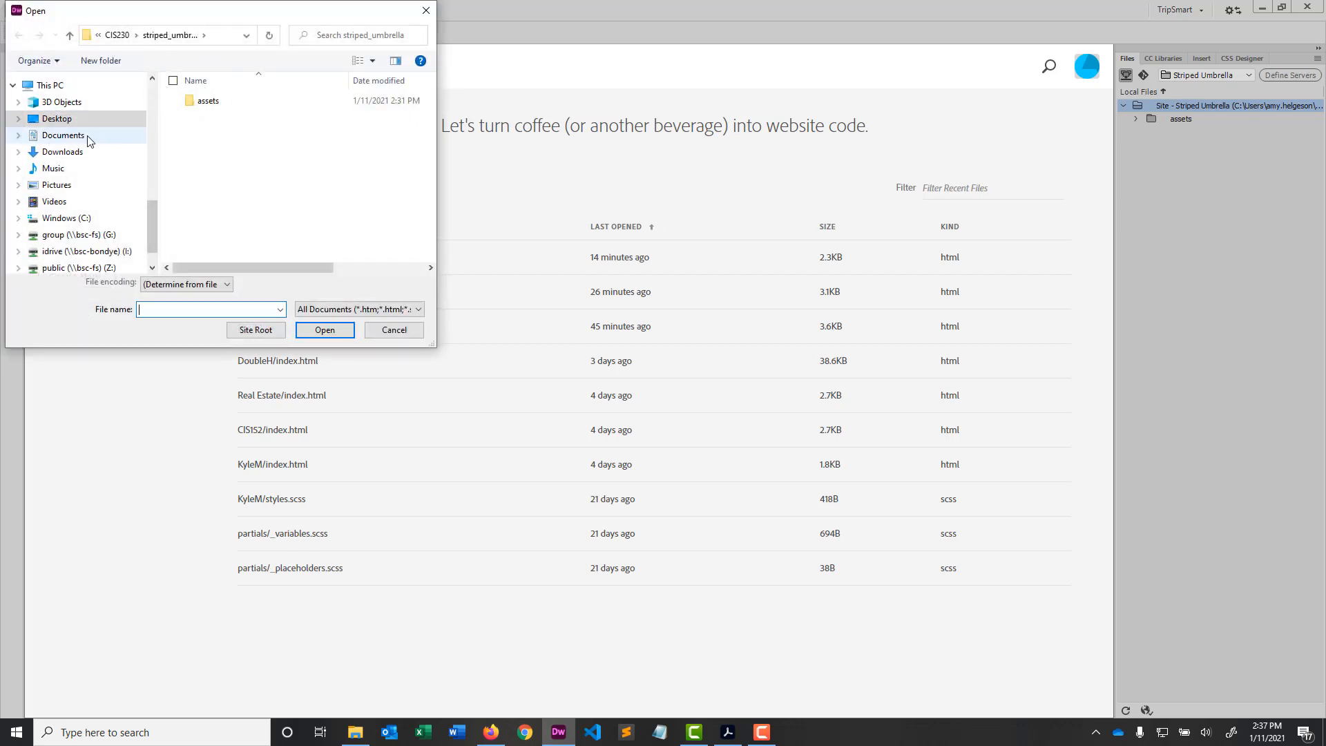
pyautogui.click(78, 136)
pyautogui.doubleClick(227, 156)
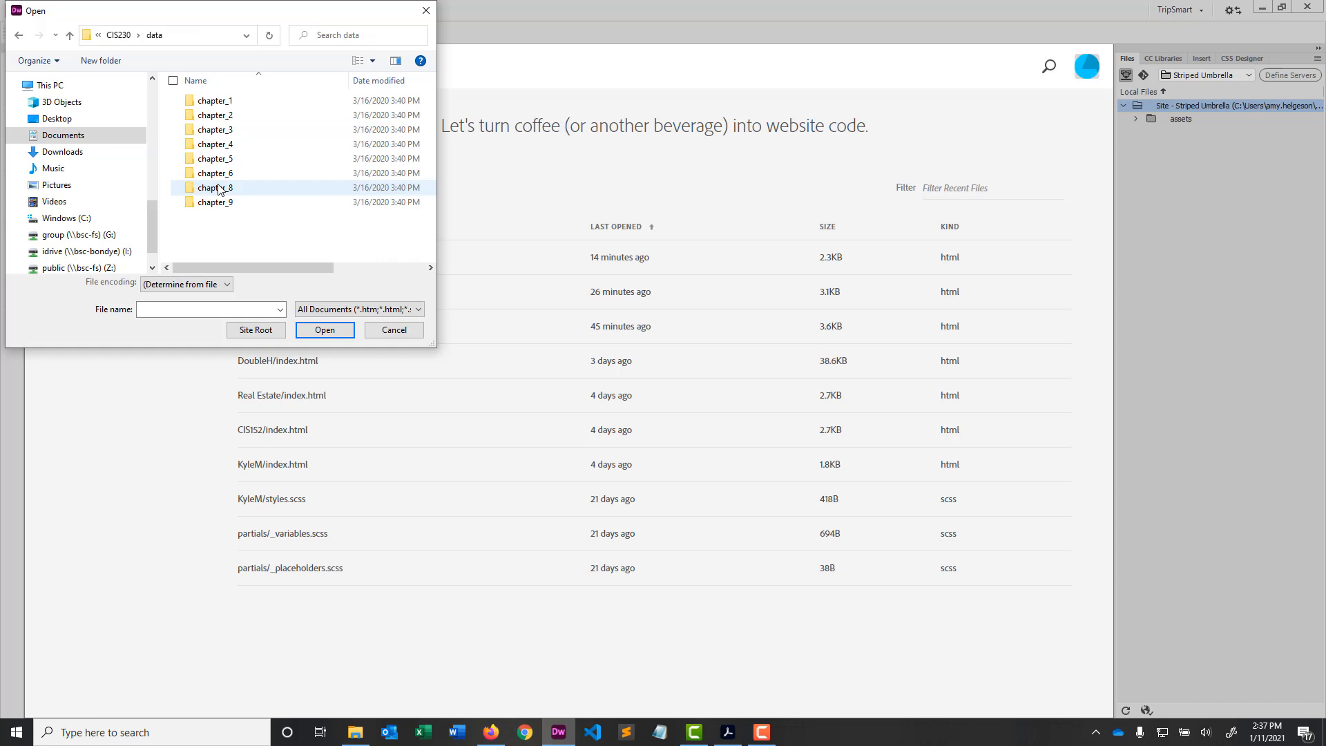
pyautogui.doubleClick(215, 101)
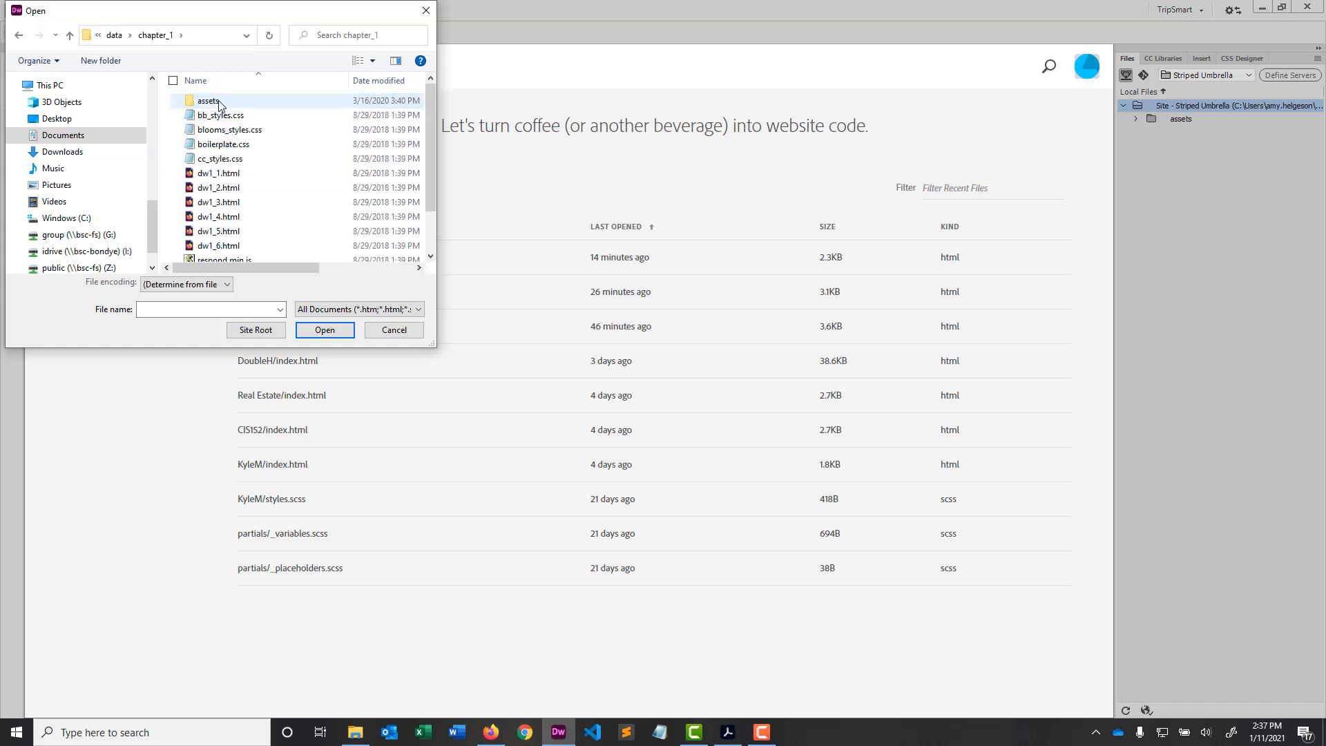
pyautogui.click(226, 188)
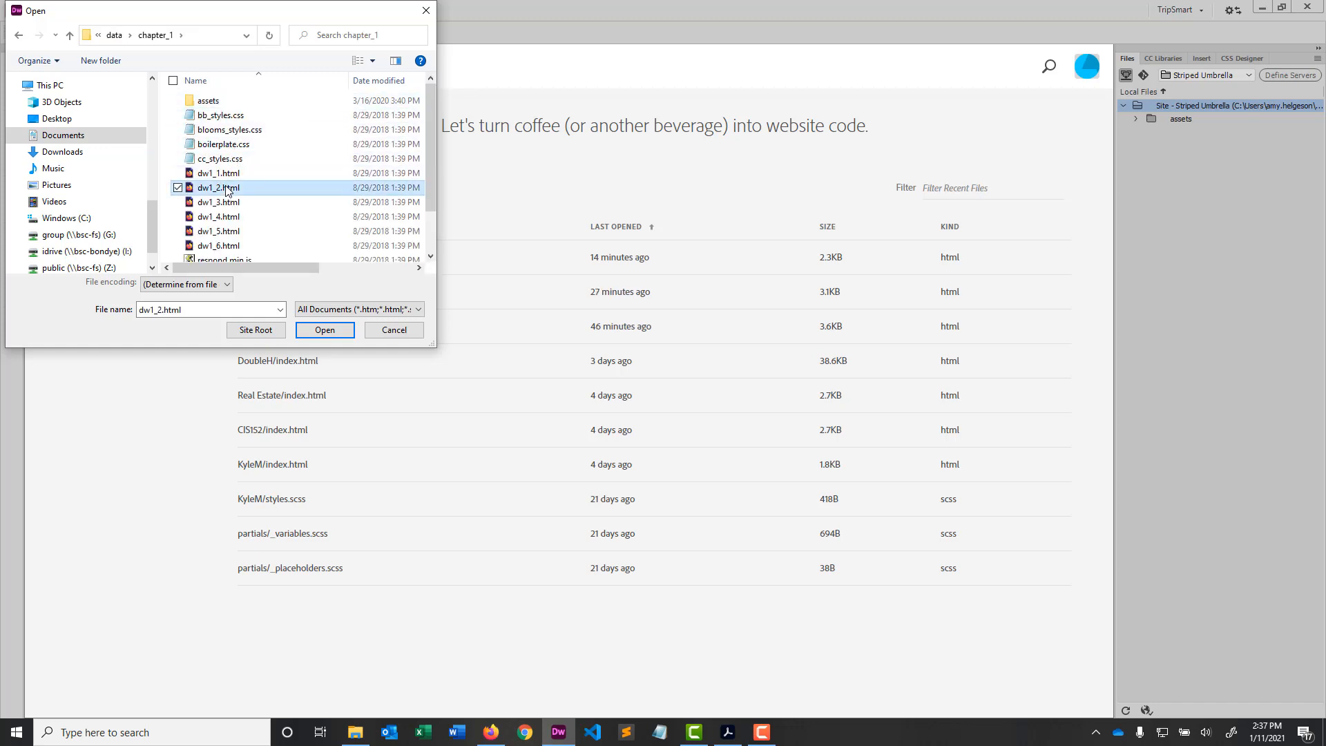
pyautogui.click(324, 330)
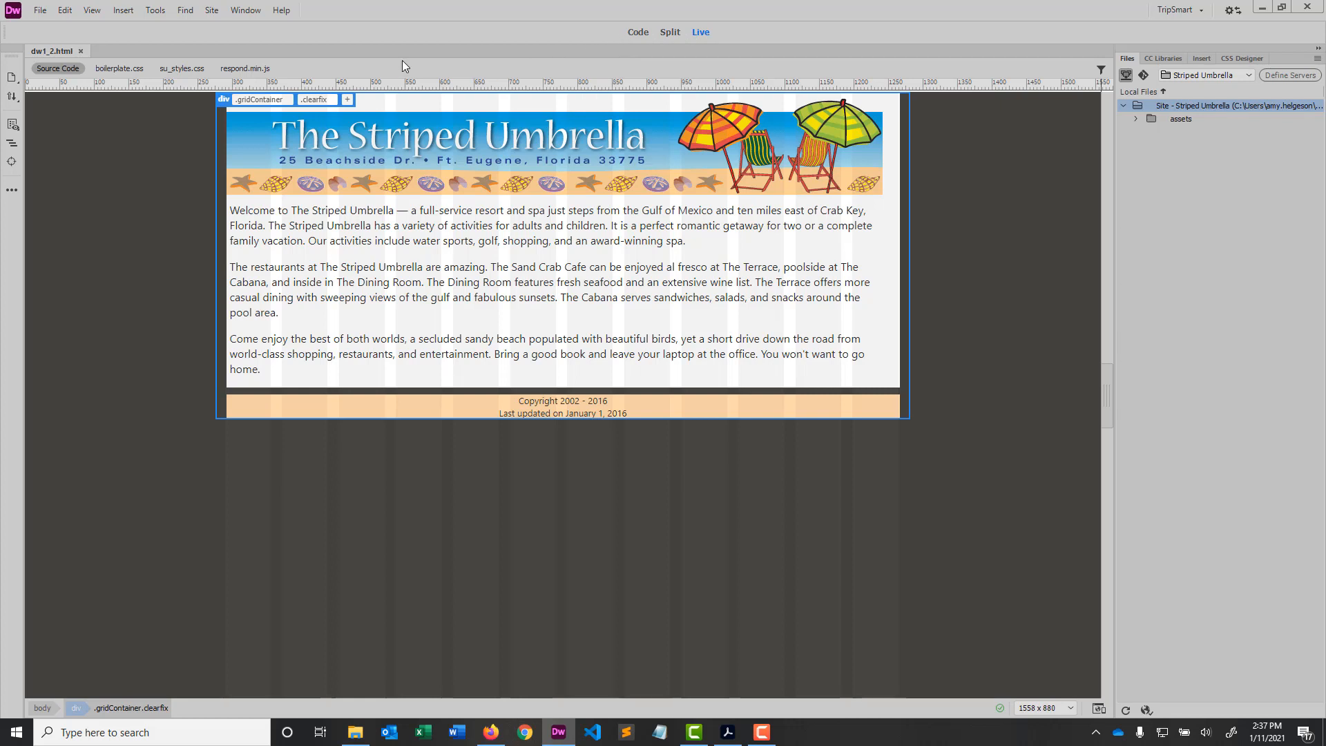
# - Save dw1_2.html as index in the CIS230 striped_umbrella folder on the Desktop, without updating the links
pyautogui.click(40, 10)
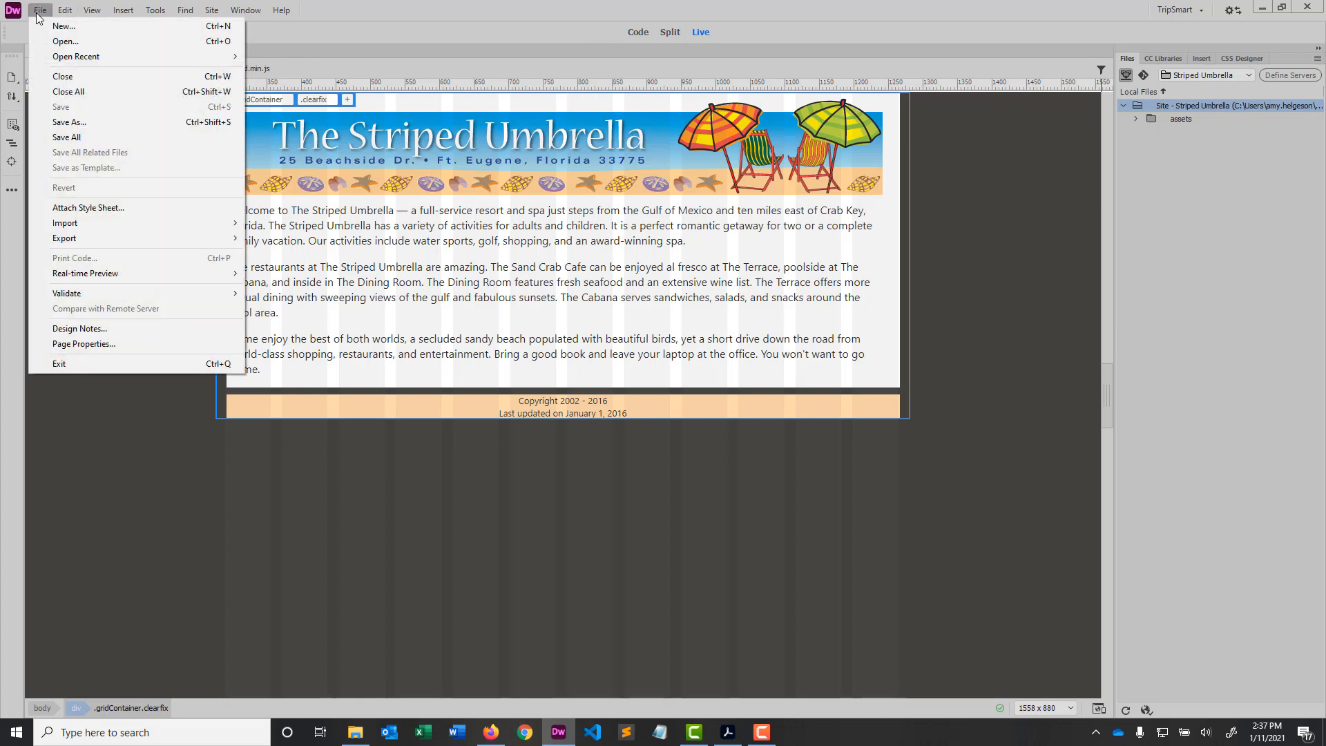
pyautogui.click(66, 123)
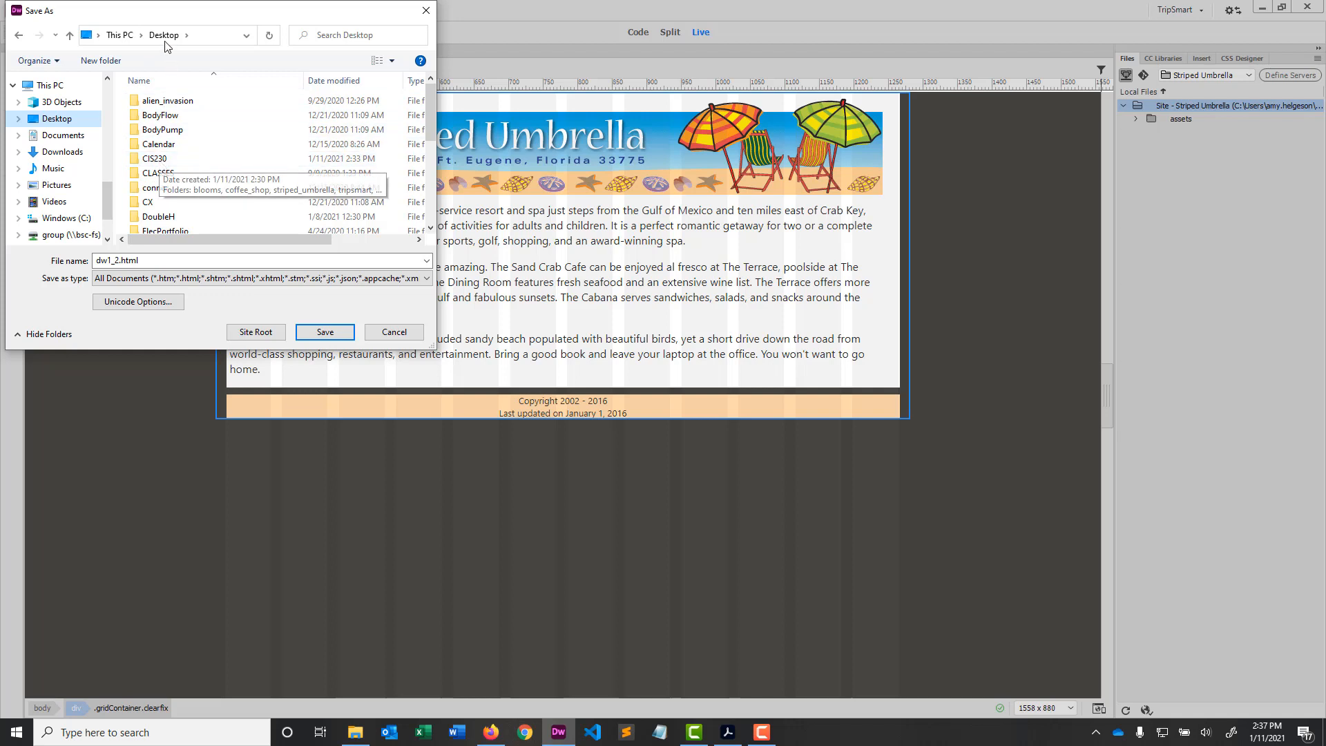
pyautogui.click(150, 162)
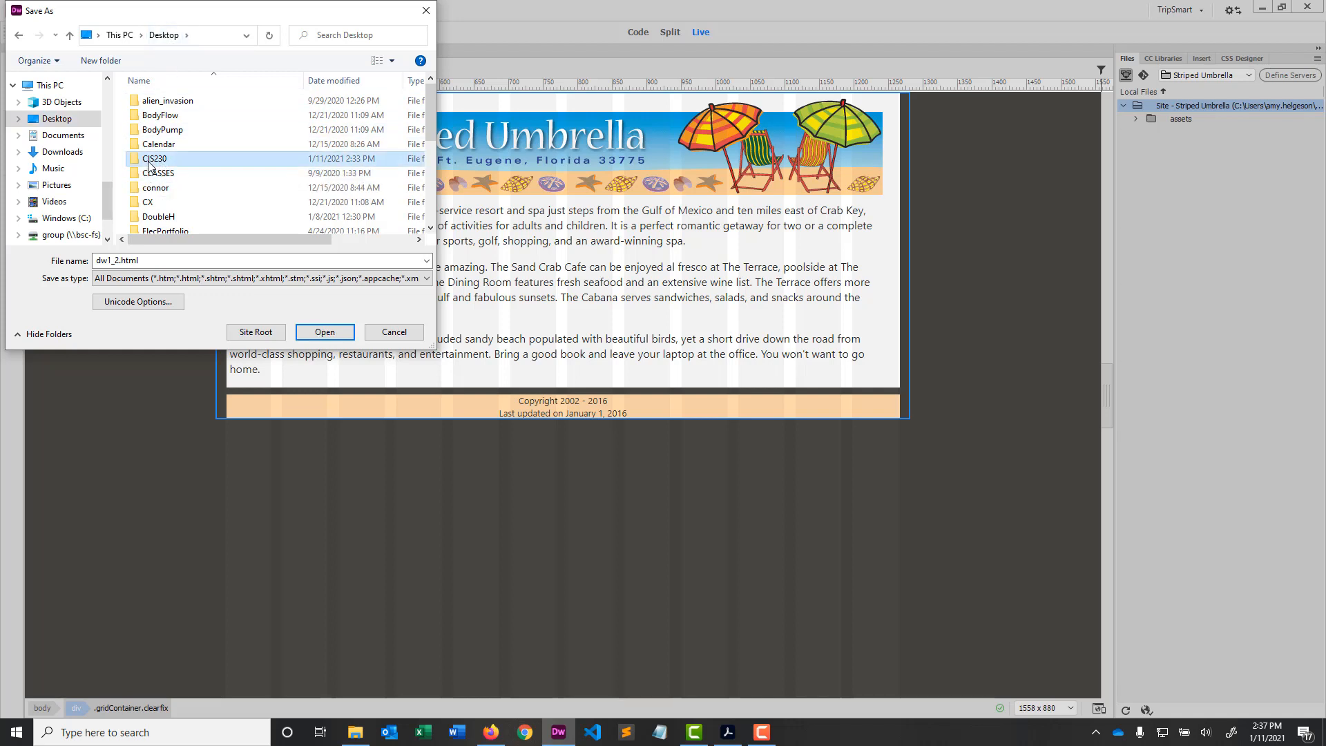
pyautogui.doubleClick(150, 163)
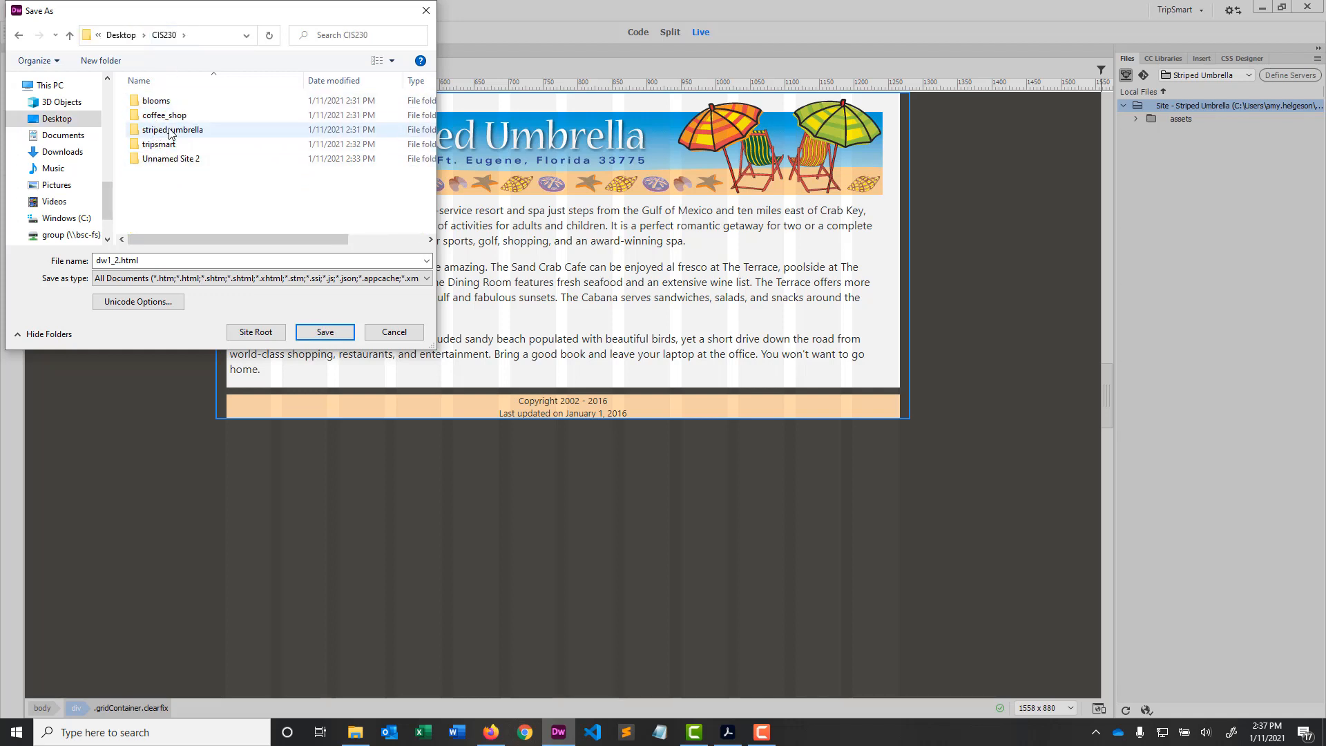
pyautogui.doubleClick(169, 131)
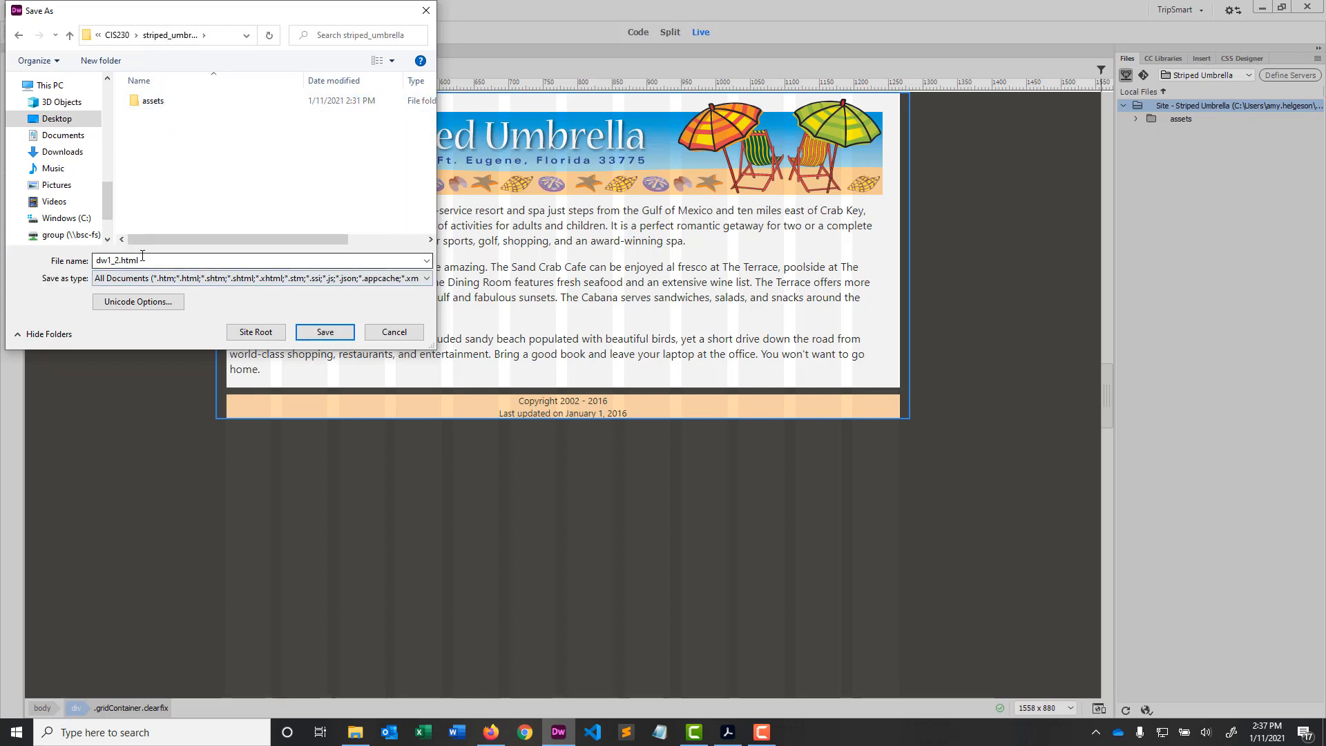
pyautogui.doubleClick(117, 261)
pyautogui.write('index')
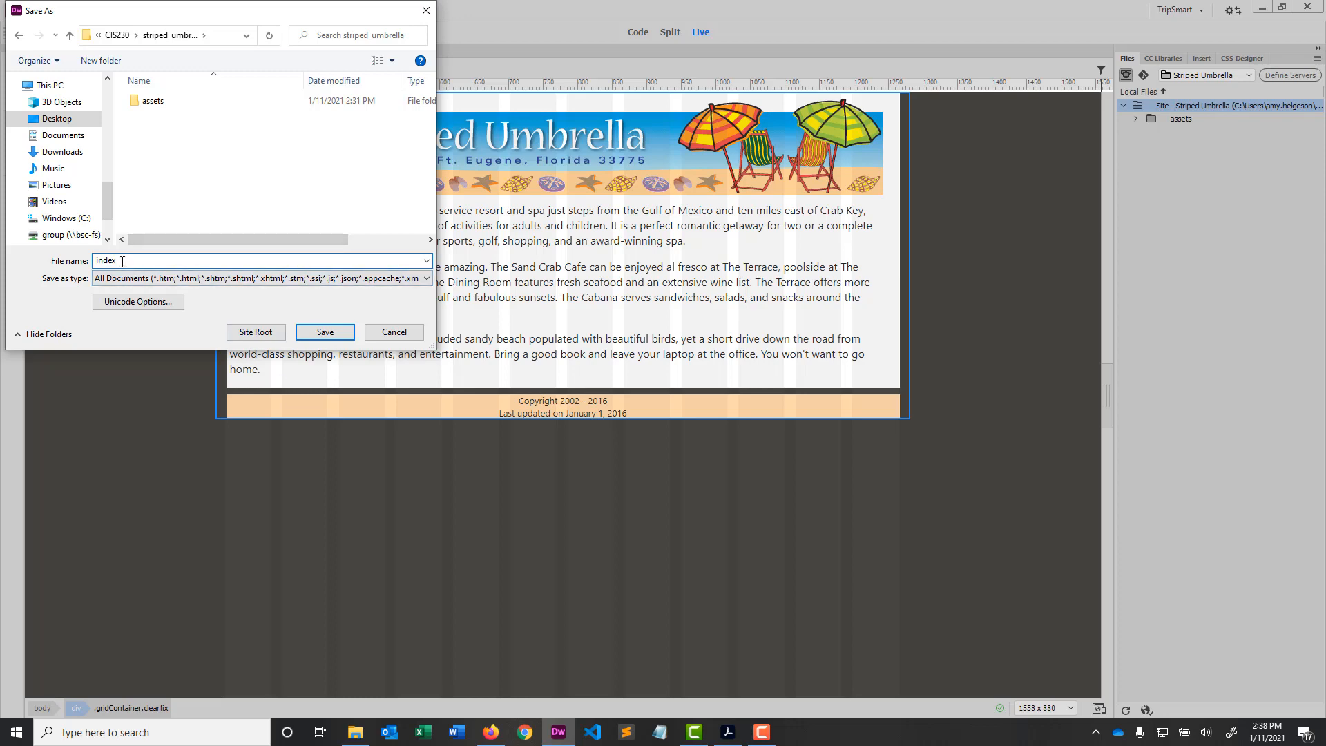
pyautogui.click(325, 331)
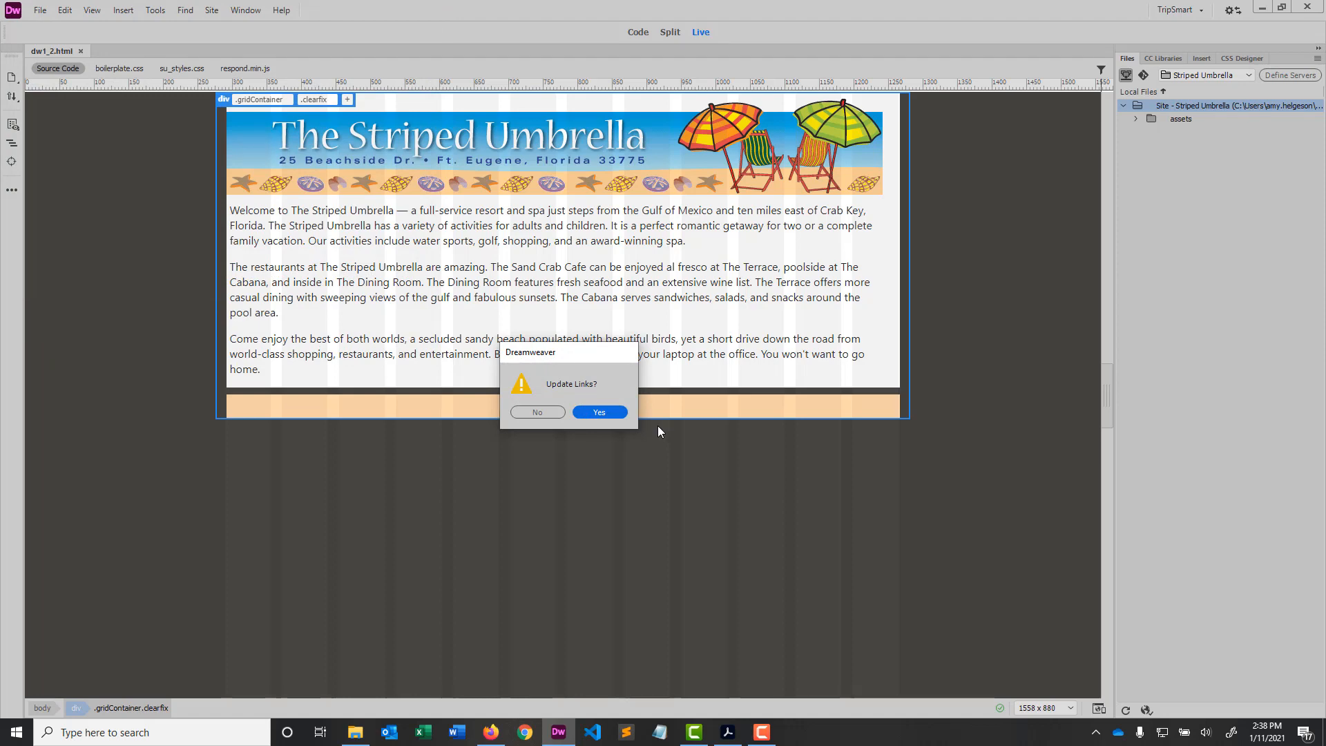
pyautogui.click(538, 413)
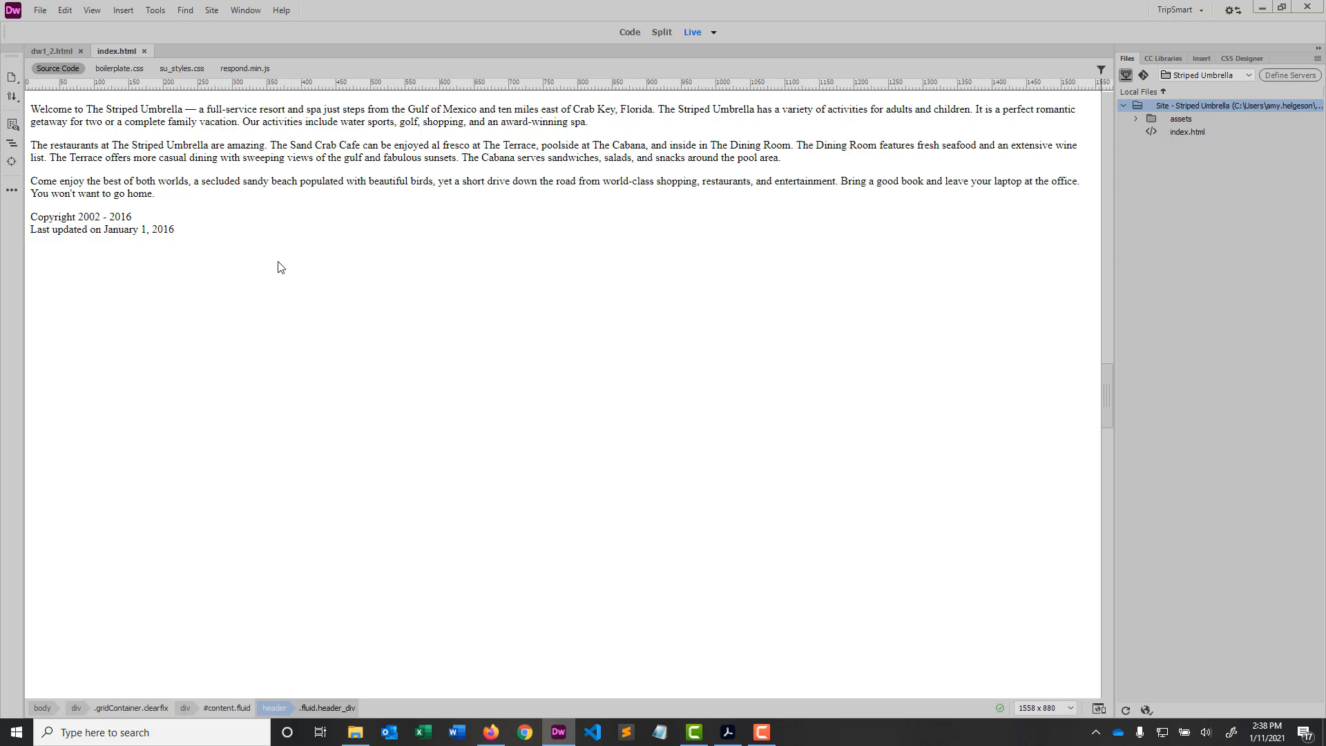
# - In File Explorer, copy boilerplate.css, respond.min.js and su_styles.css from the chapter_1 data folder under Documents, CIS230, Bishop
pyautogui.click(355, 733)
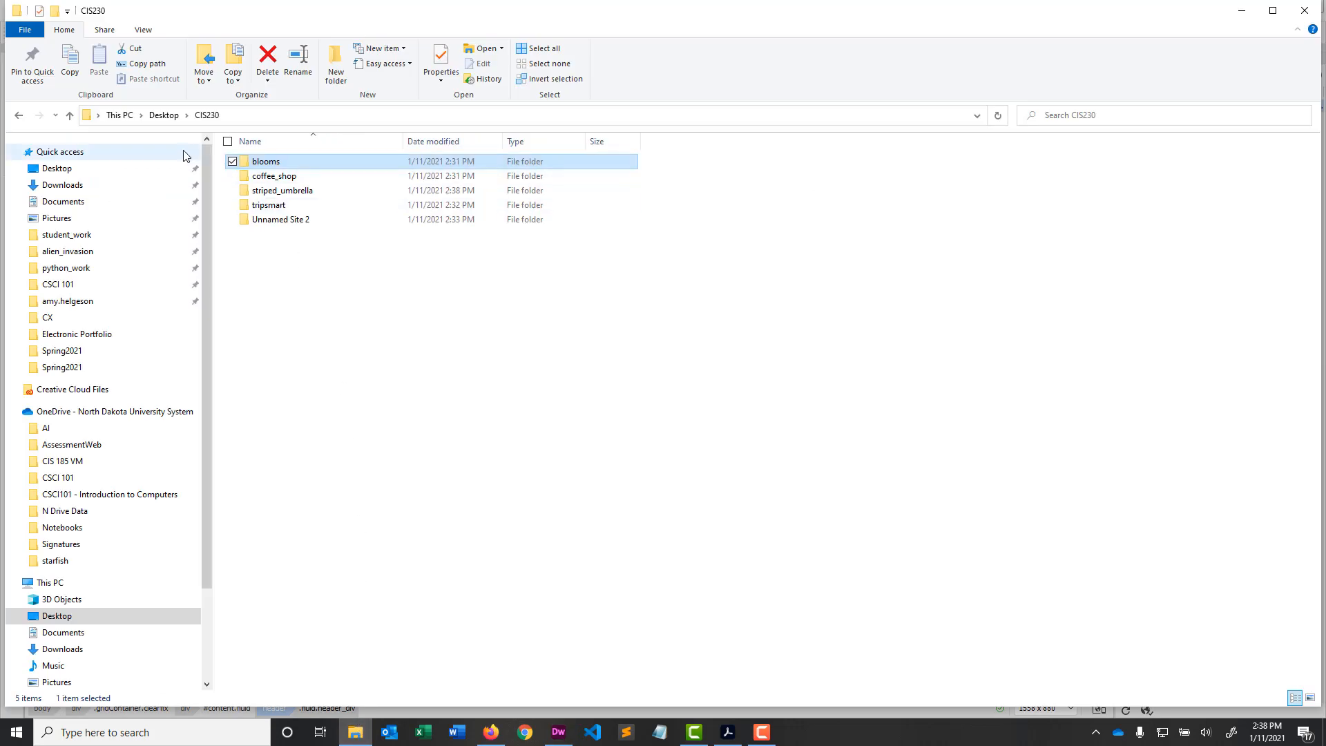
pyautogui.click(57, 201)
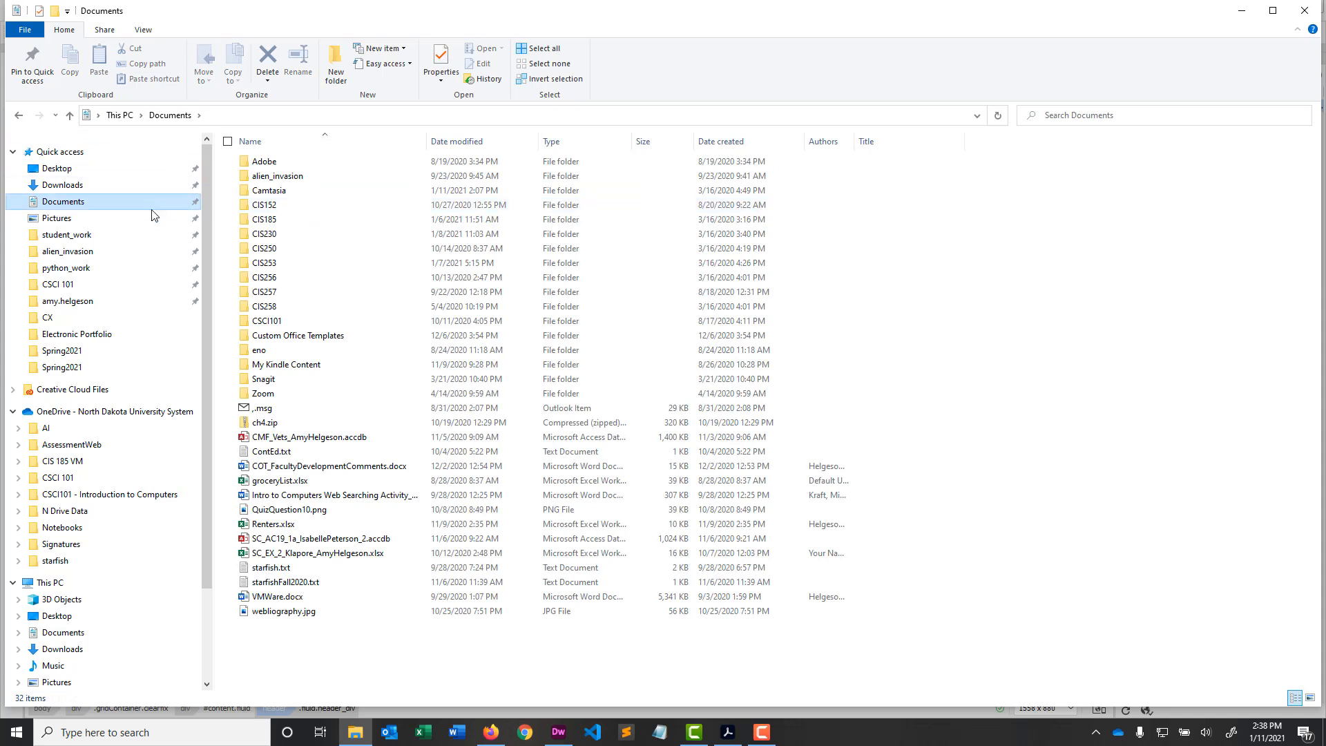
pyautogui.moveTo(364, 741)
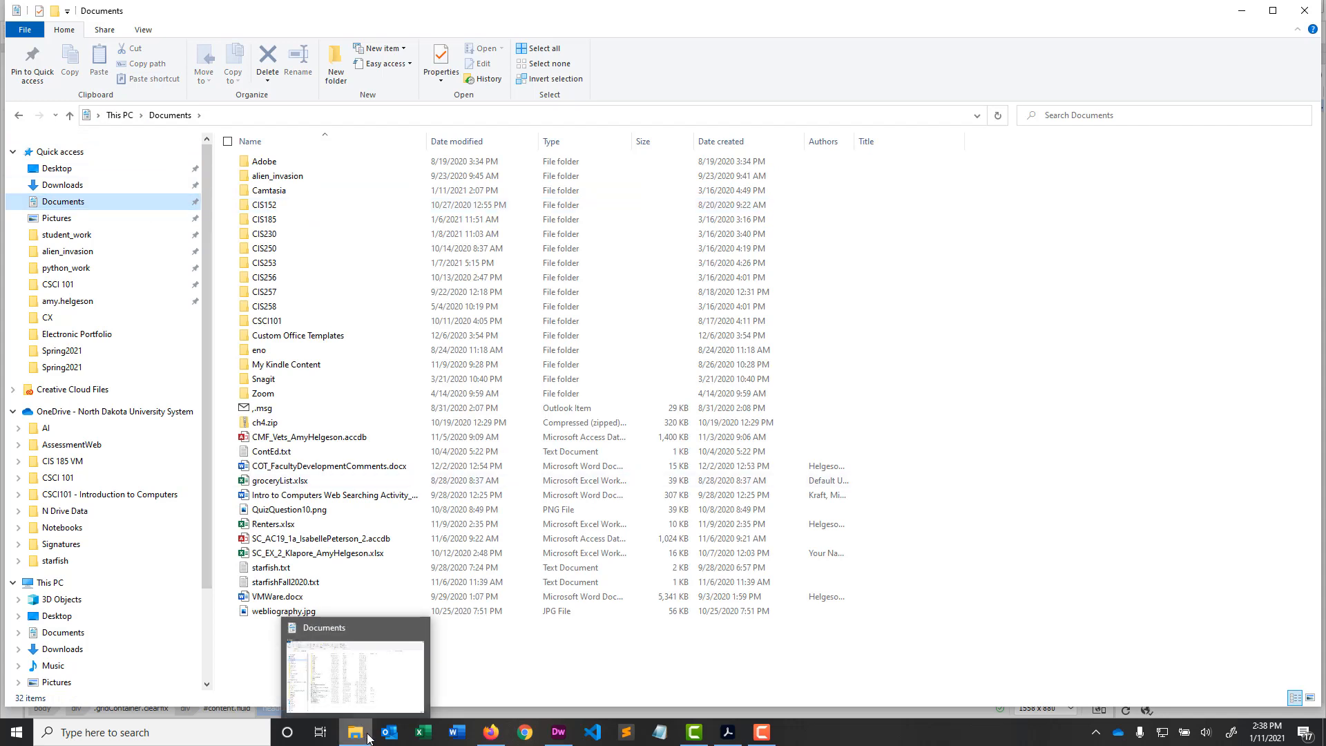
pyautogui.doubleClick(279, 238)
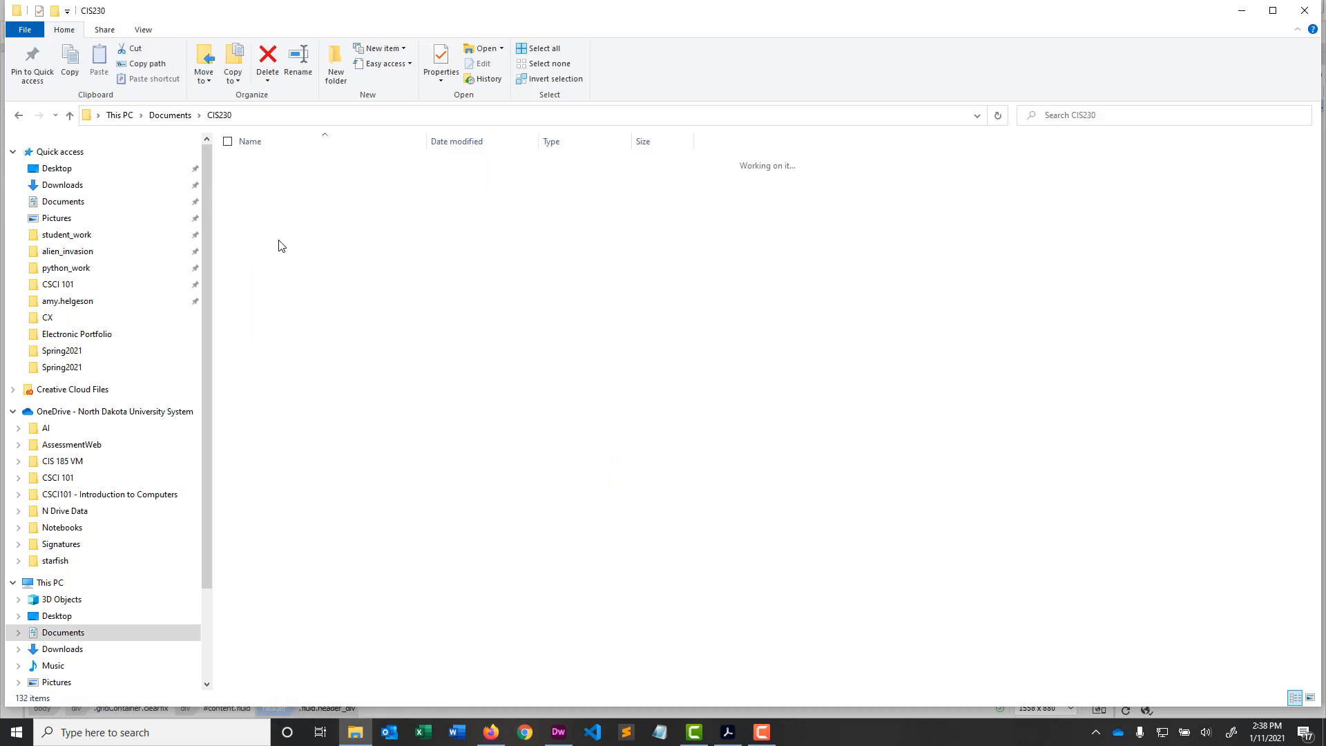
pyautogui.doubleClick(268, 182)
pyautogui.doubleClick(268, 181)
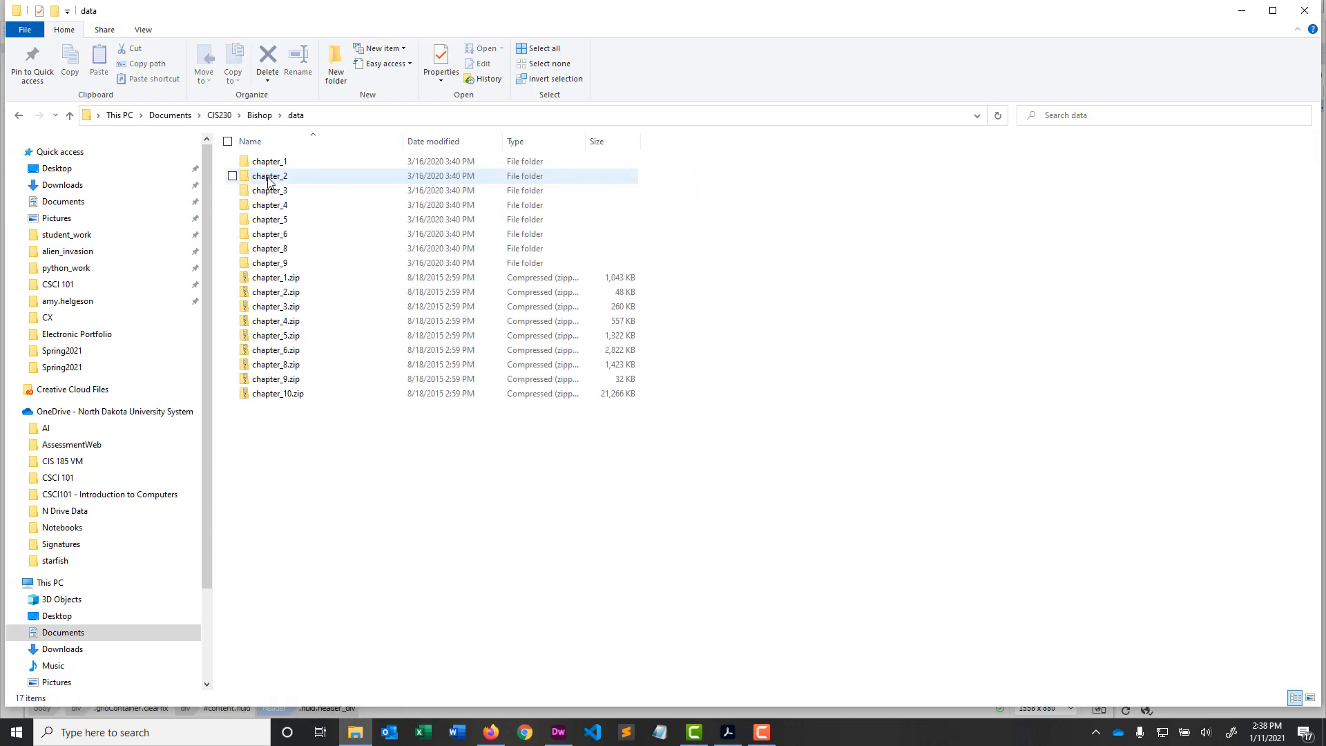
pyautogui.doubleClick(269, 162)
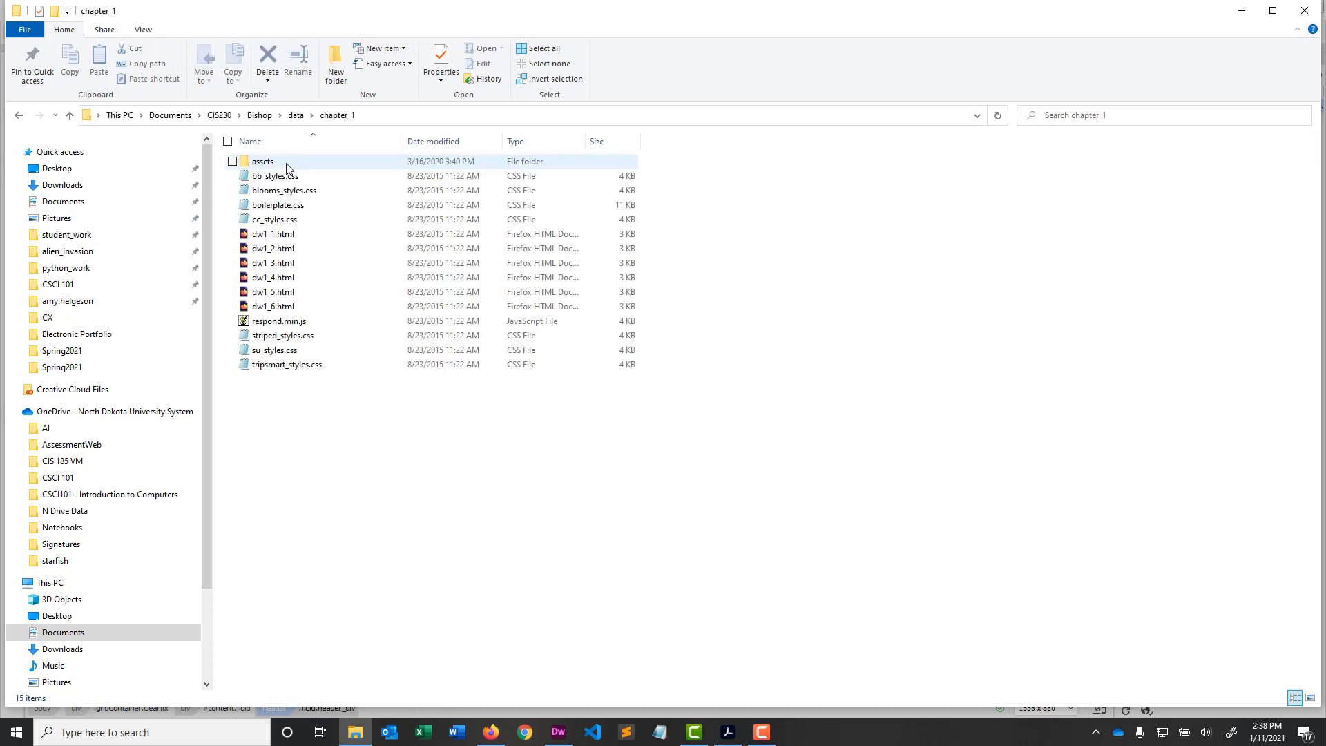
pyautogui.click(298, 211)
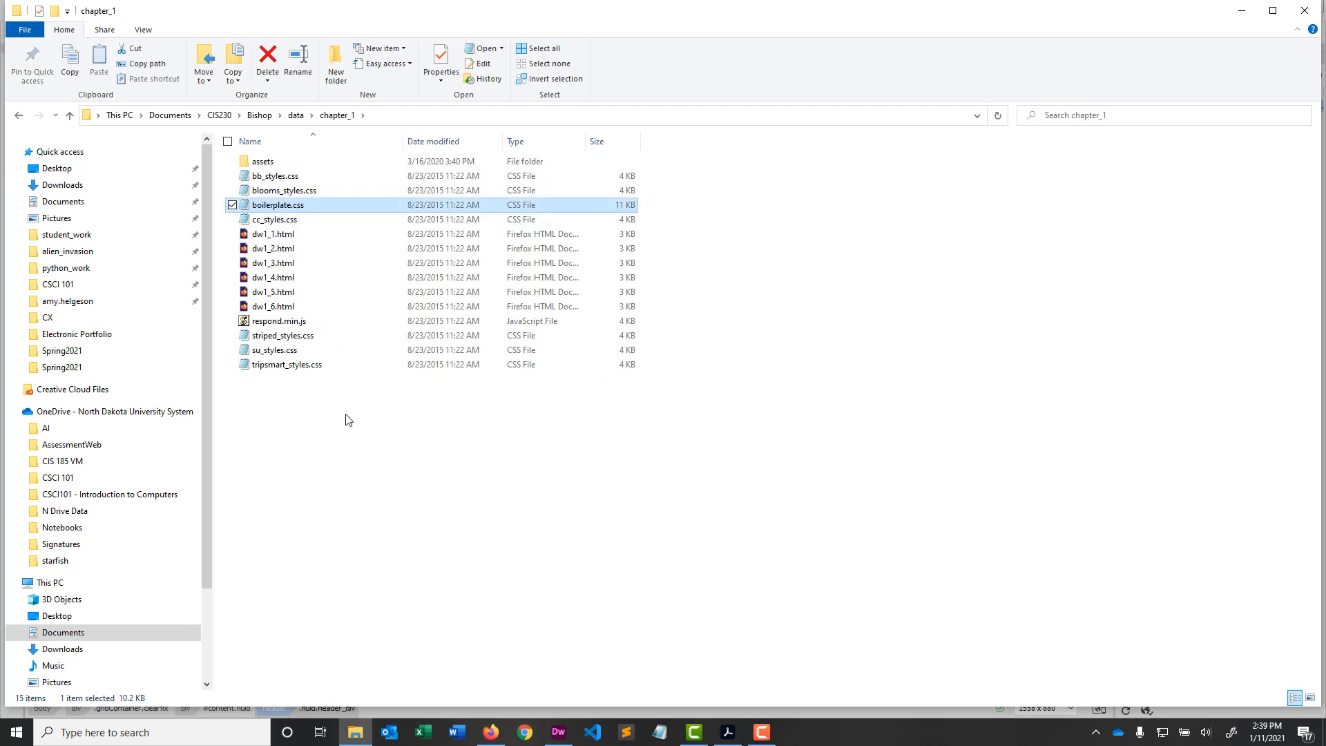
pyautogui.keyDown('ctrl'); pyautogui.click(283, 350); pyautogui.keyUp('ctrl')
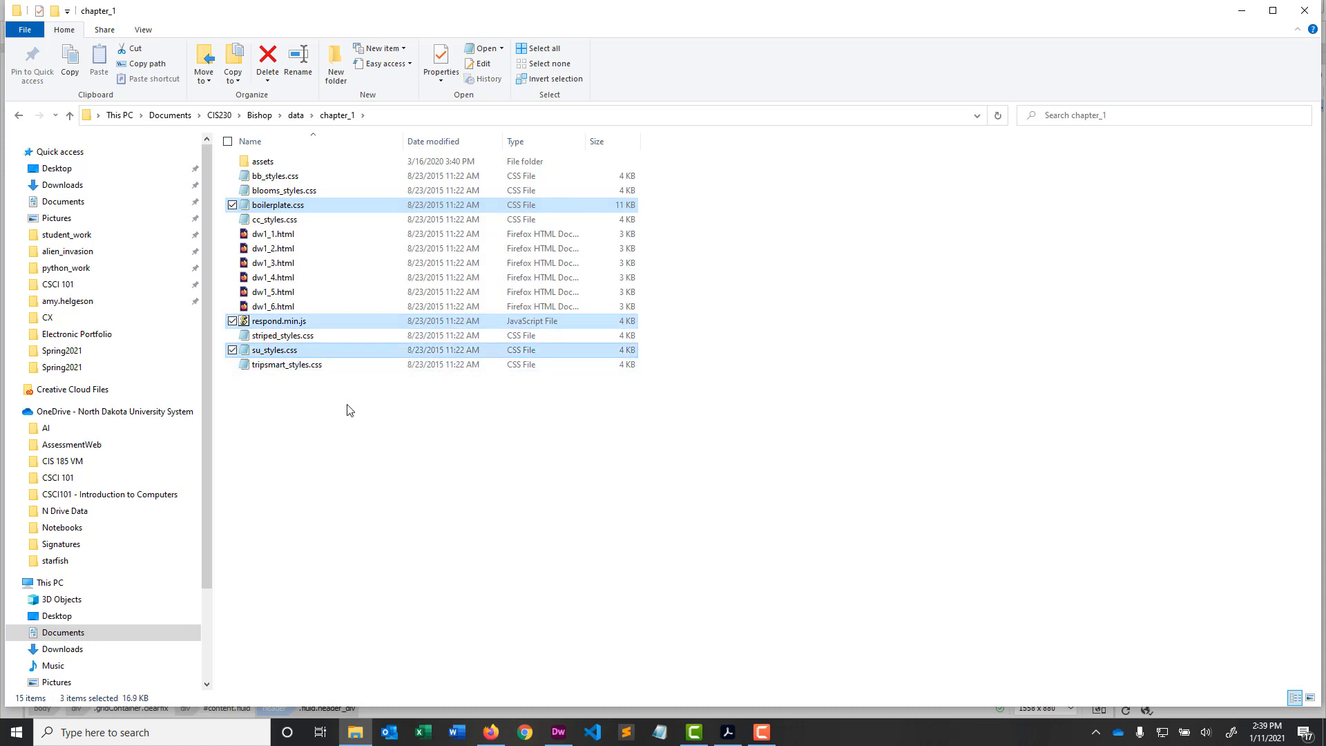
pyautogui.hotkey('ctrl', 'c')
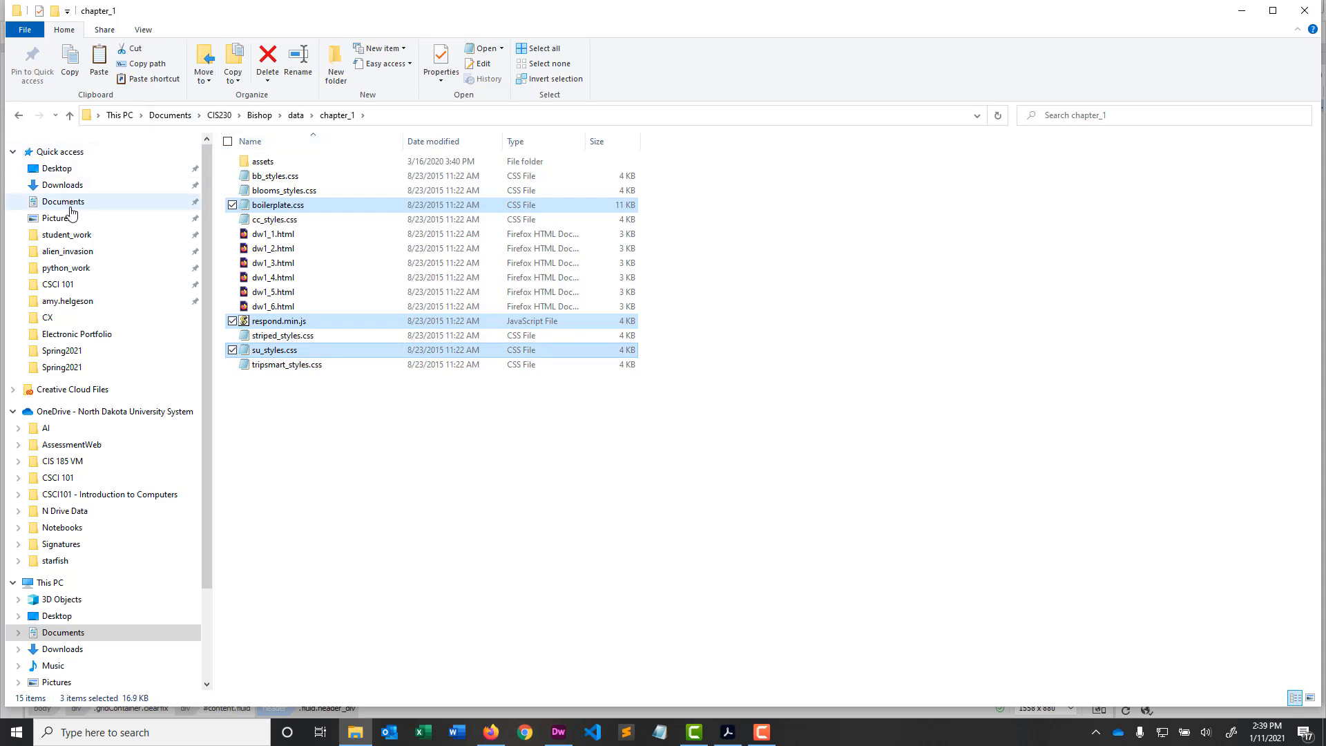
# - Paste the three copied files into the Desktop CIS230 striped_umbrella folder and return to index.html in Dreamweaver
pyautogui.click(59, 174)
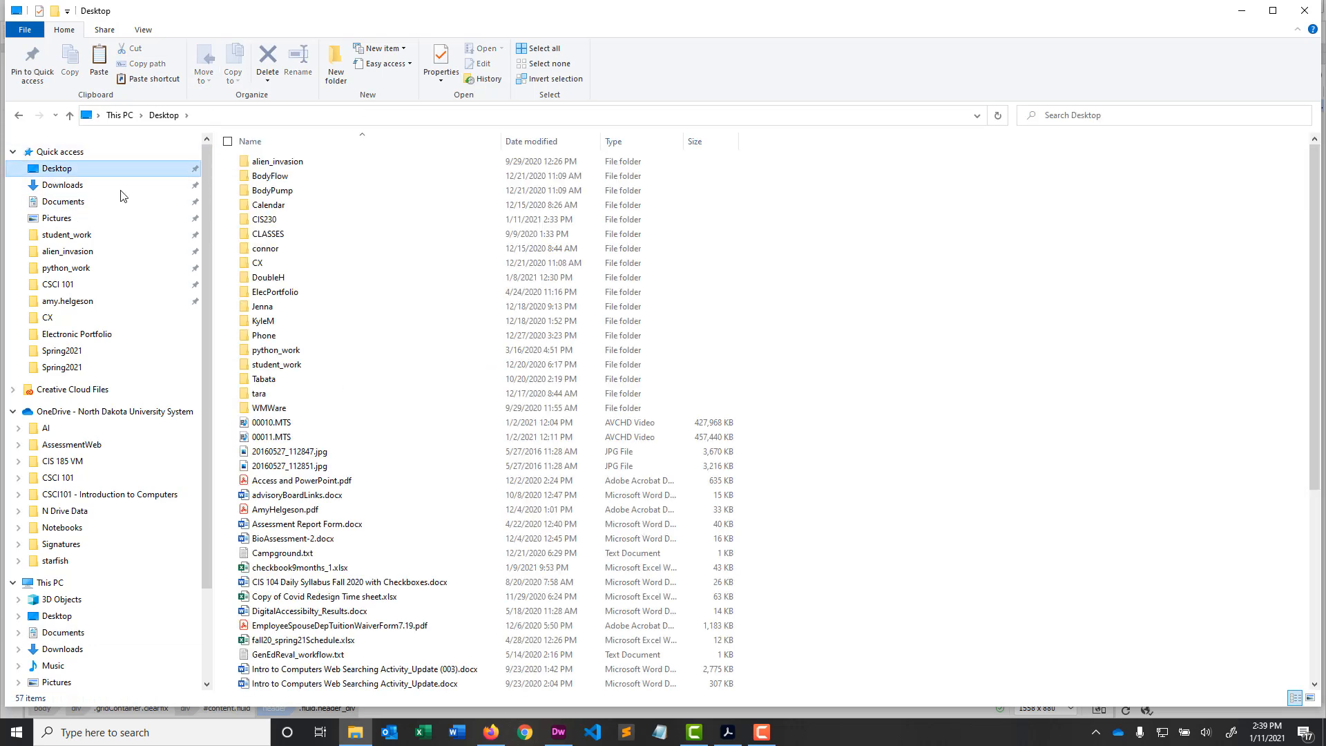
pyautogui.doubleClick(268, 222)
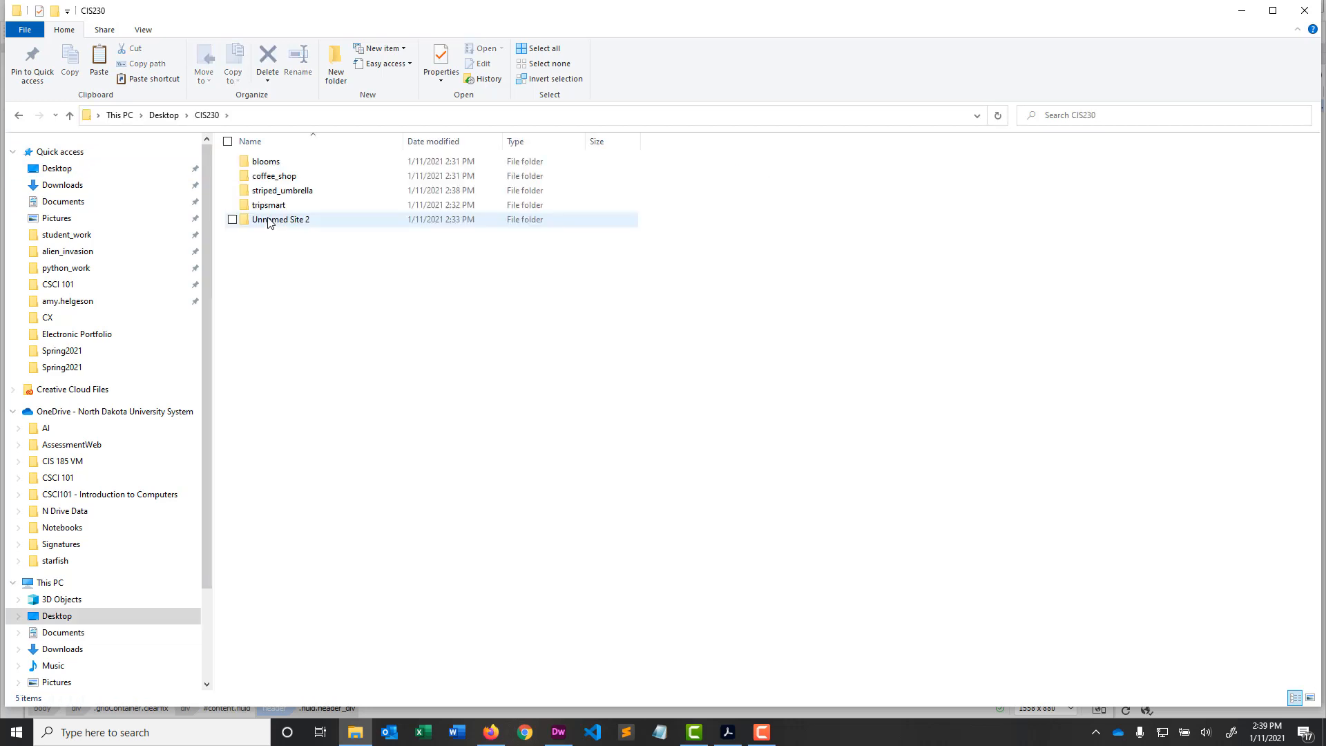
pyautogui.doubleClick(274, 196)
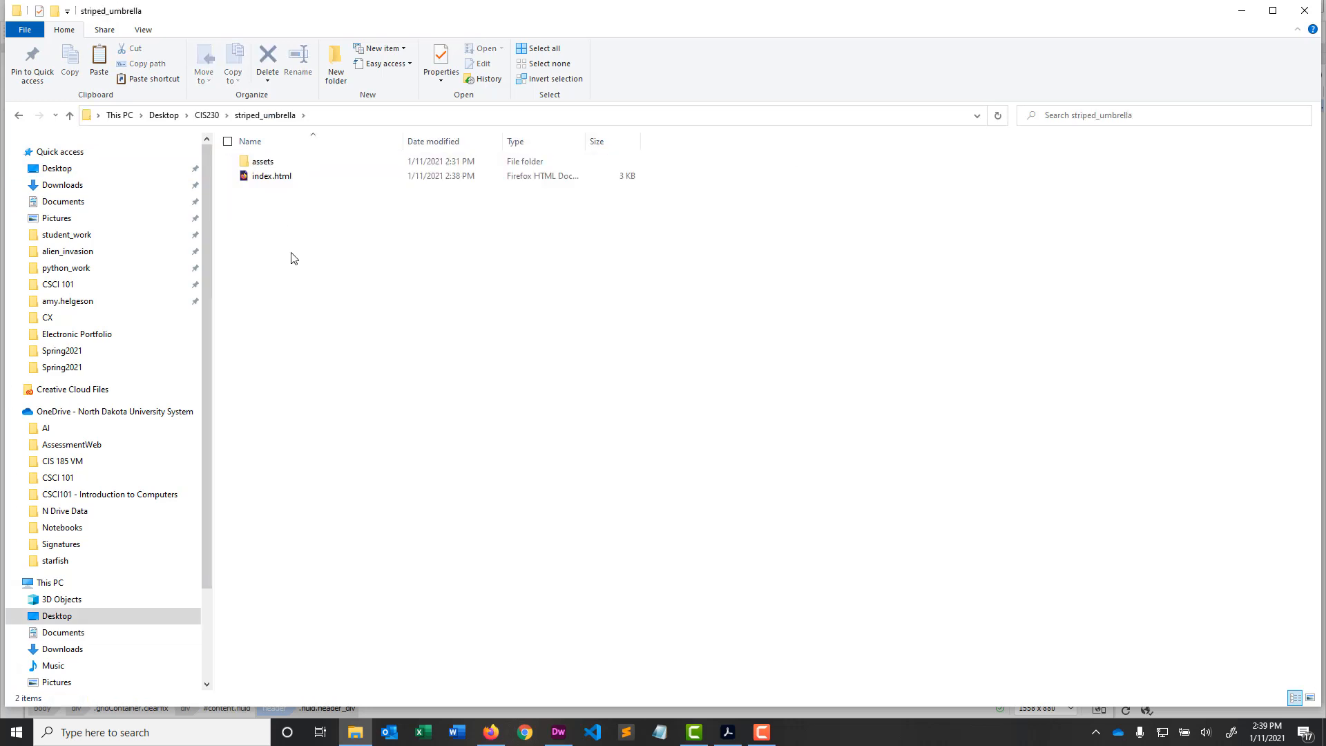
pyautogui.hotkey('ctrl', 'v')
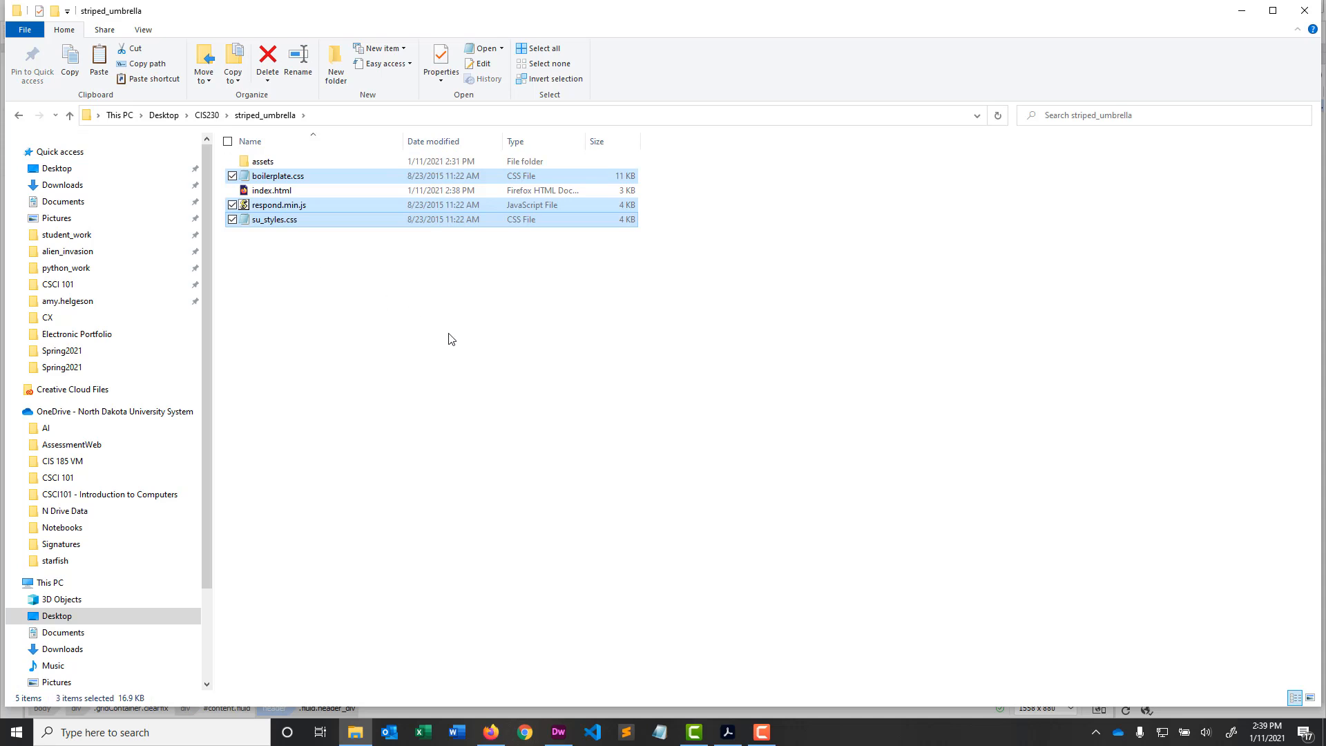
pyautogui.click(559, 733)
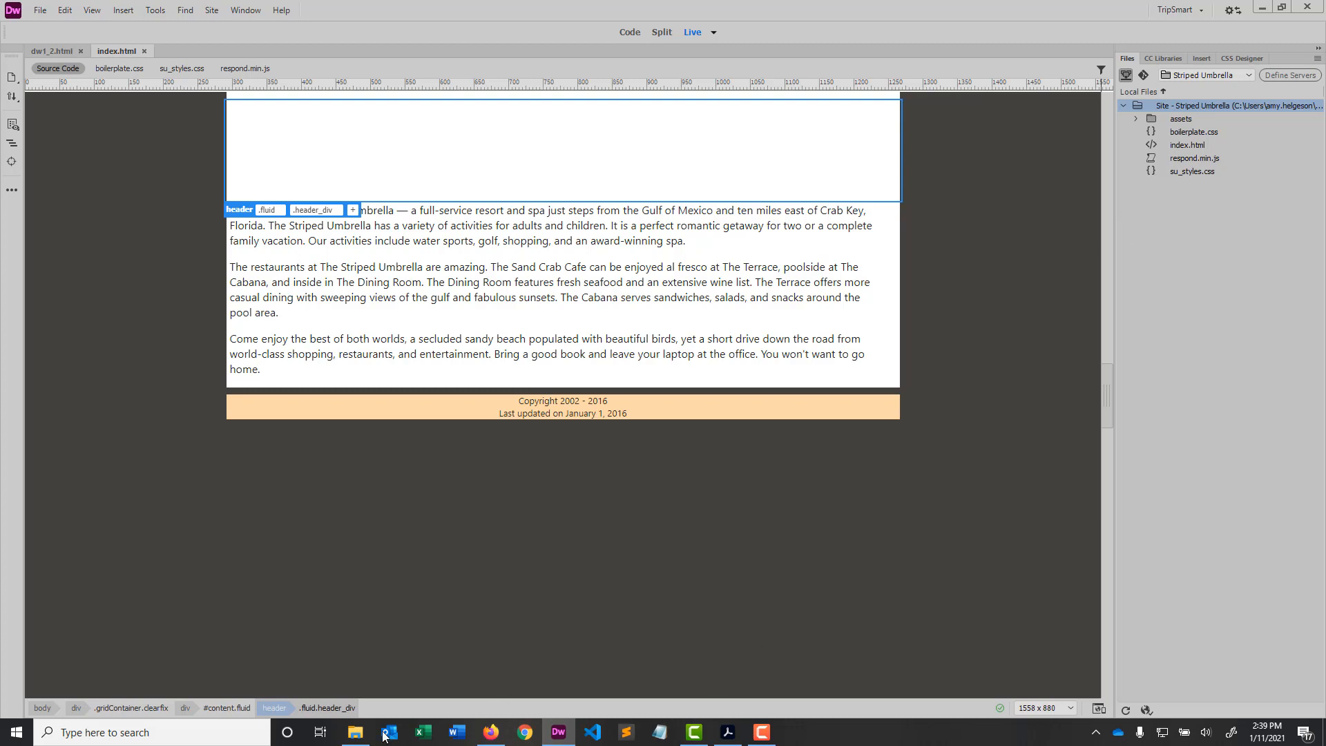
# - Switch to File Explorer and copy su_banner.gif and su_logo.gif from the assets folder inside chapter_1
pyautogui.click(355, 732)
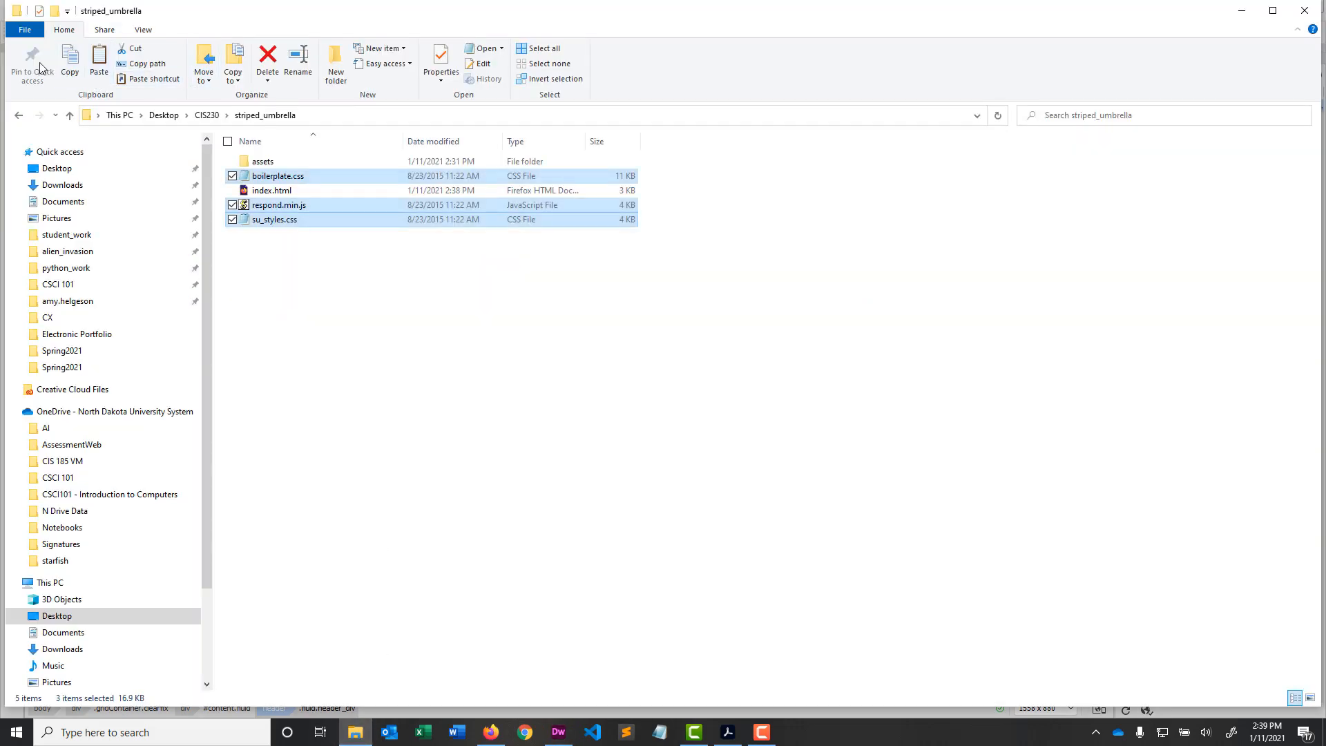
pyautogui.click(19, 116)
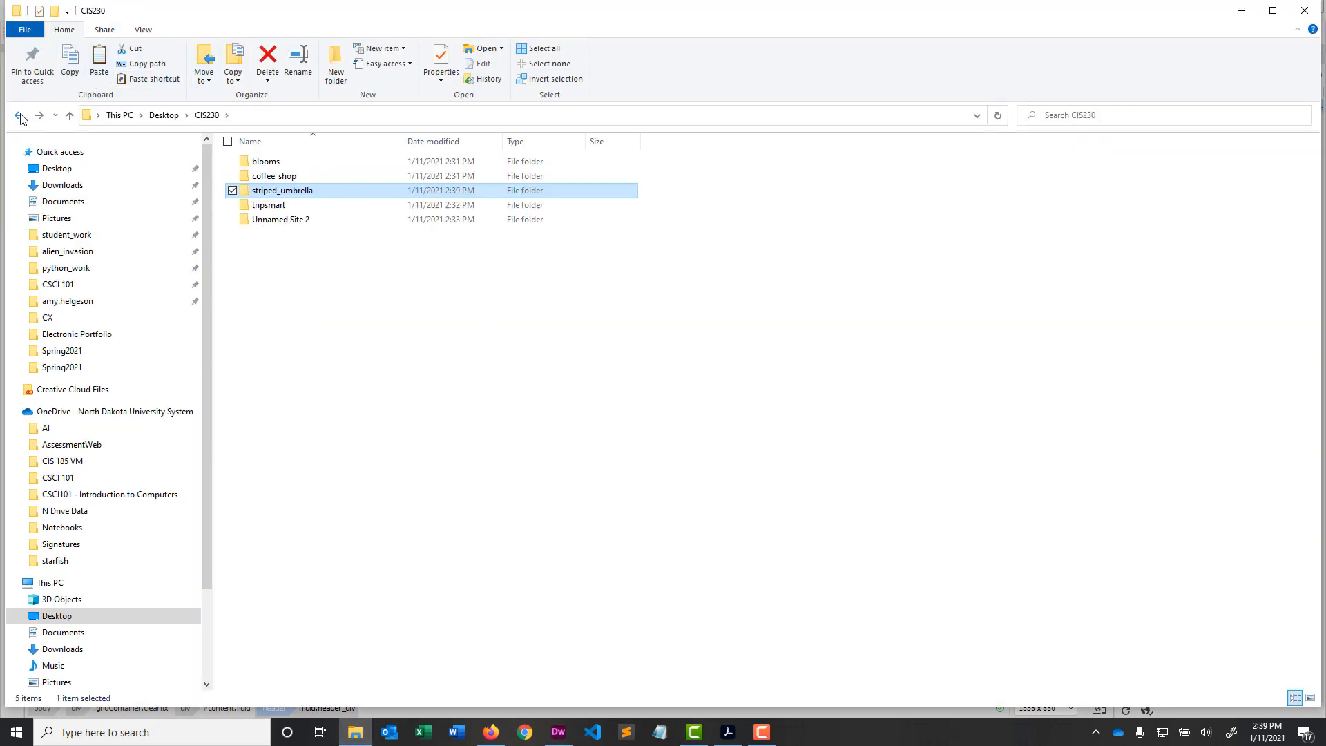
pyautogui.click(19, 116)
pyautogui.click(19, 116)
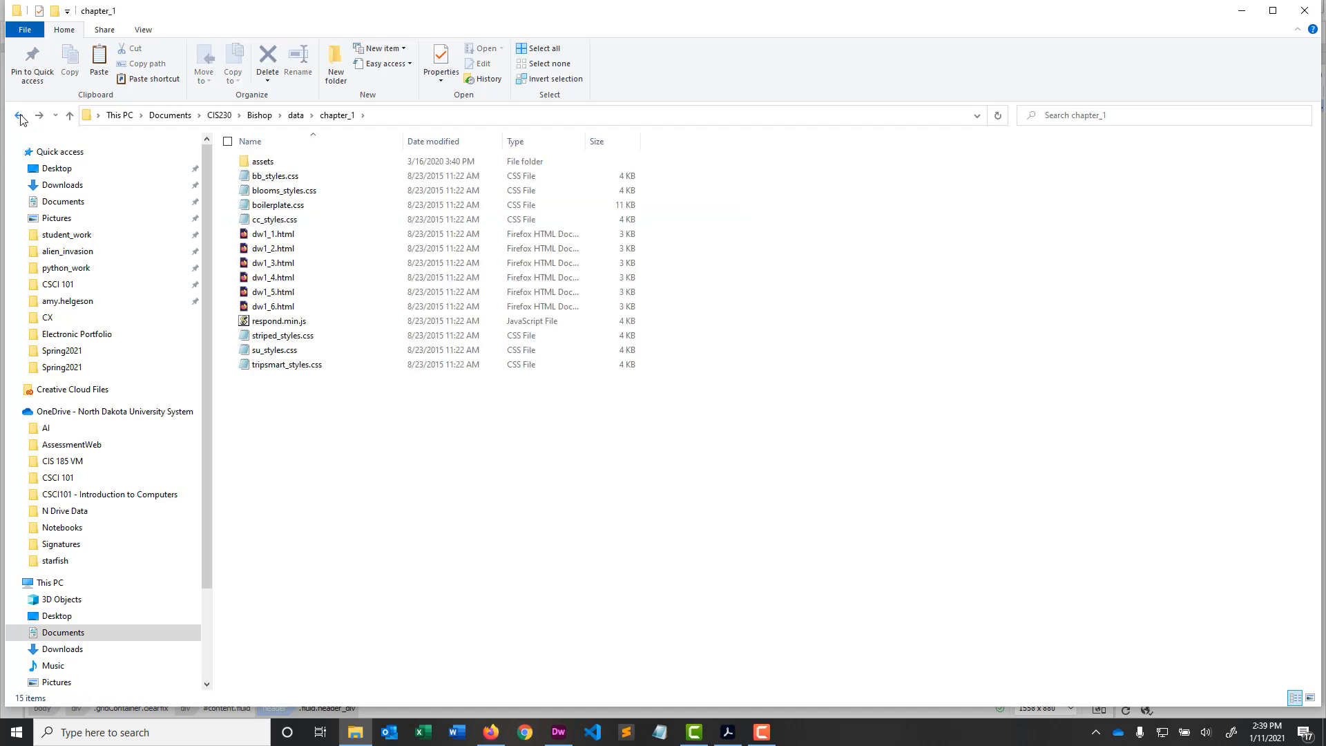
pyautogui.doubleClick(262, 164)
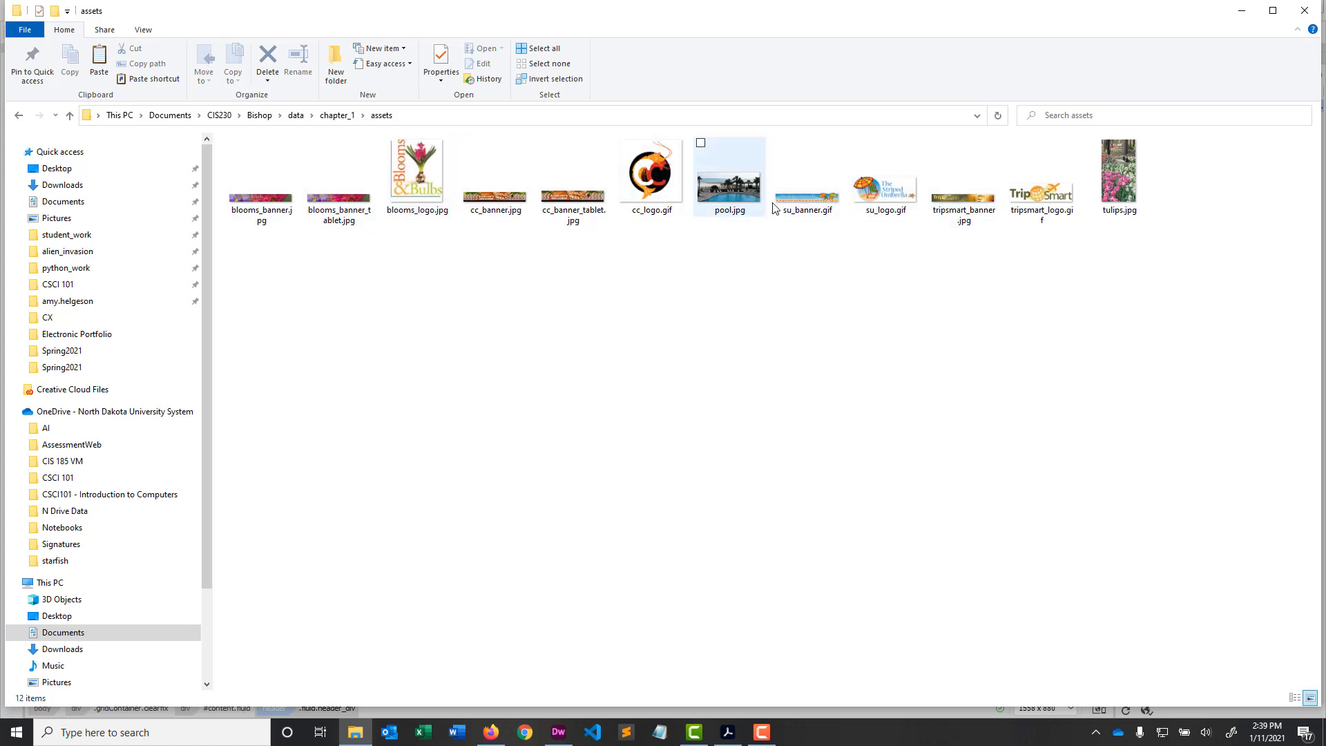
pyautogui.click(804, 193)
pyautogui.keyDown('ctrl'); pyautogui.click(889, 196); pyautogui.keyUp('ctrl')
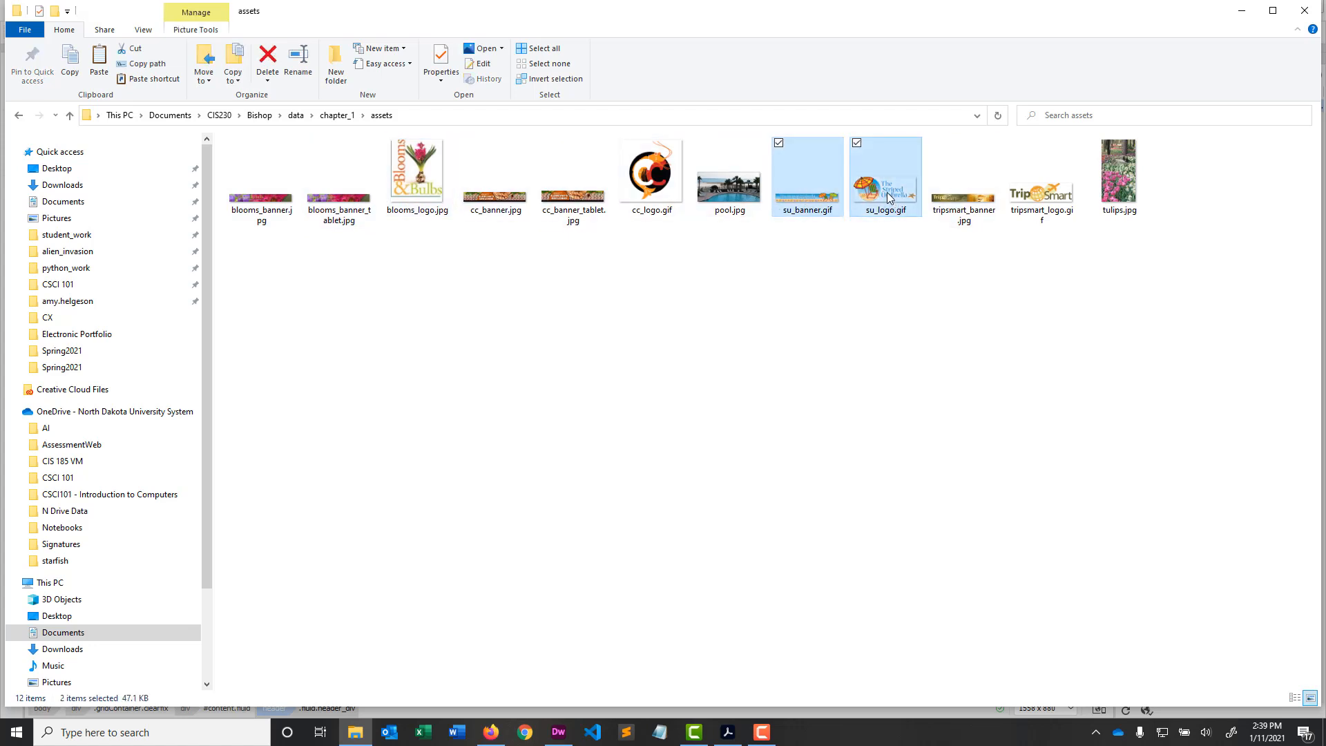
# - Paste the two images into the assets folder of striped_umbrella on the Desktop and return to the index.html header in Dreamweaver
pyautogui.click(69, 117)
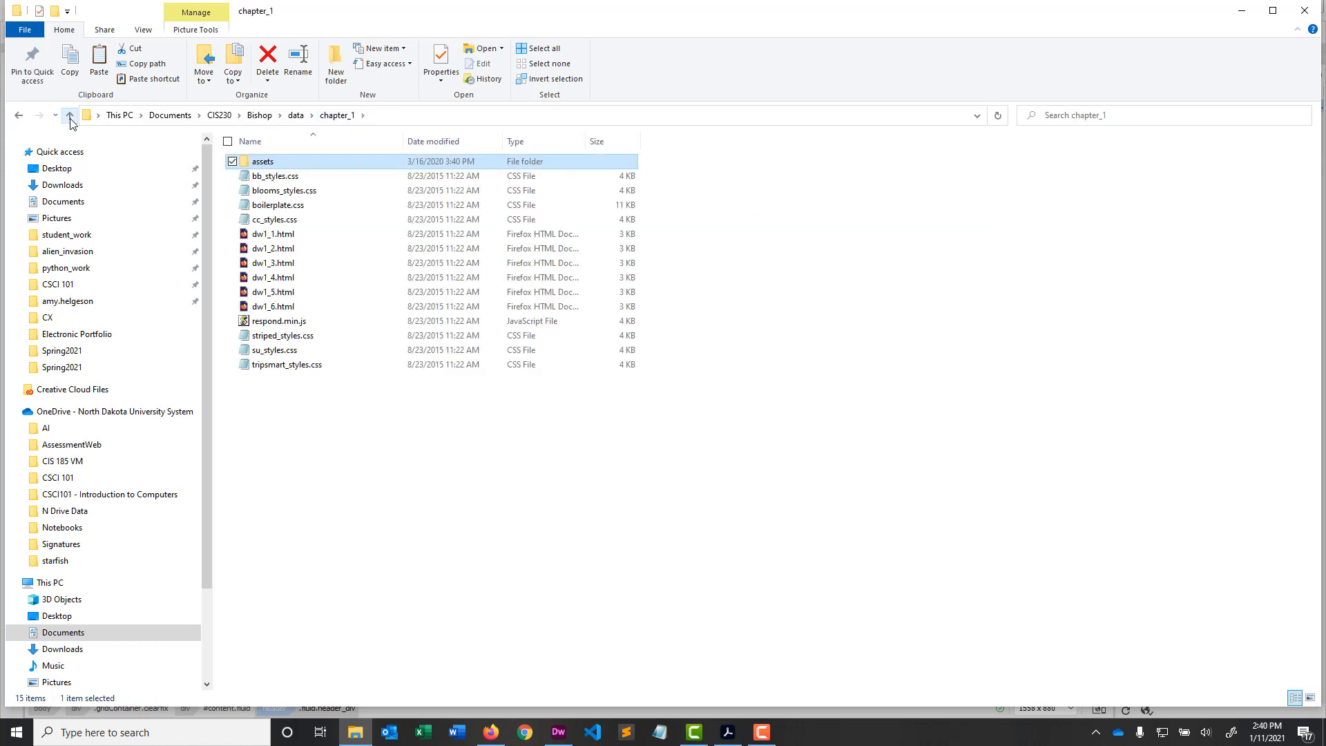
pyautogui.click(70, 117)
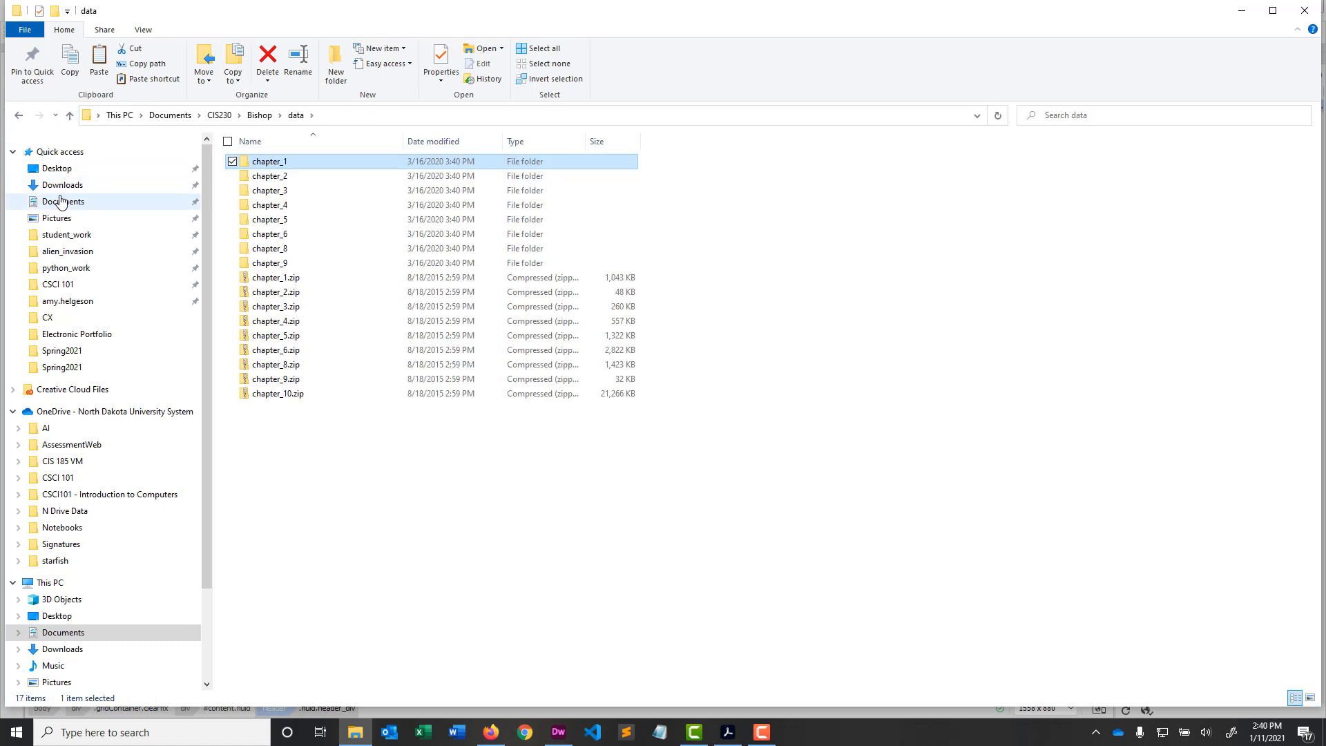
pyautogui.click(59, 168)
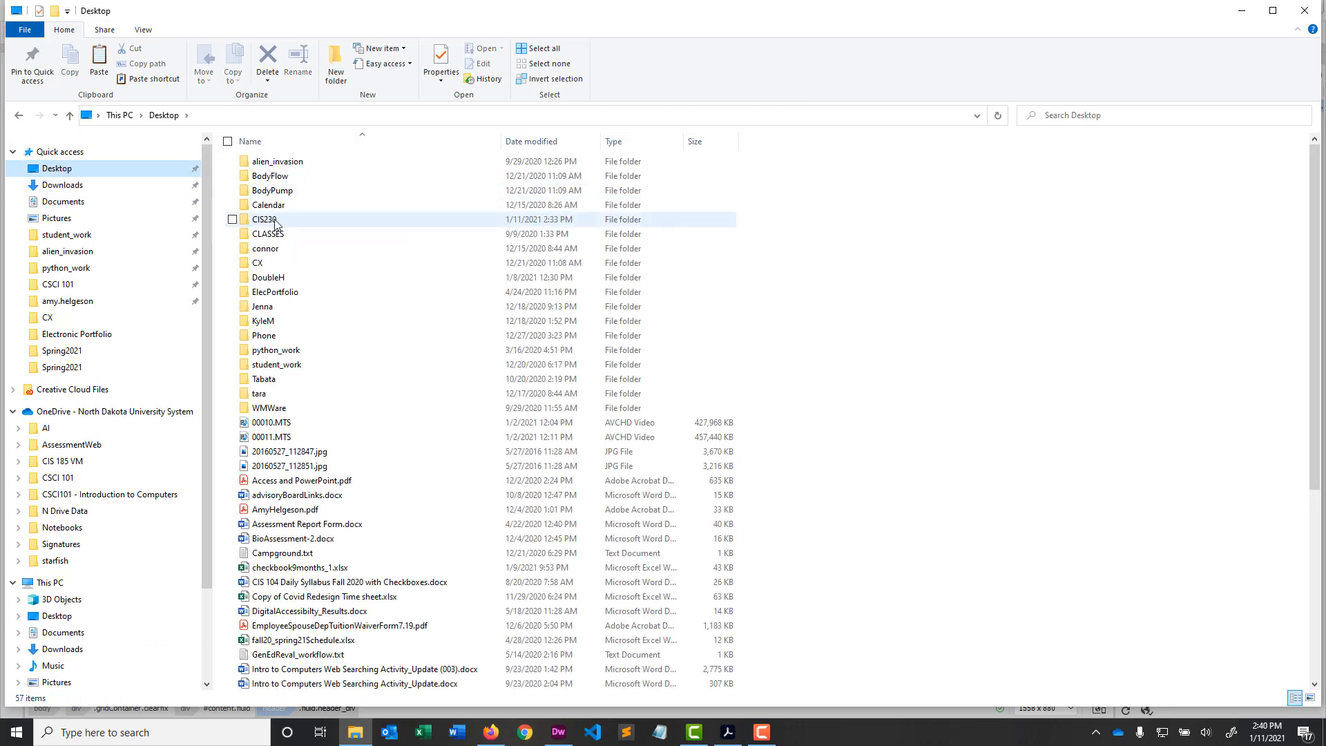
pyautogui.doubleClick(274, 220)
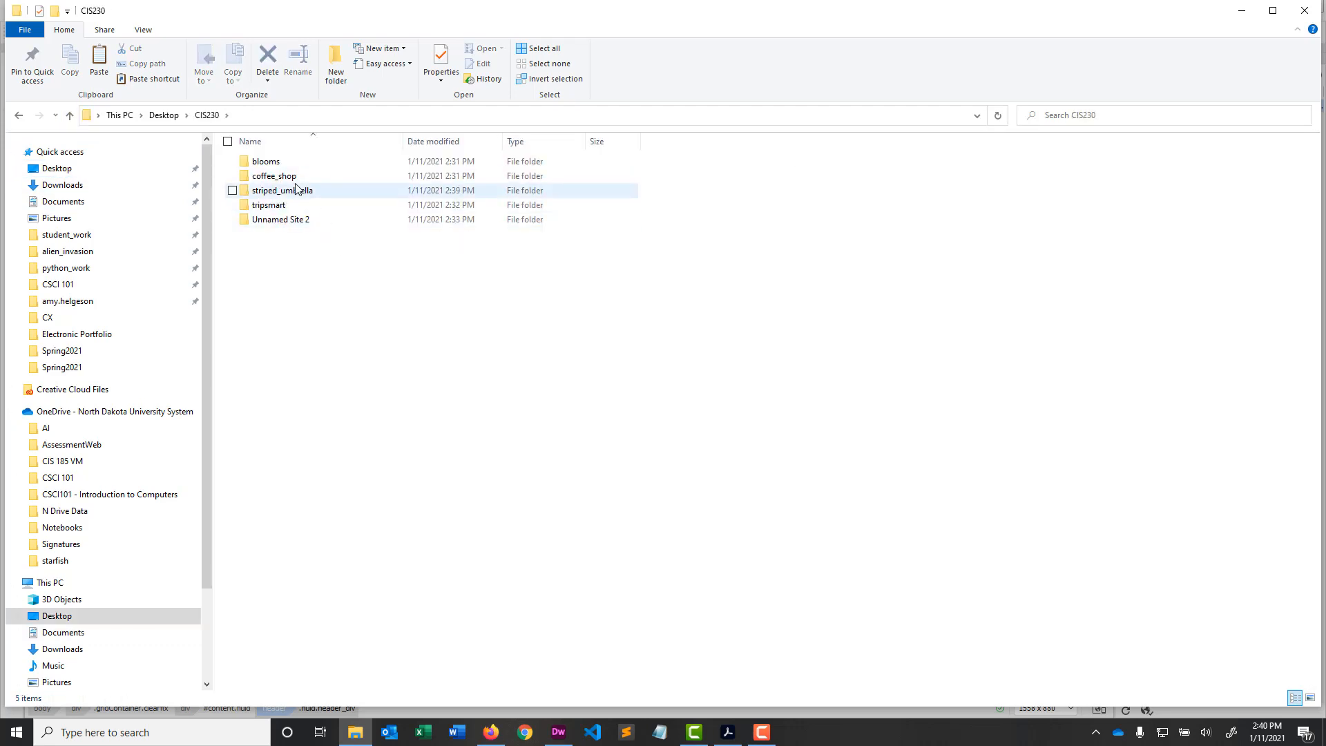
pyautogui.click(284, 191)
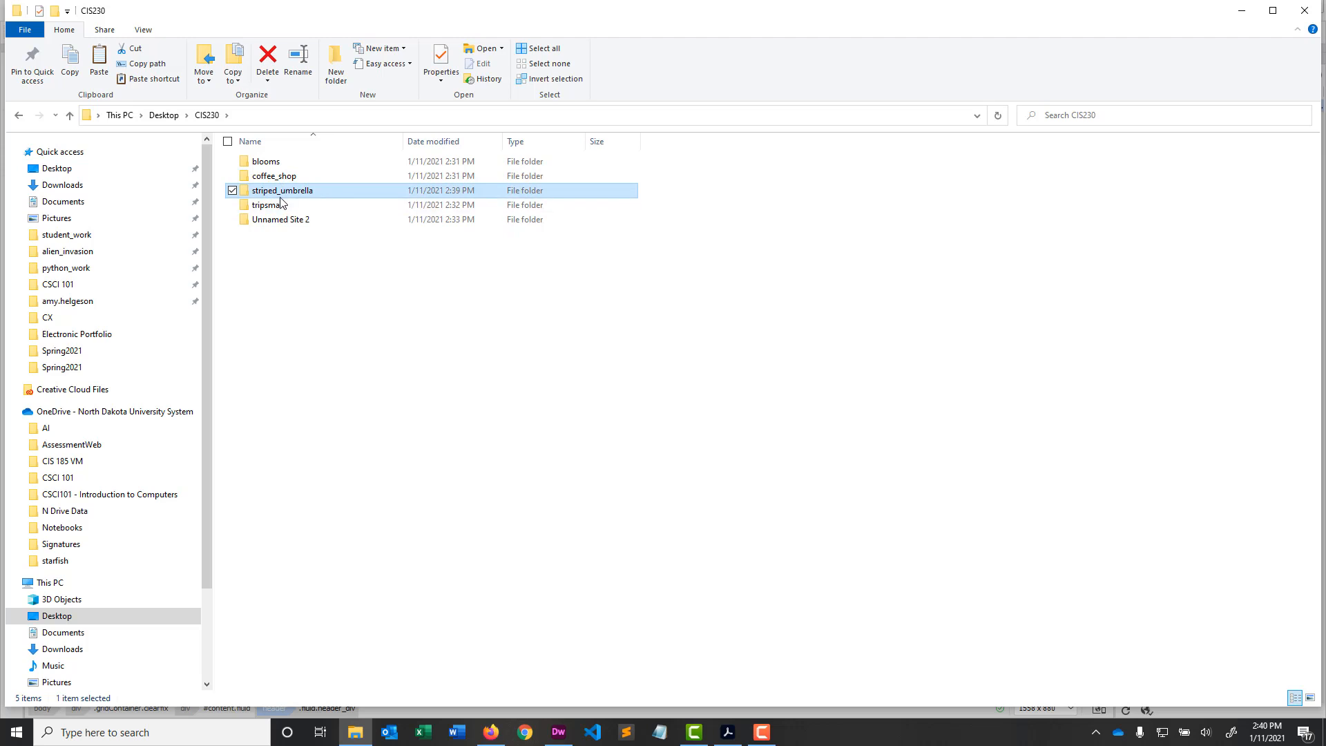
pyautogui.doubleClick(284, 193)
pyautogui.doubleClick(261, 164)
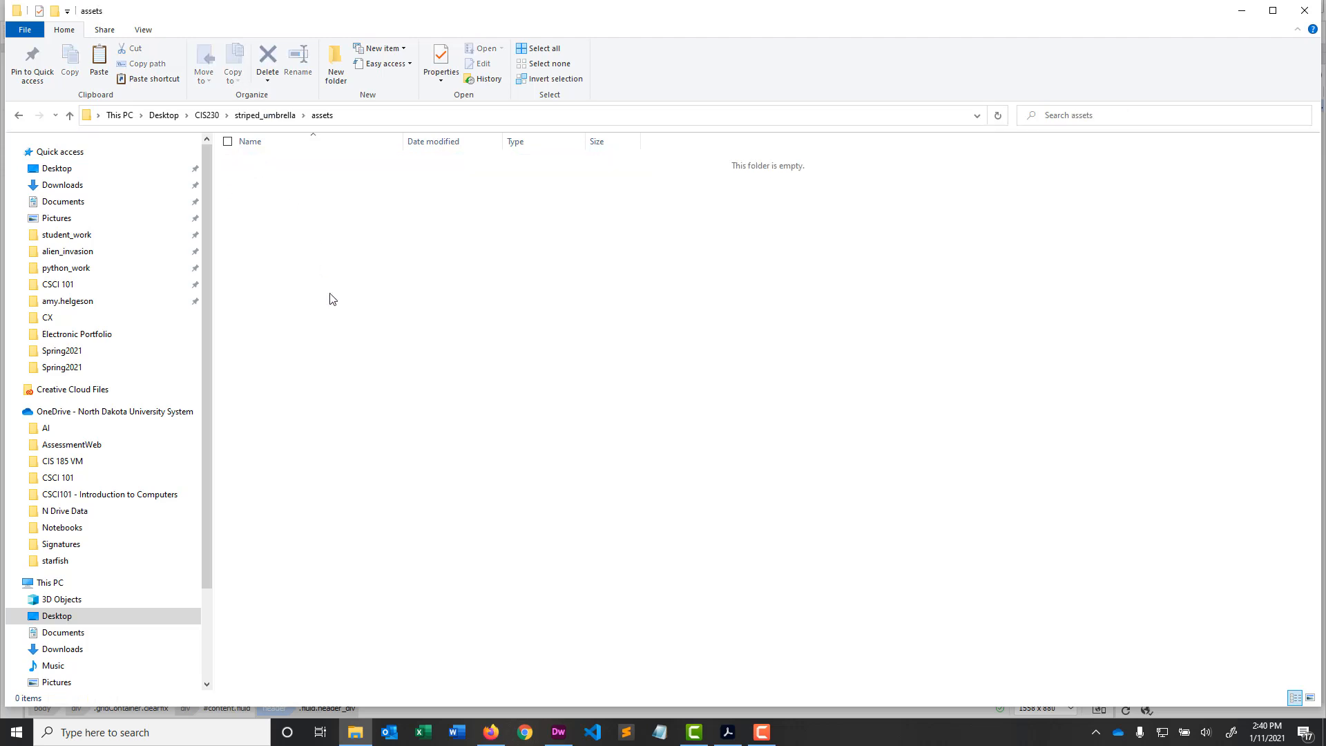
pyautogui.hotkey('ctrl', 'v')
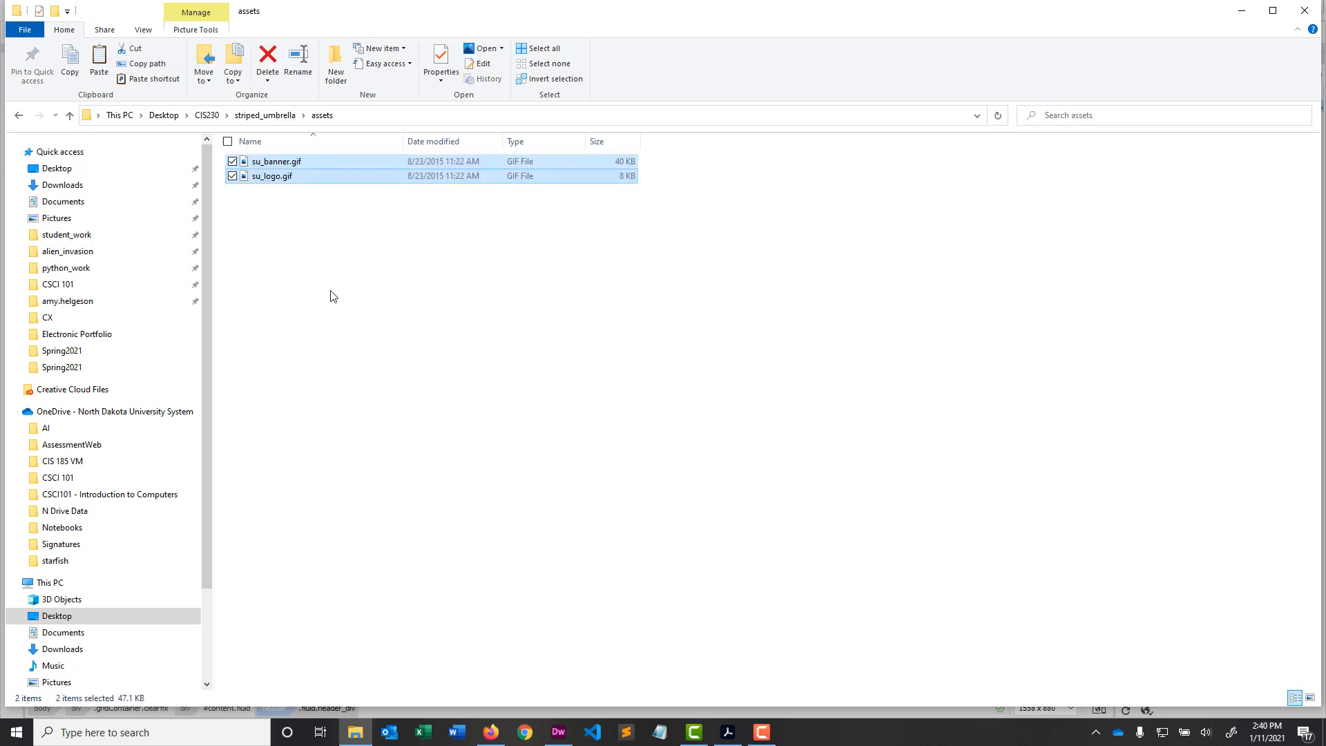
pyautogui.click(559, 732)
pyautogui.click(503, 188)
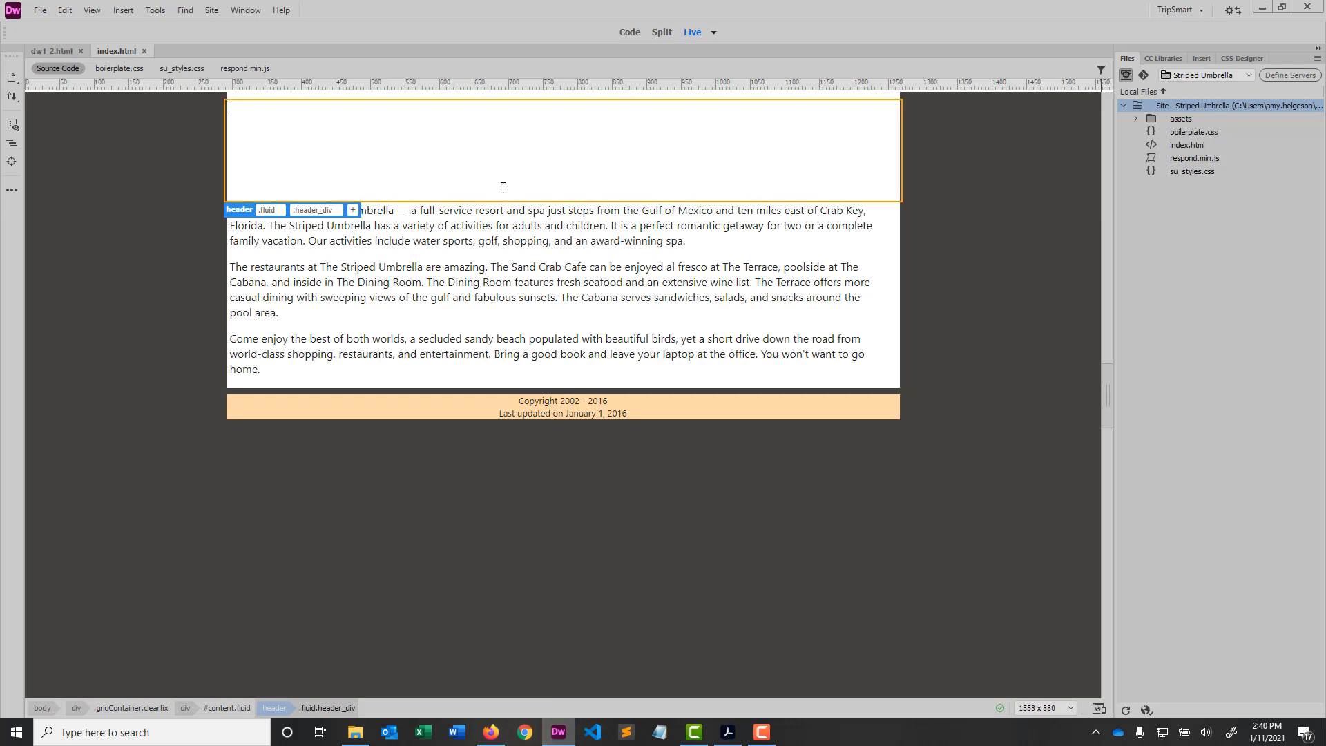
# - Expand the site's assets folder and refresh the index.html banner by switching to Design view and back to Live view
pyautogui.click(1137, 119)
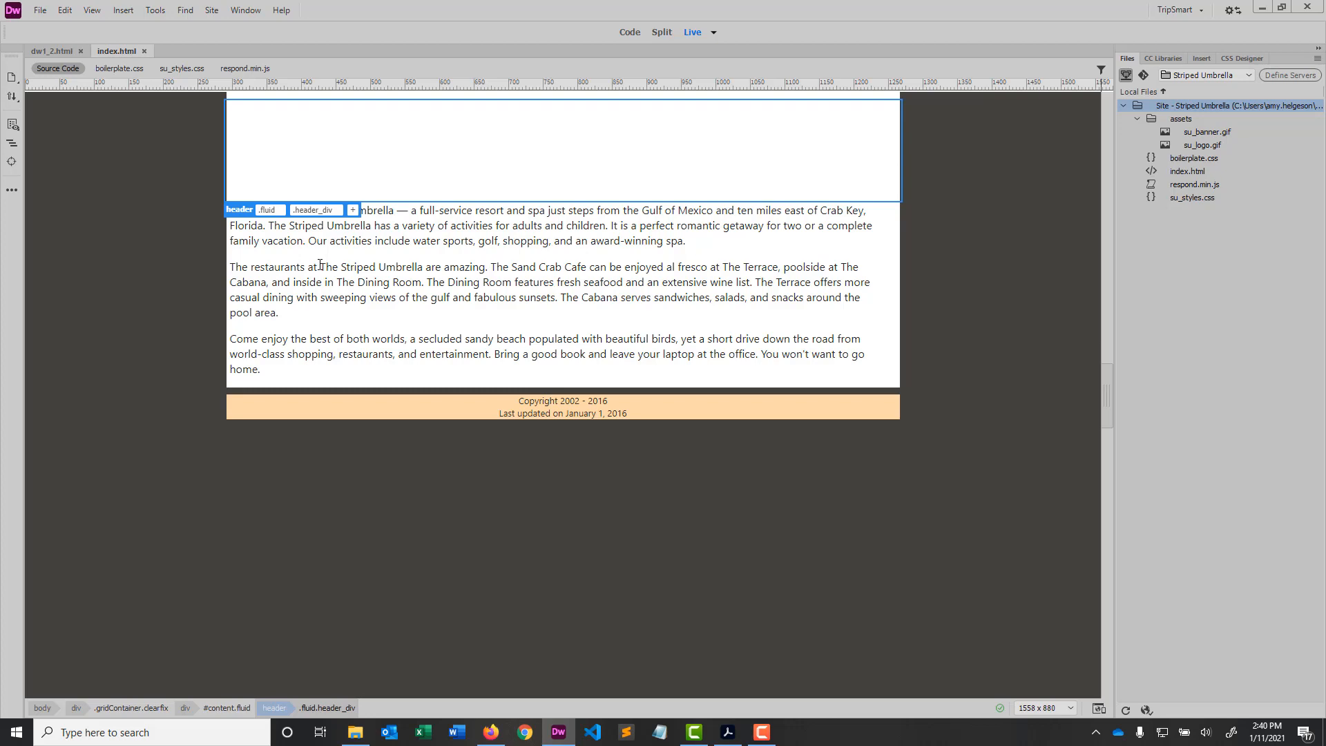
pyautogui.click(715, 32)
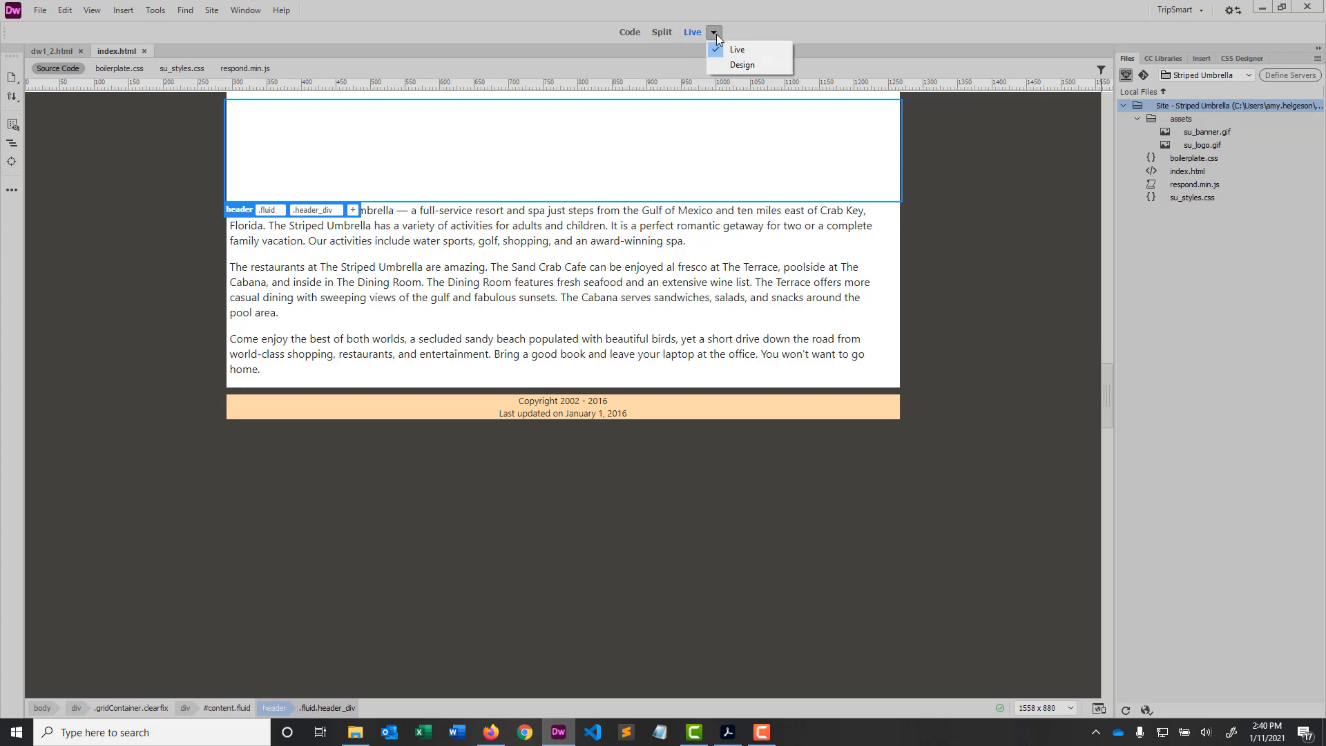
pyautogui.click(731, 62)
pyautogui.click(718, 32)
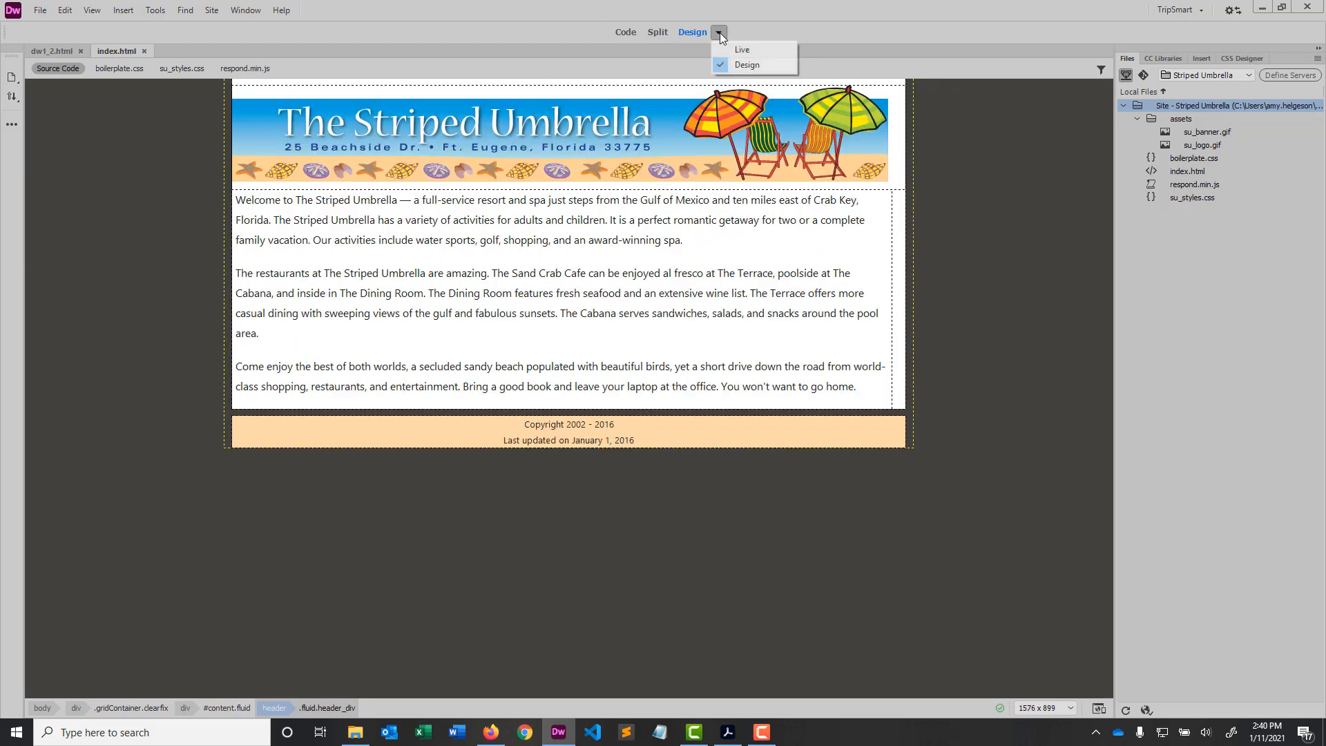
pyautogui.click(724, 45)
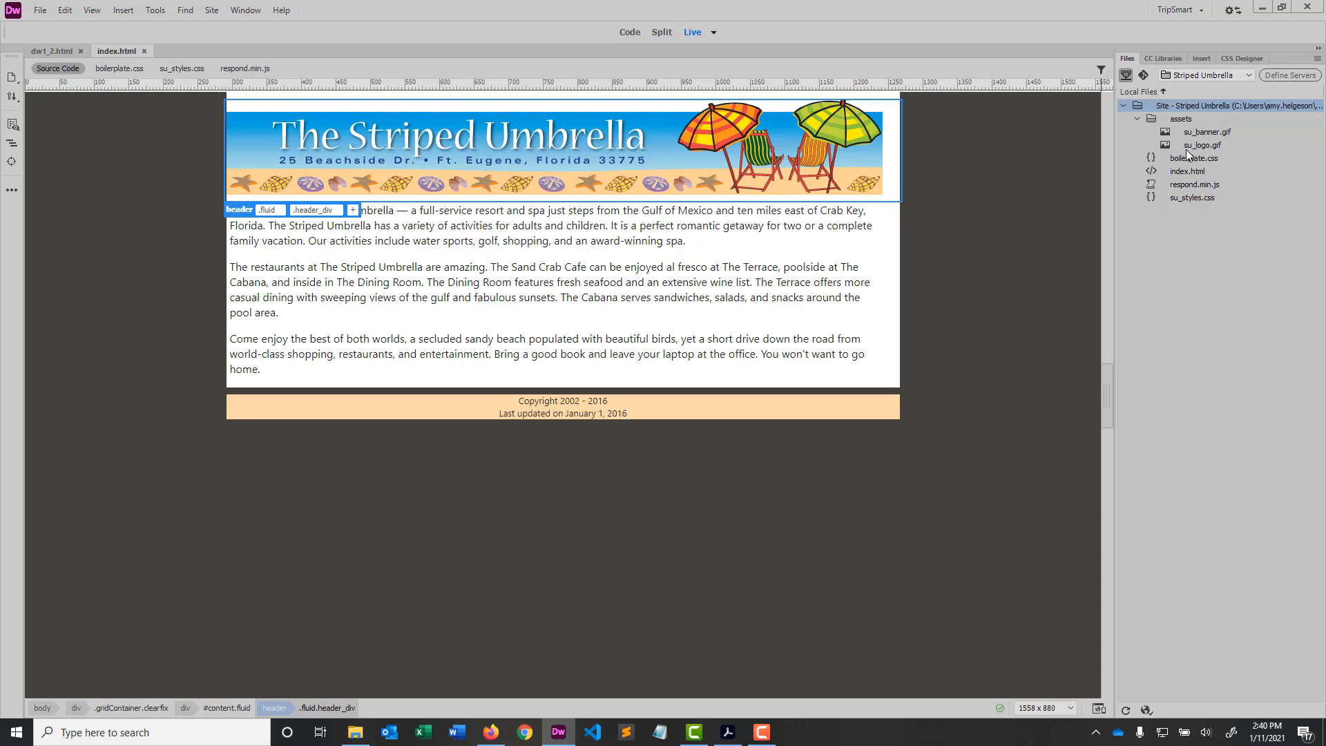
# - Create two new pages named about_us.html and spa.html in the root folder of the Striped Umbrella site
pyautogui.rightClick(1160, 107)
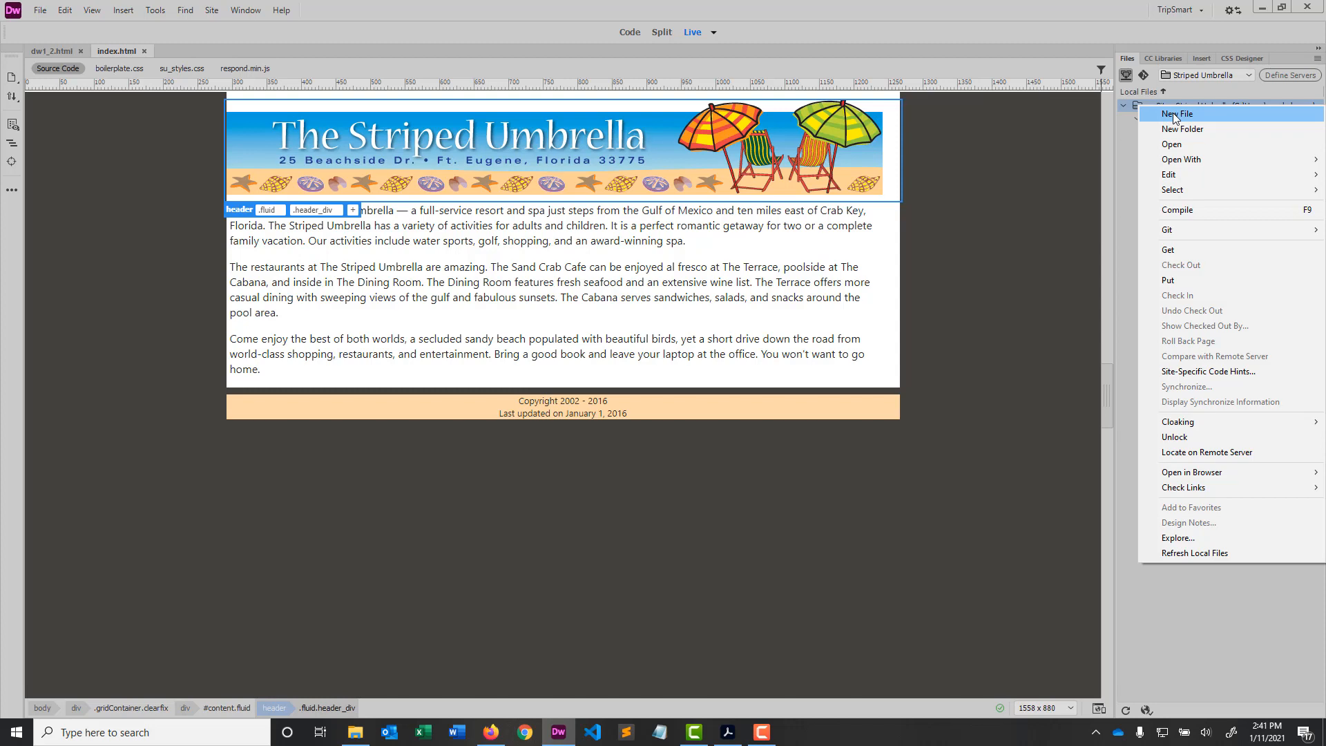
pyautogui.click(1176, 114)
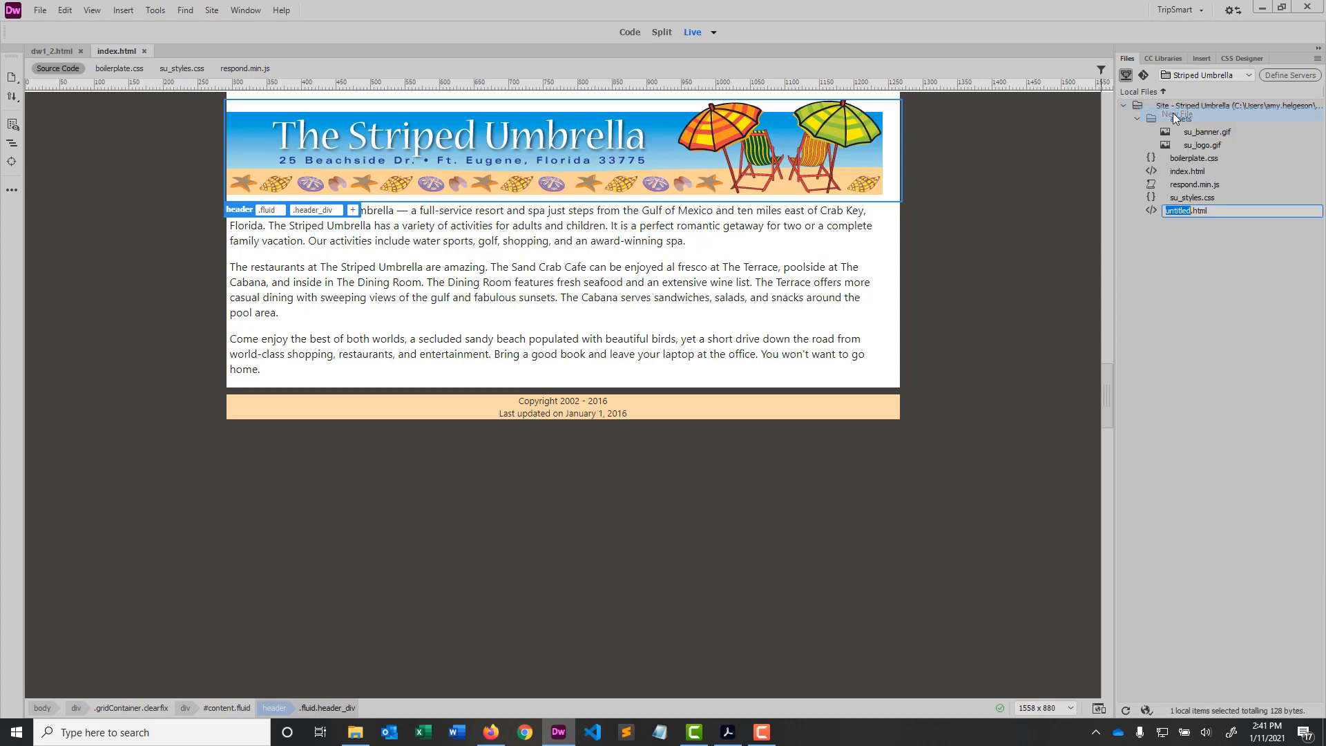
pyautogui.write('about_us')
pyautogui.press('Return')
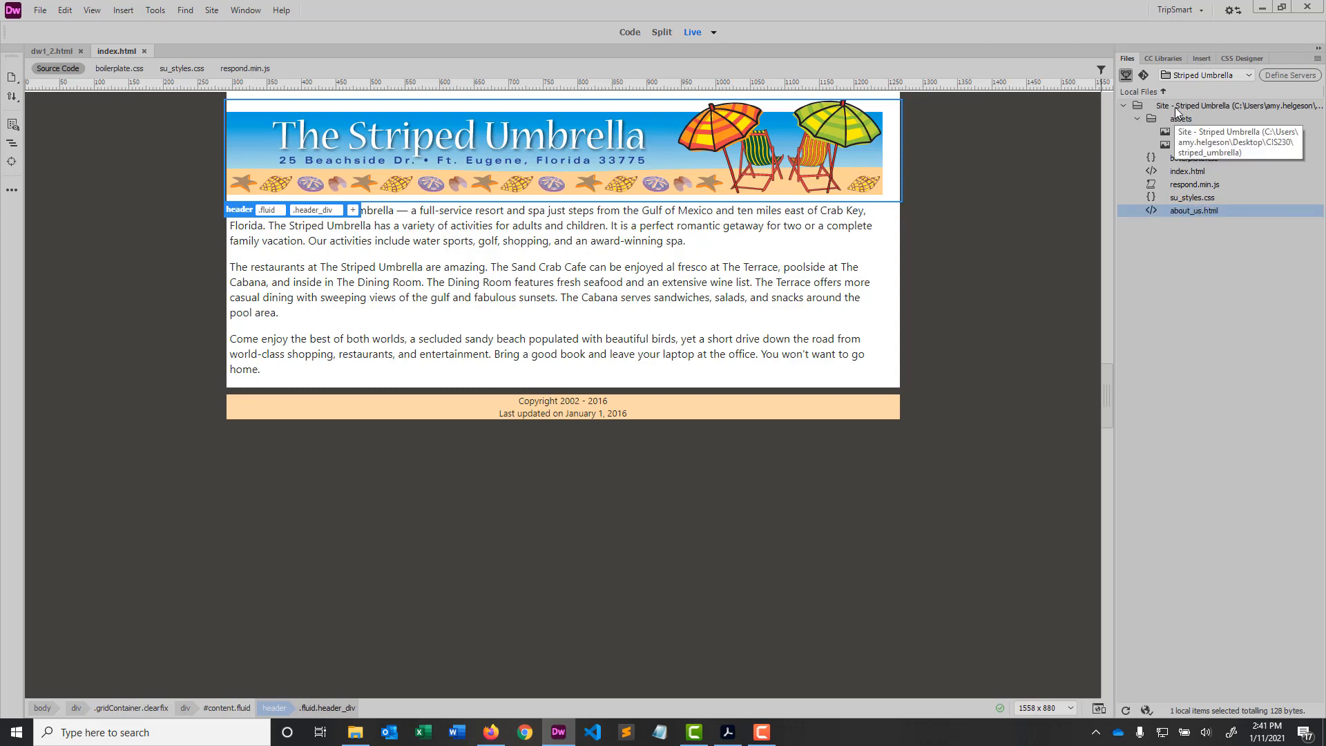
pyautogui.rightClick(1177, 108)
pyautogui.click(1191, 117)
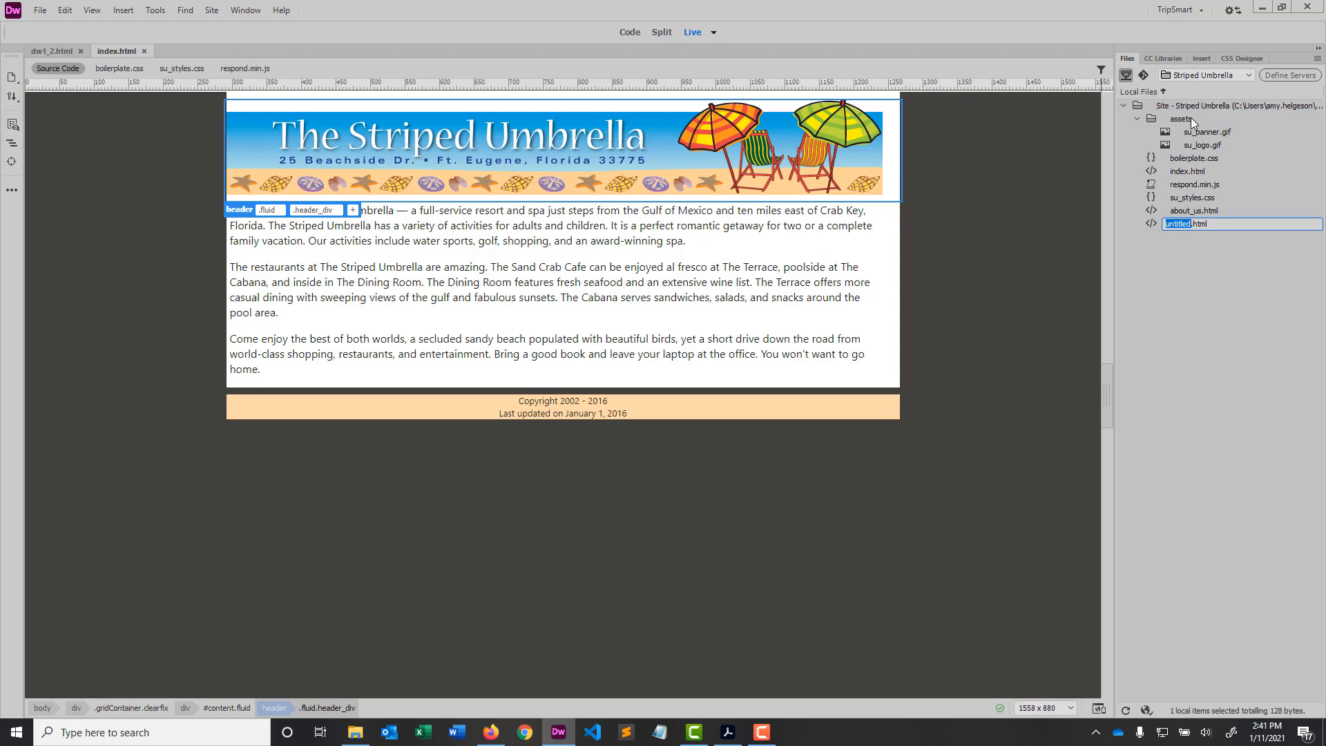
pyautogui.write('spa')
pyautogui.press('Return')
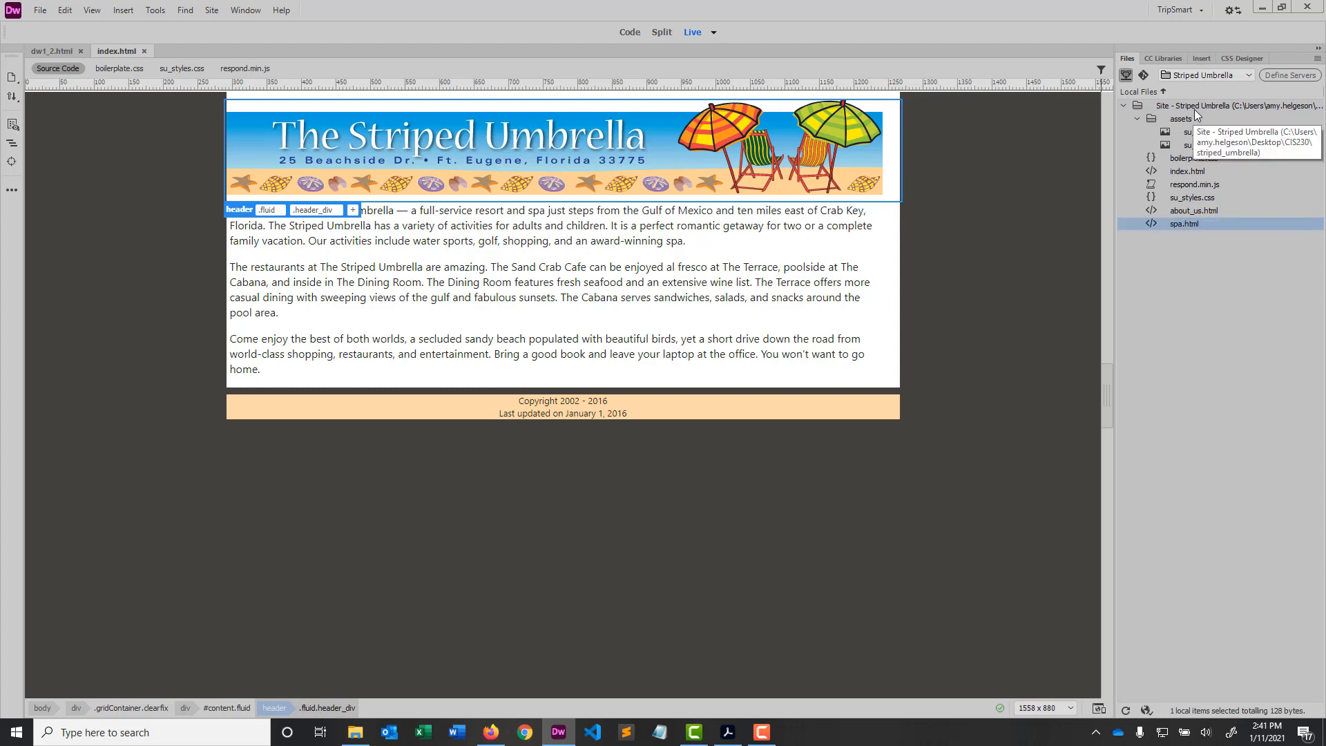
# - Add new files cafe.html and activities.html to the Striped Umbrella site root
pyautogui.rightClick(1197, 114)
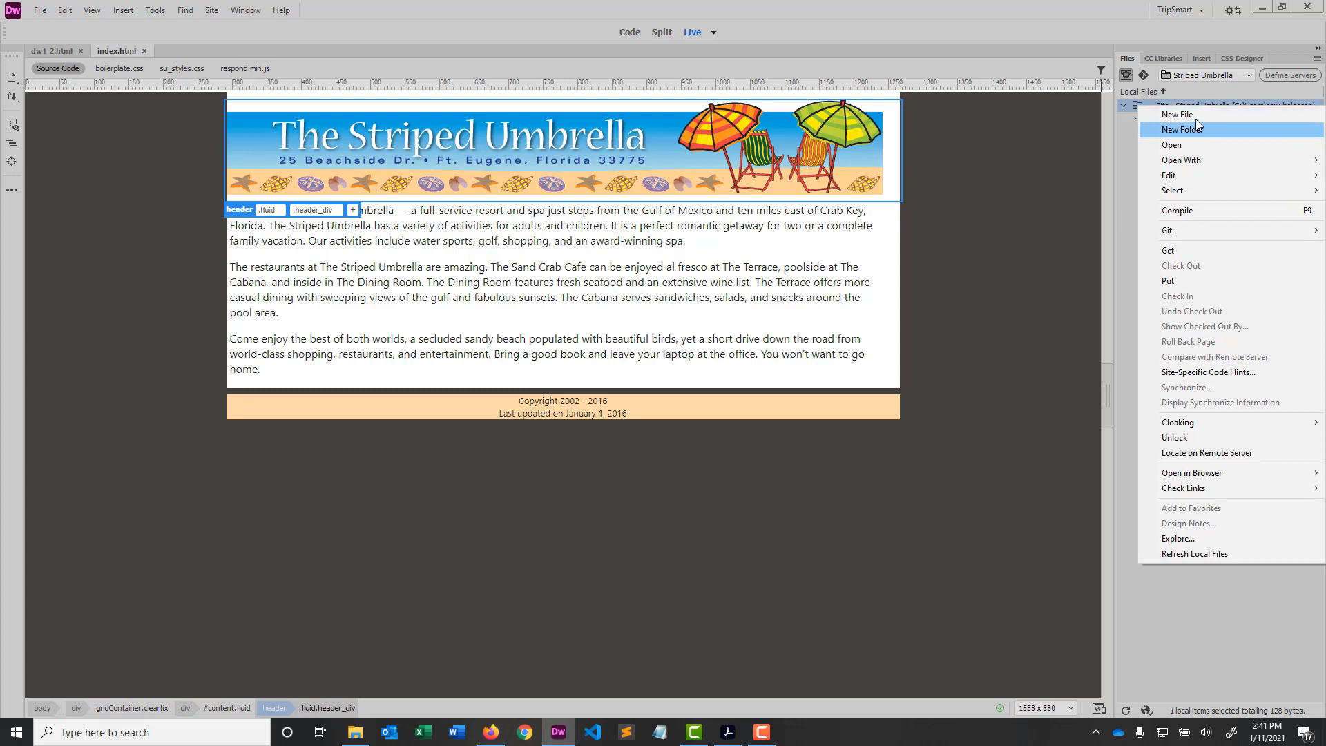
pyautogui.click(1193, 114)
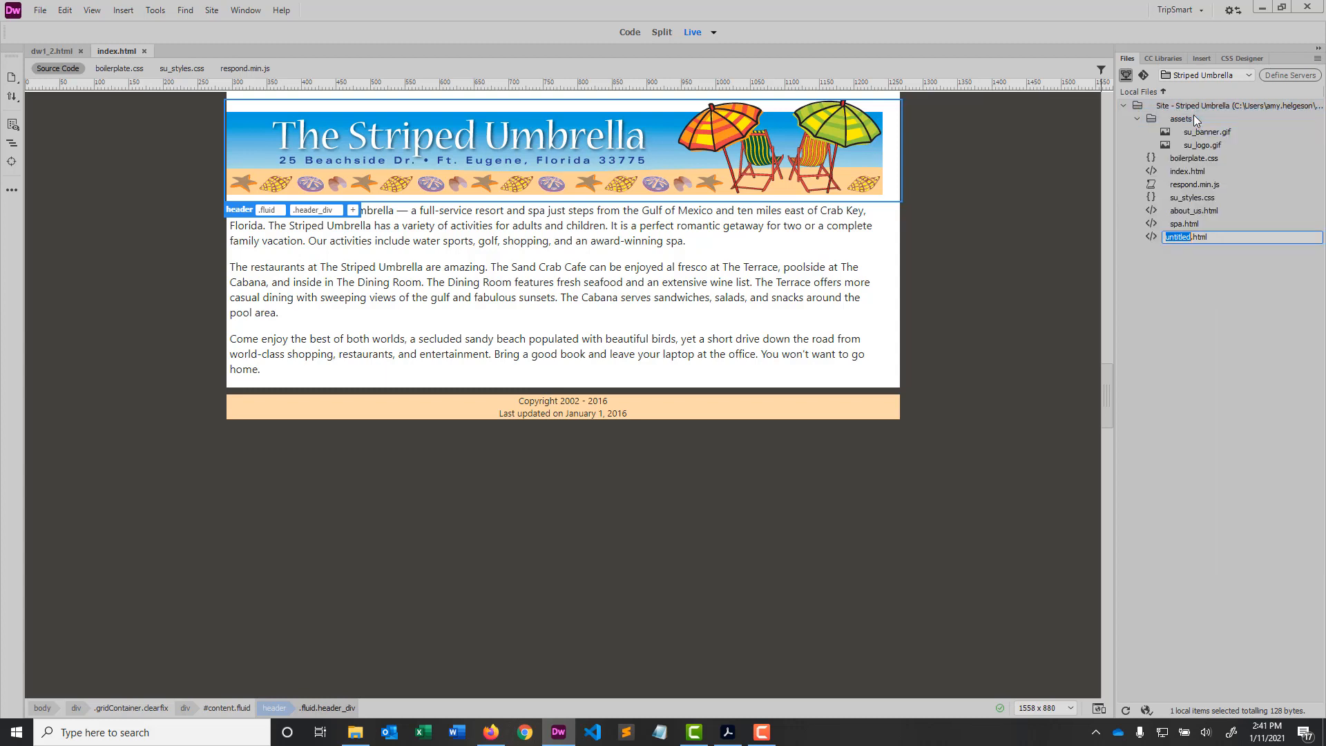
pyautogui.write('cafe')
pyautogui.press('Return')
pyautogui.rightClick(1195, 115)
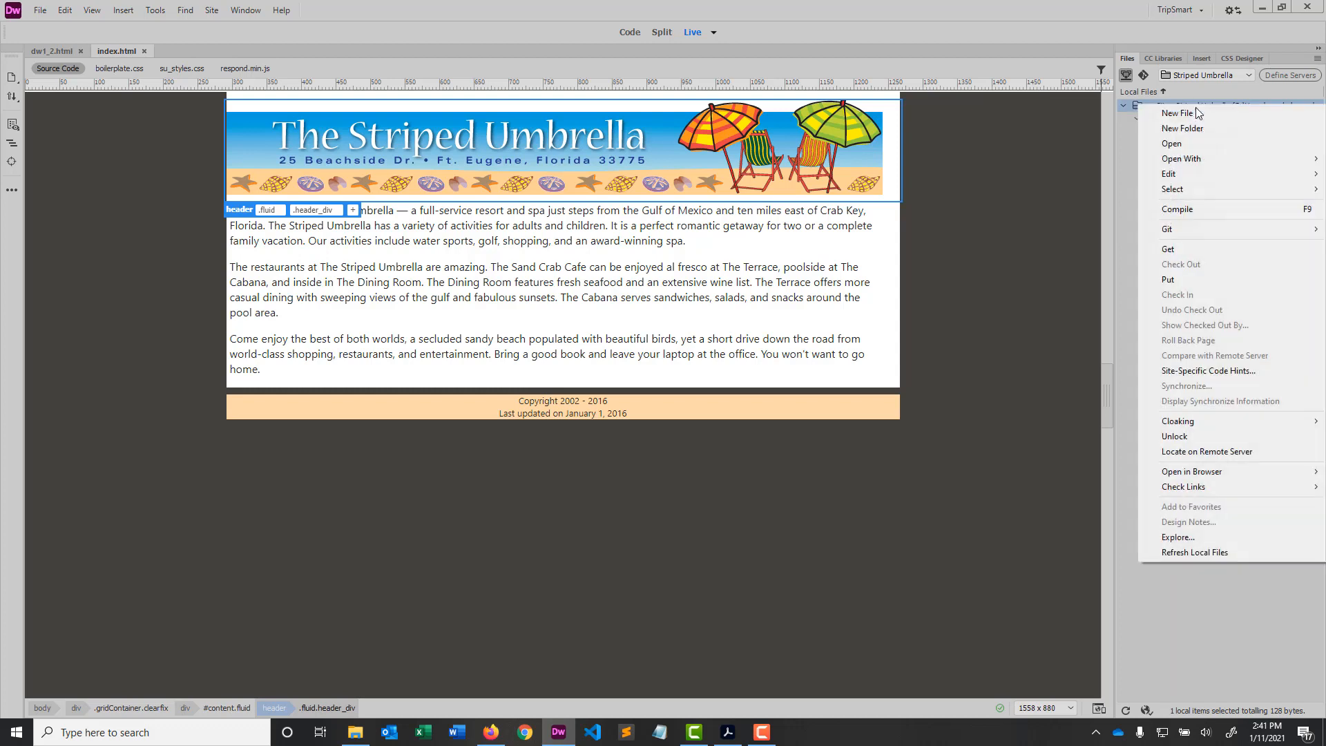
pyautogui.click(1198, 113)
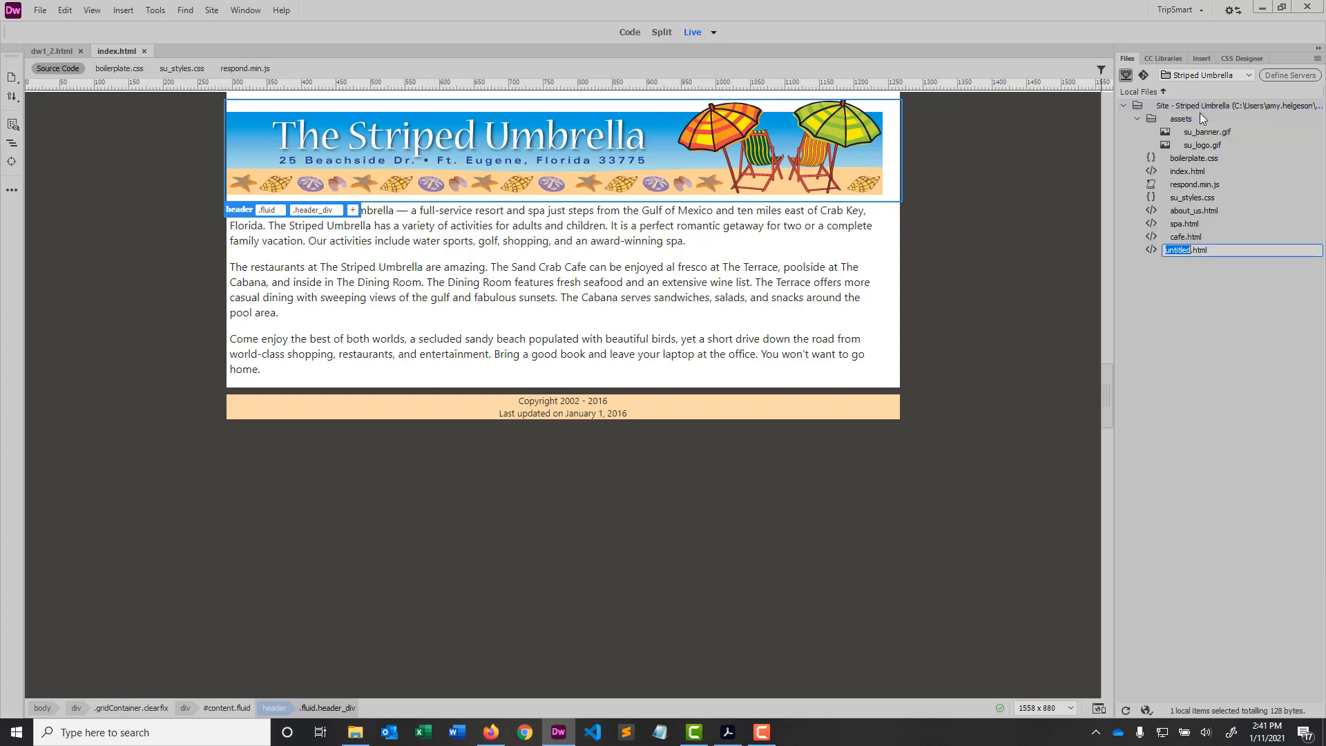
pyautogui.write('activities')
pyautogui.press('Return')
# - Add new files cruises.html and fishing.html to the Striped Umbrella site root
pyautogui.rightClick(1200, 113)
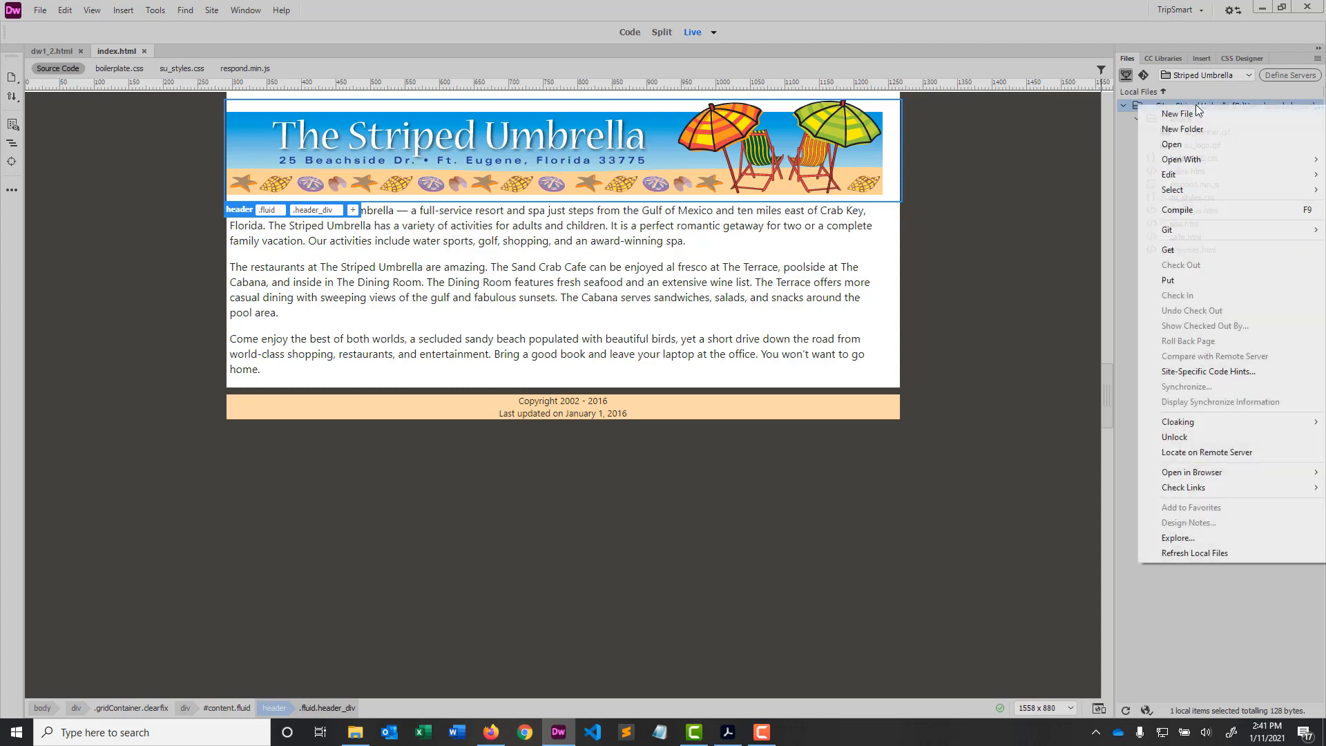
pyautogui.click(1199, 113)
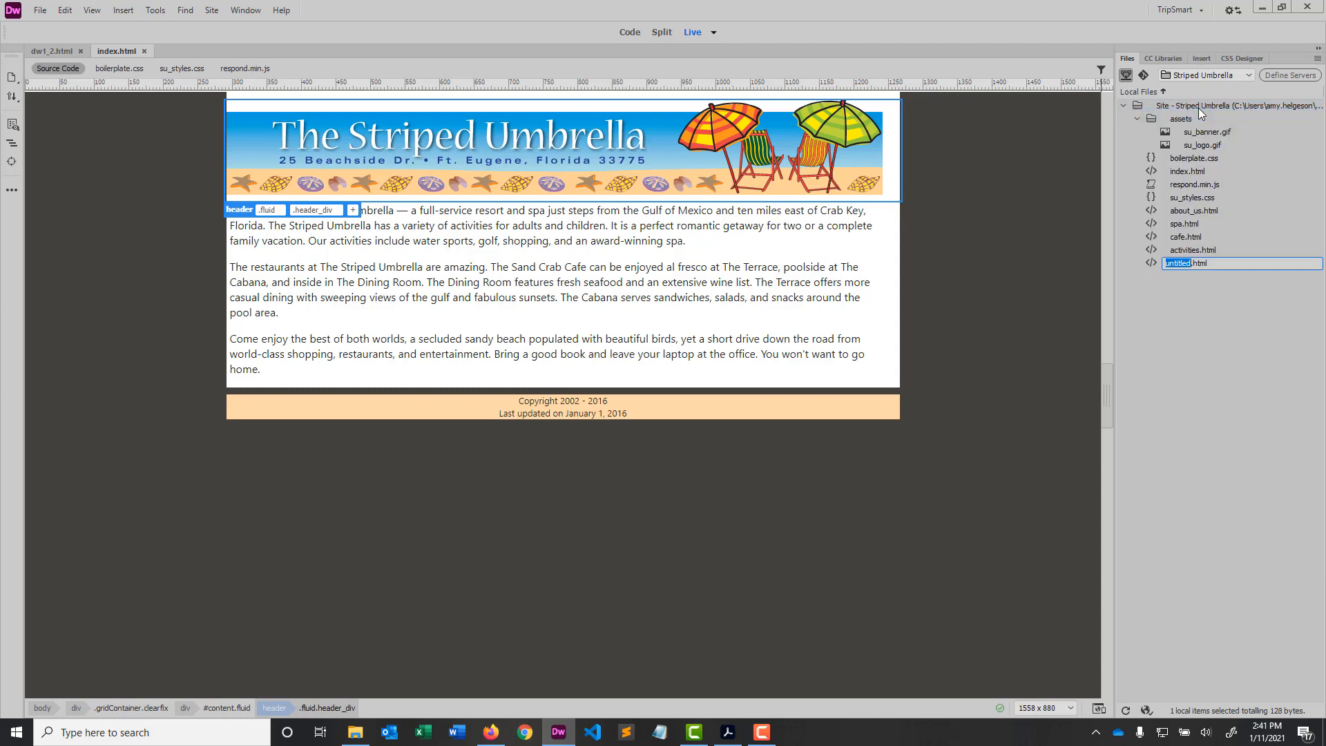
pyautogui.write('cruises')
pyautogui.press('Return')
pyautogui.rightClick(1200, 112)
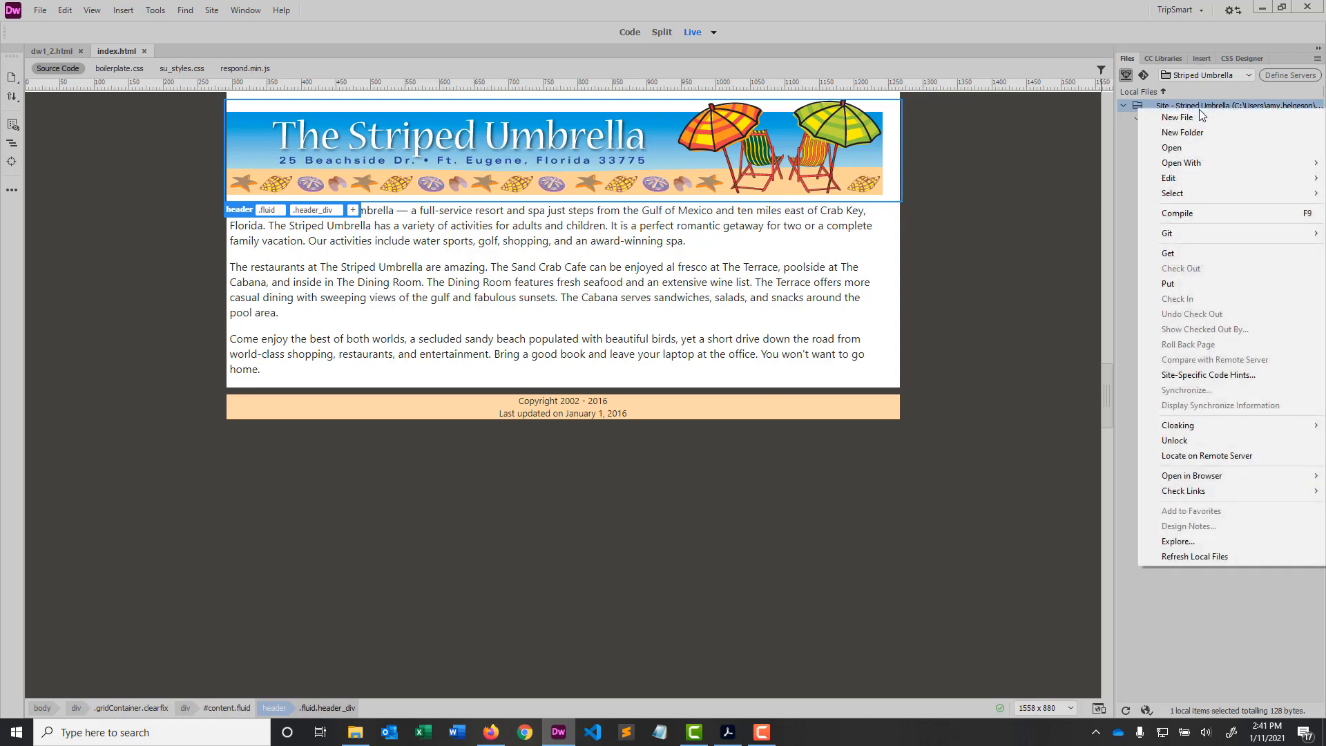
pyautogui.click(1199, 109)
pyautogui.write('fishing.html')
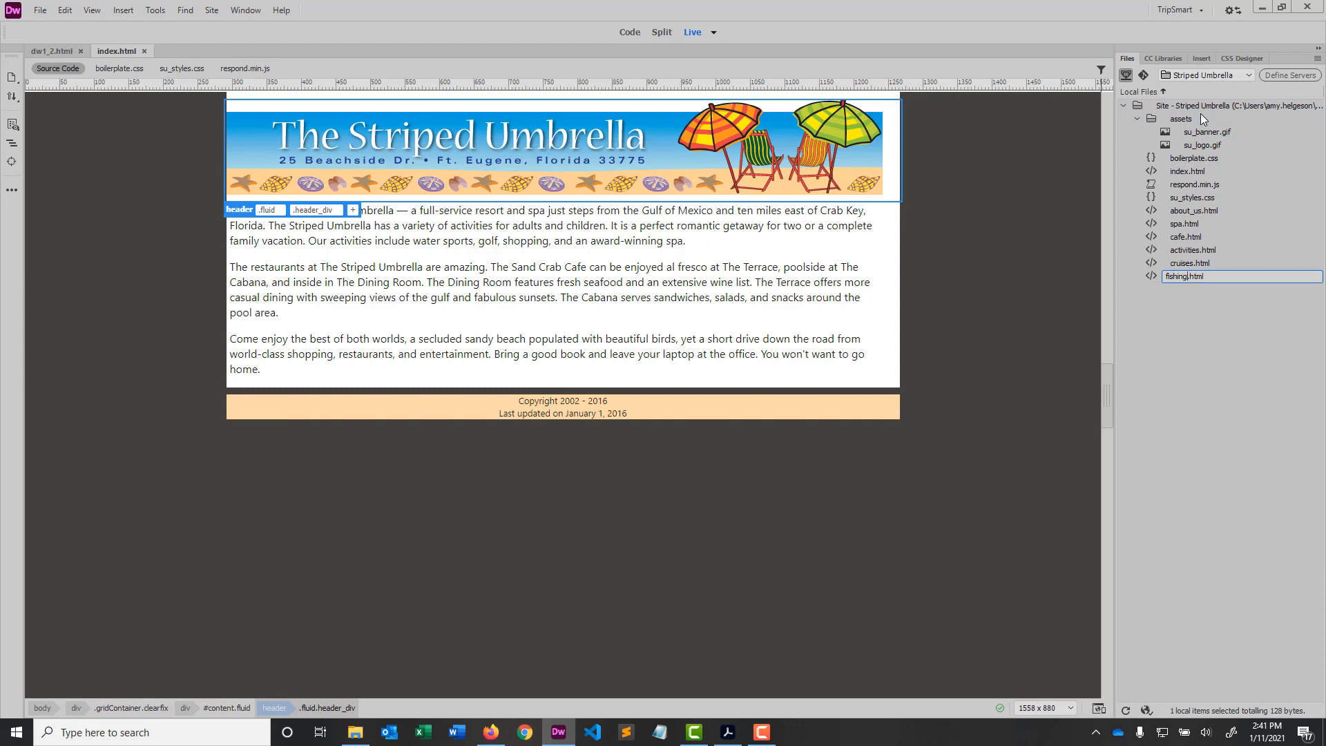
pyautogui.press('Return')
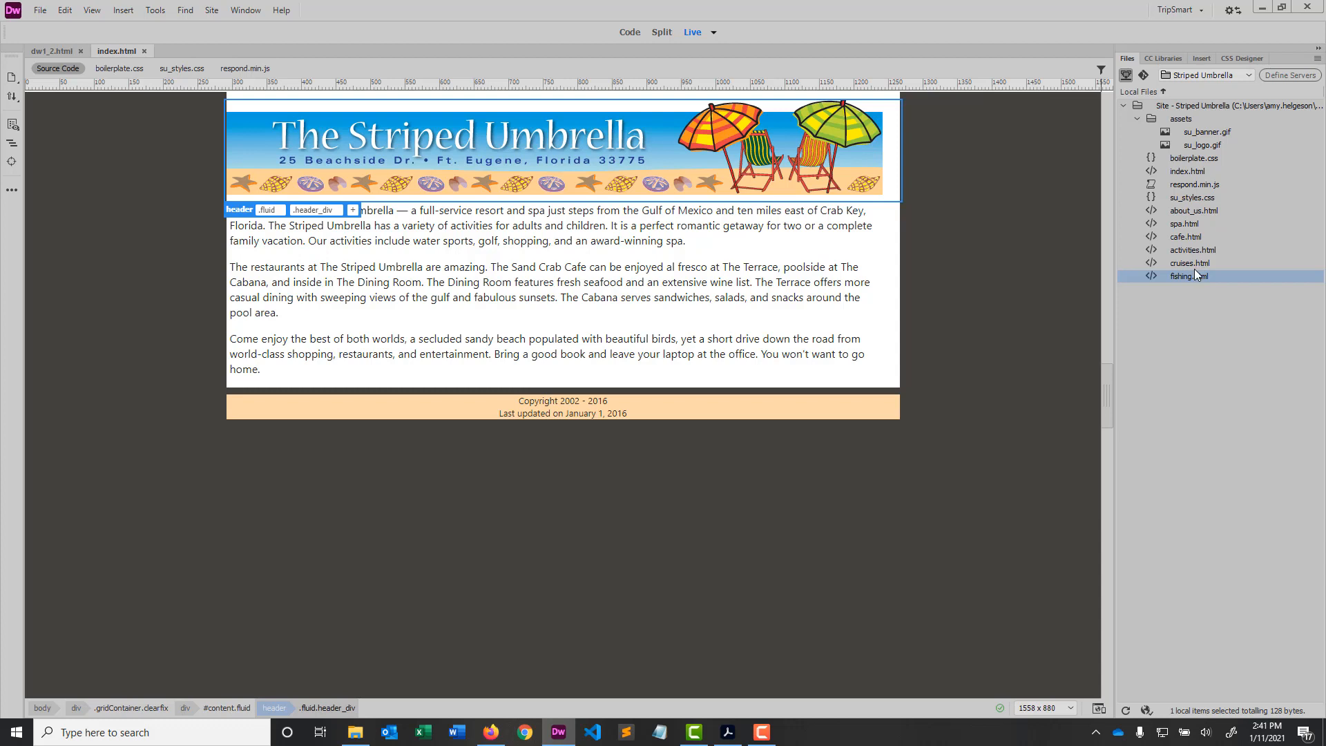
# - Refresh the site's local file list, then reverse its sort order and restore ascending order
pyautogui.click(1128, 710)
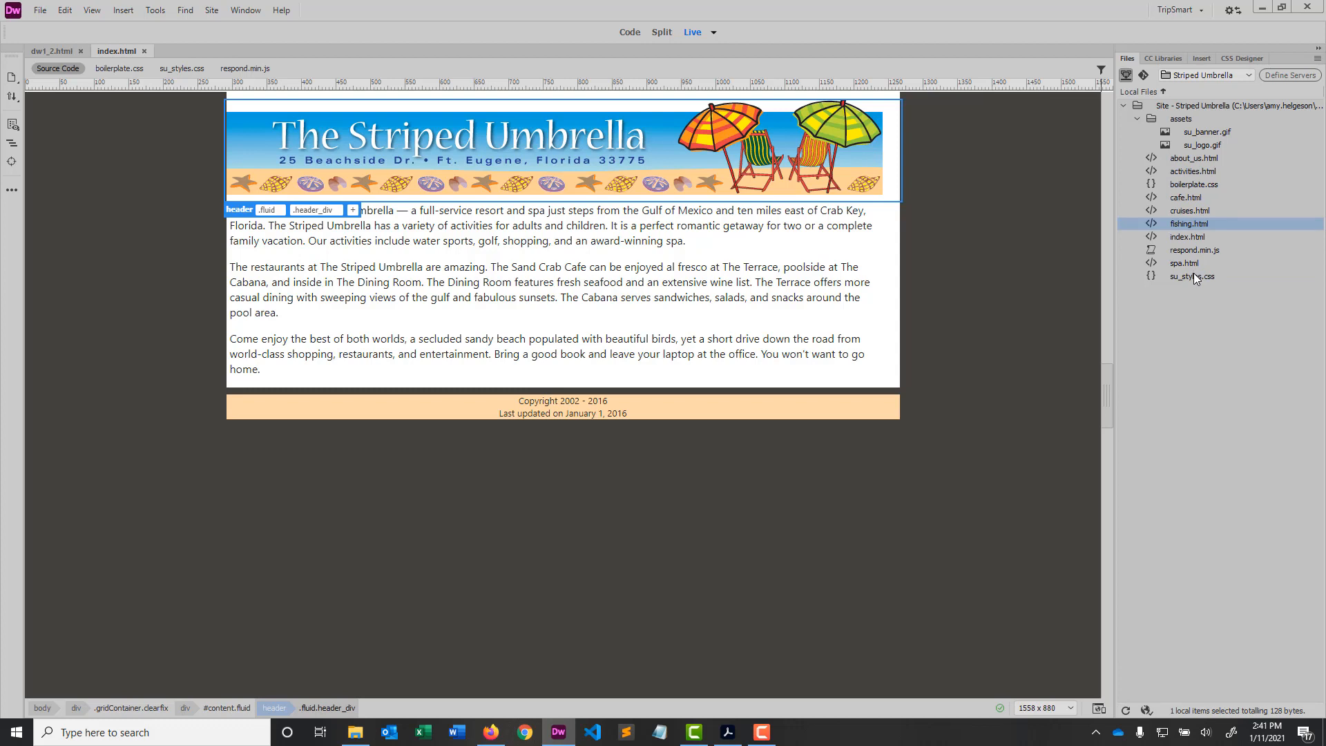
pyautogui.click(1188, 107)
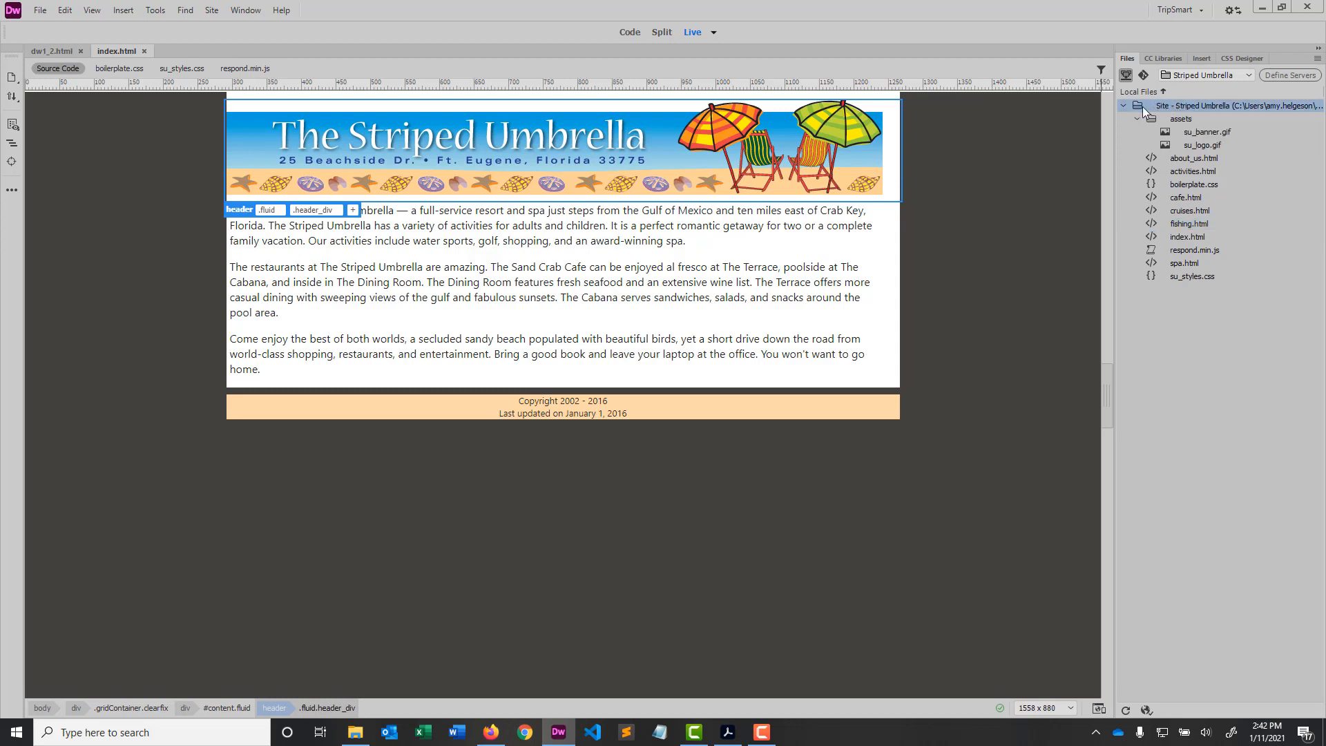
pyautogui.click(1163, 90)
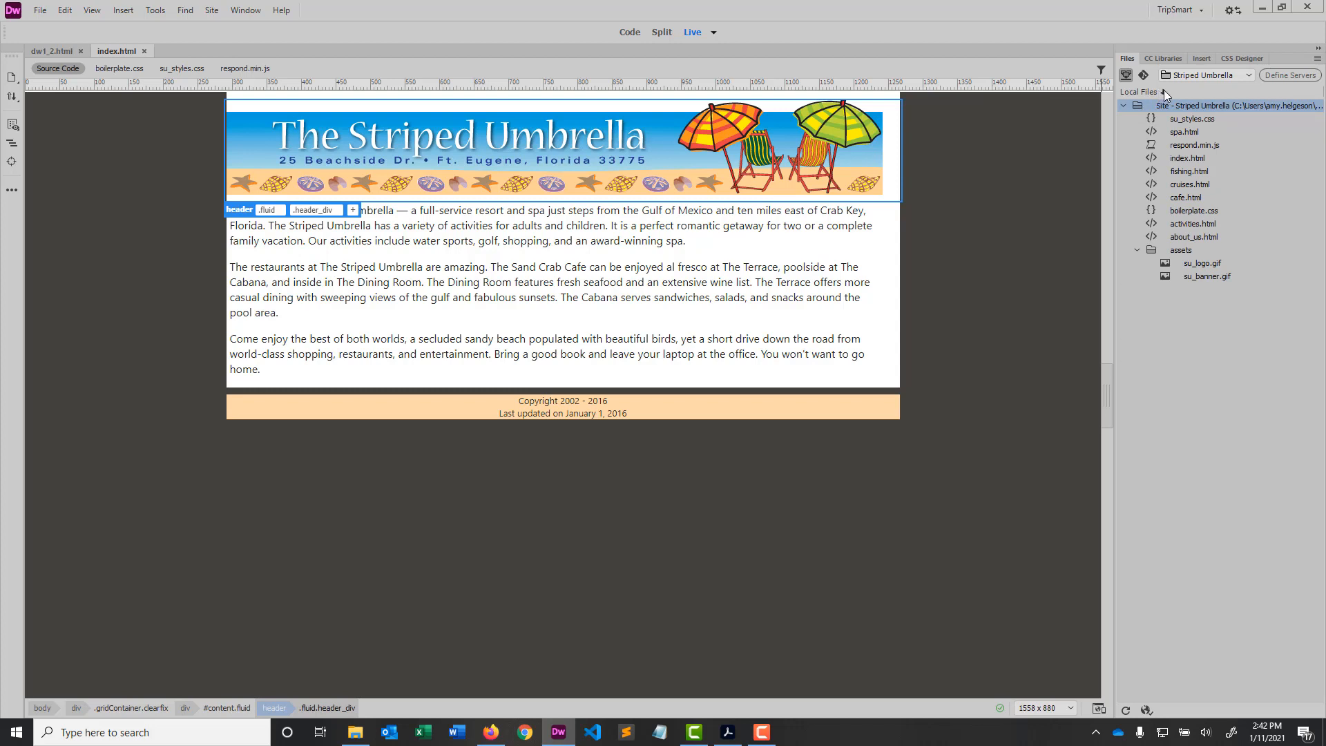
pyautogui.click(1164, 92)
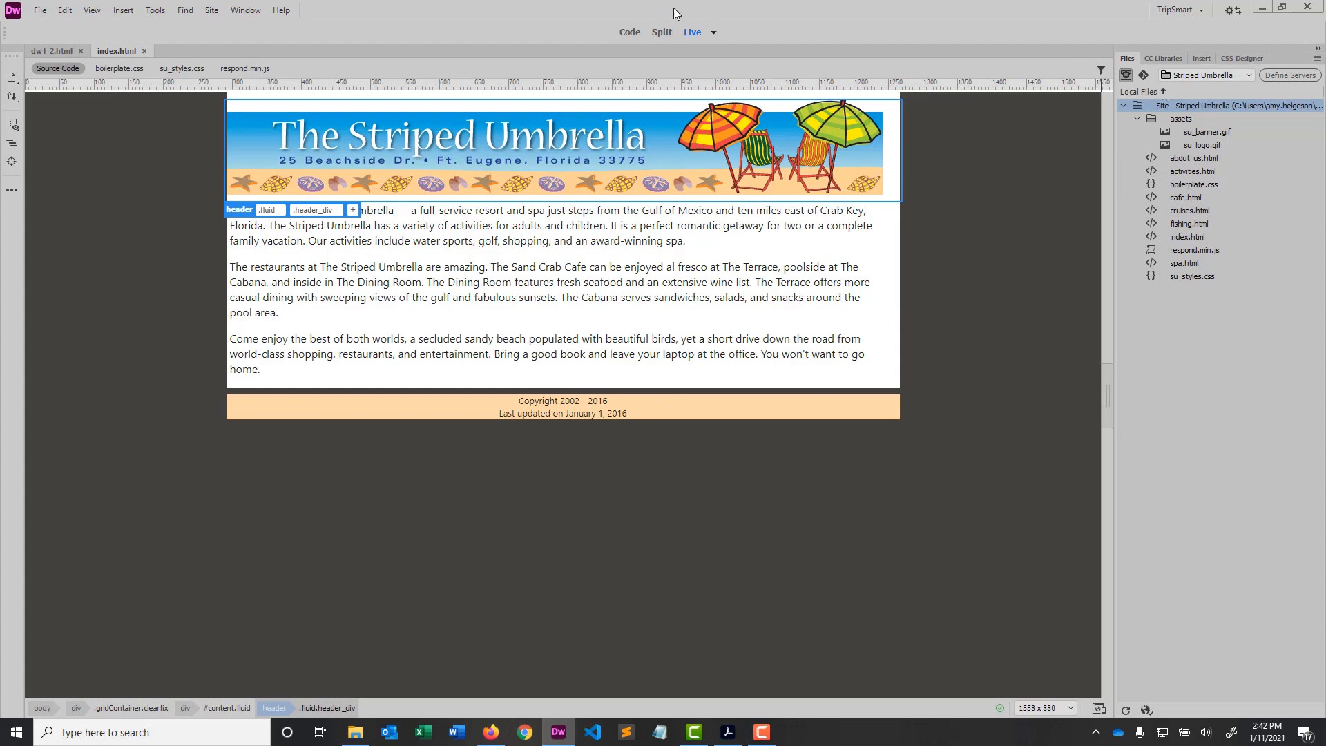
pyautogui.click(212, 11)
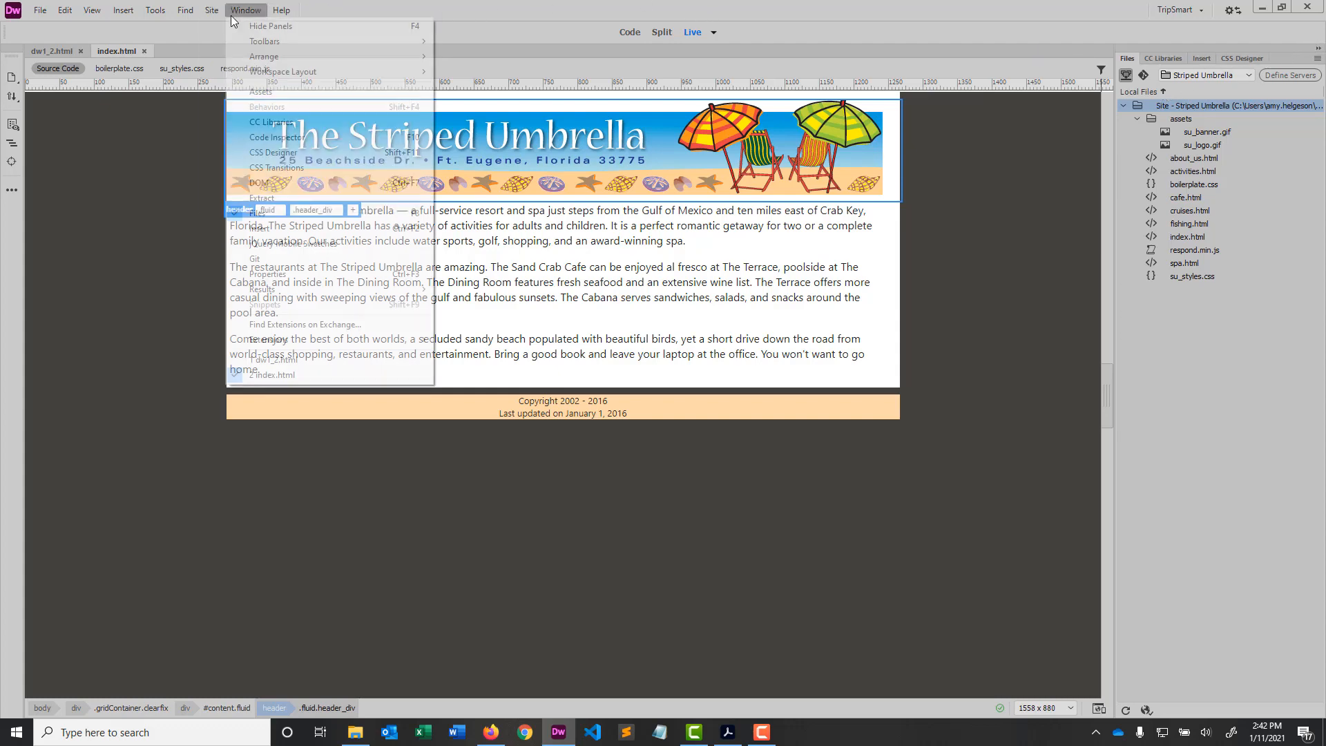
pyautogui.click(321, 7)
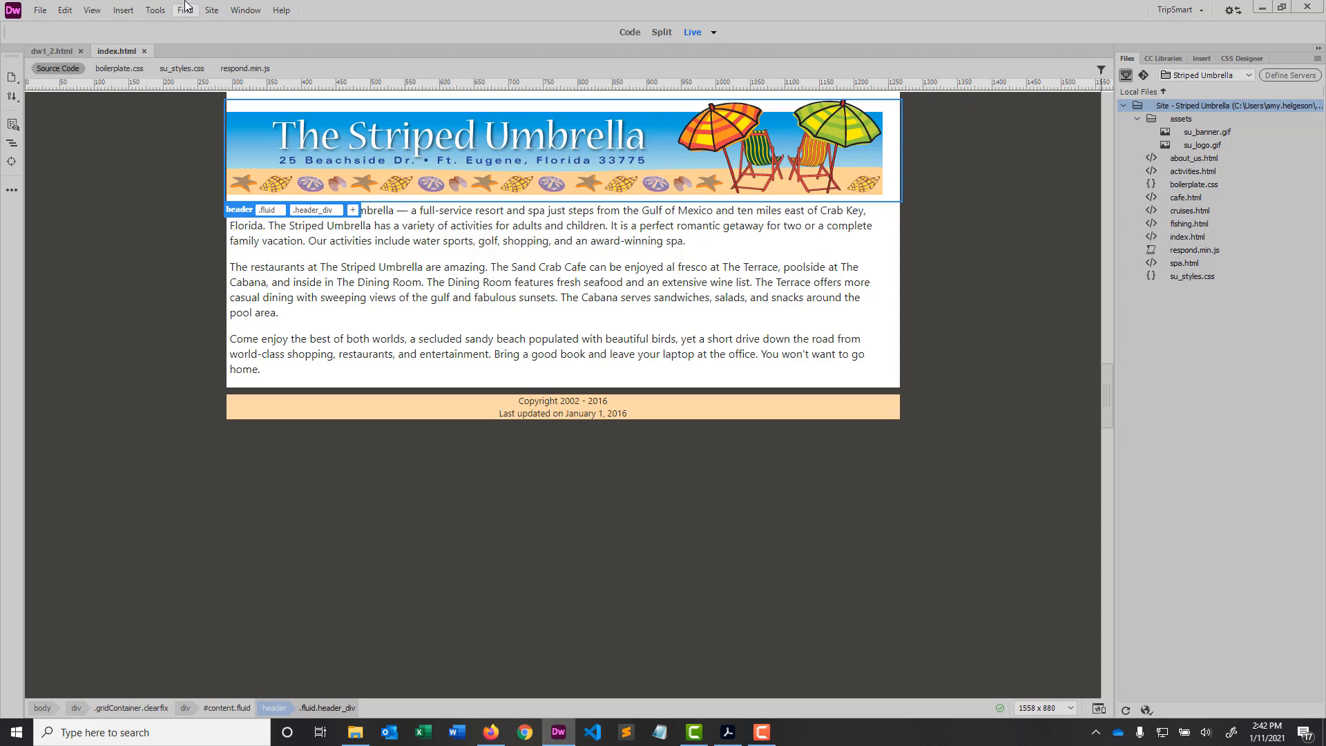
# - Close index.html and dw1_2.html, and switch the active site to Blooms & Bulbs
pyautogui.click(144, 51)
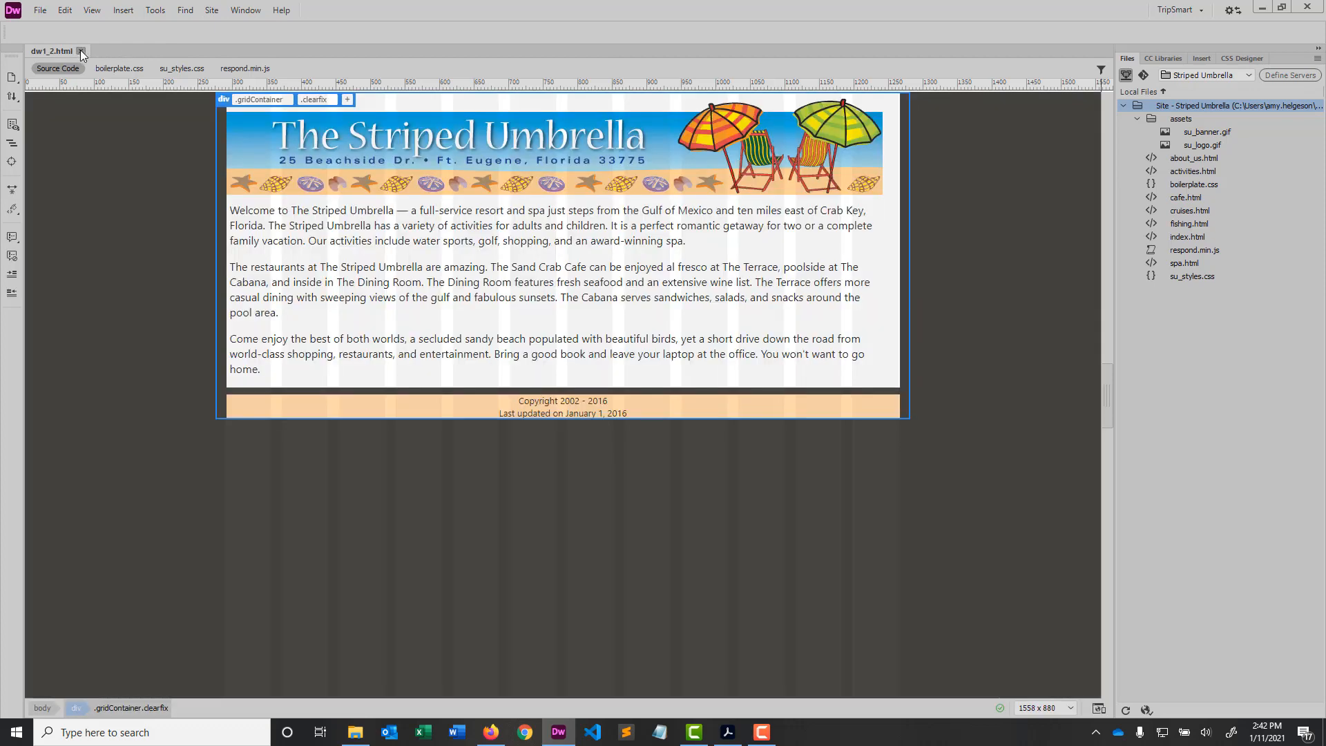
pyautogui.click(80, 51)
pyautogui.click(1184, 76)
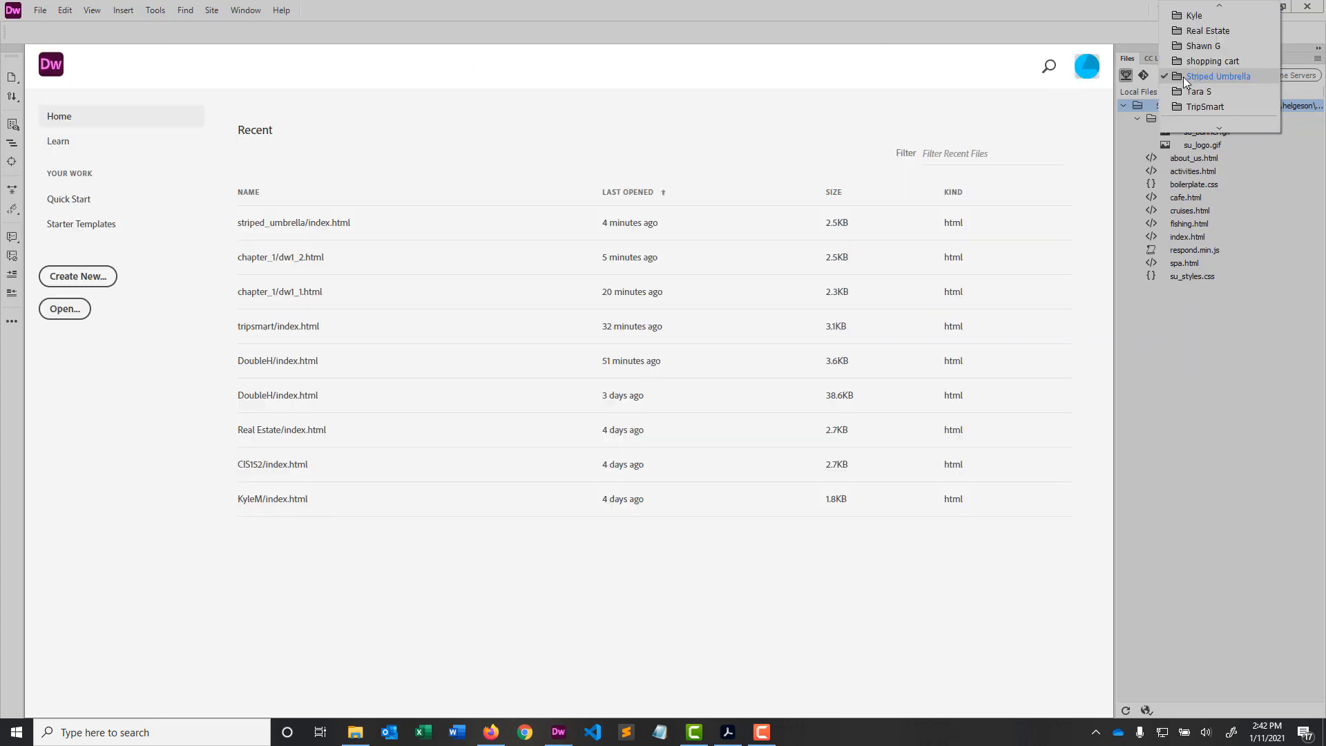
pyautogui.scroll(5, 1213, 51)
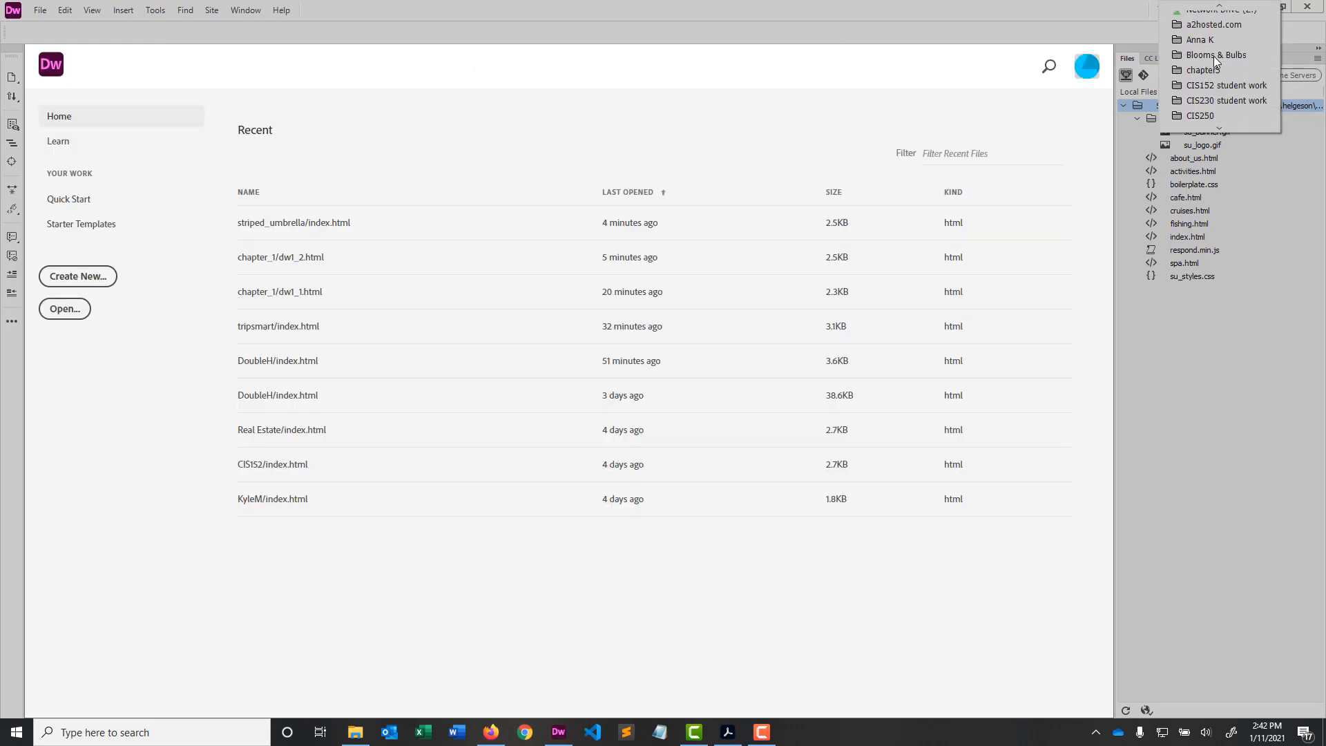
pyautogui.scroll(-3, 1213, 57)
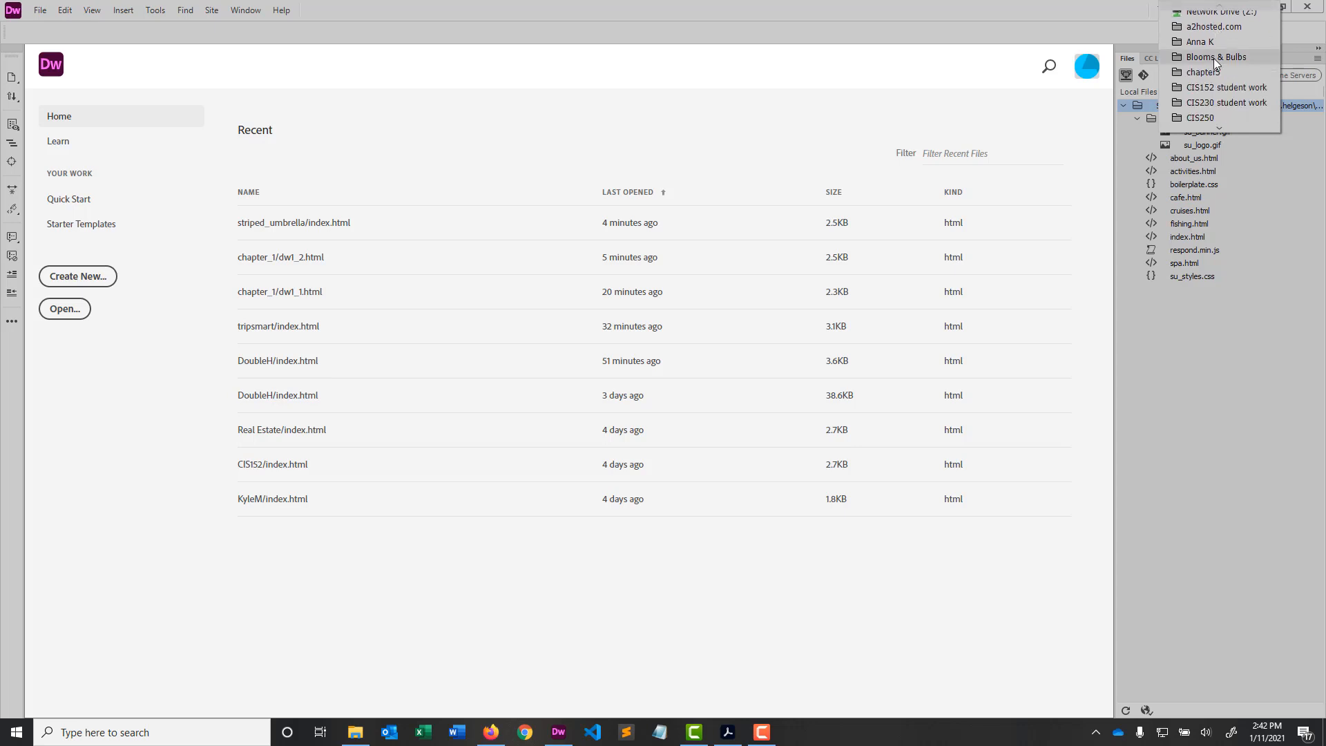
pyautogui.click(1212, 58)
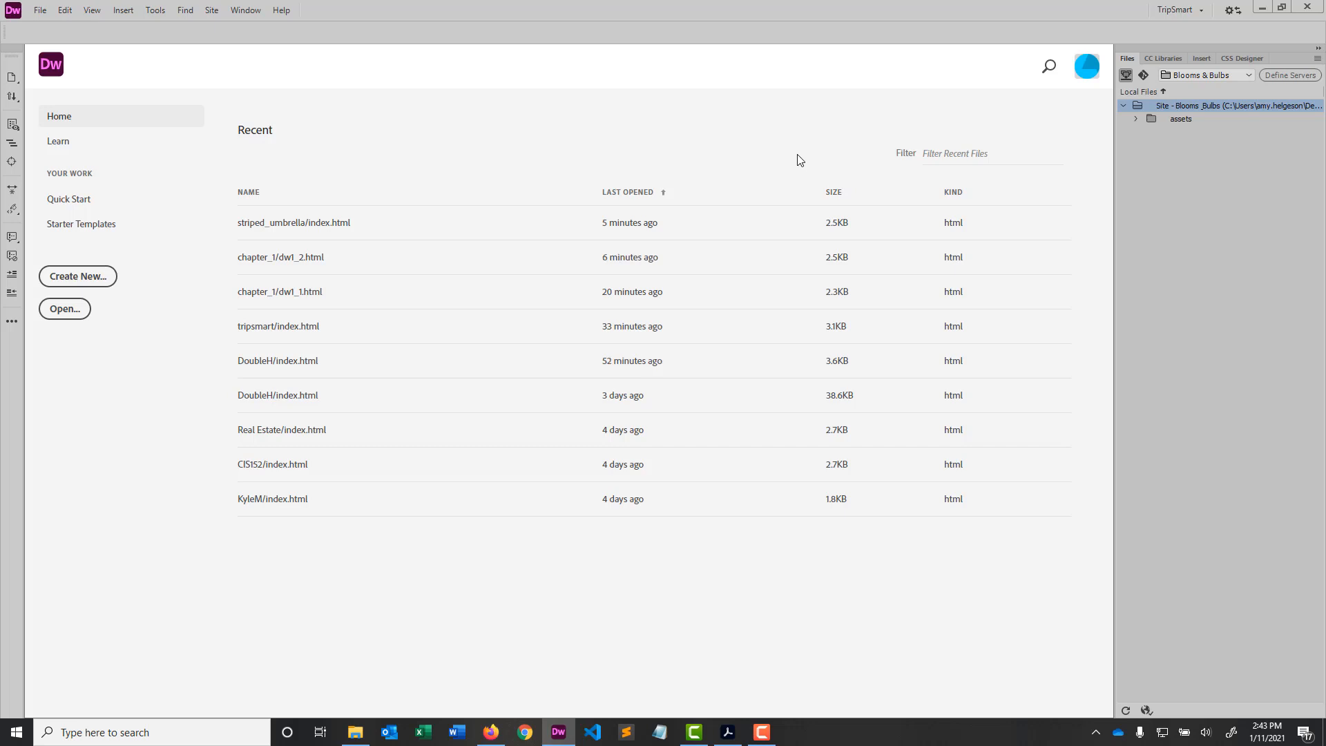
# - Switch to Firefox and review the Chapter 1 Assignments requirements on the Blackboard course page
pyautogui.click(491, 732)
pyautogui.scroll(-2, 542, 452)
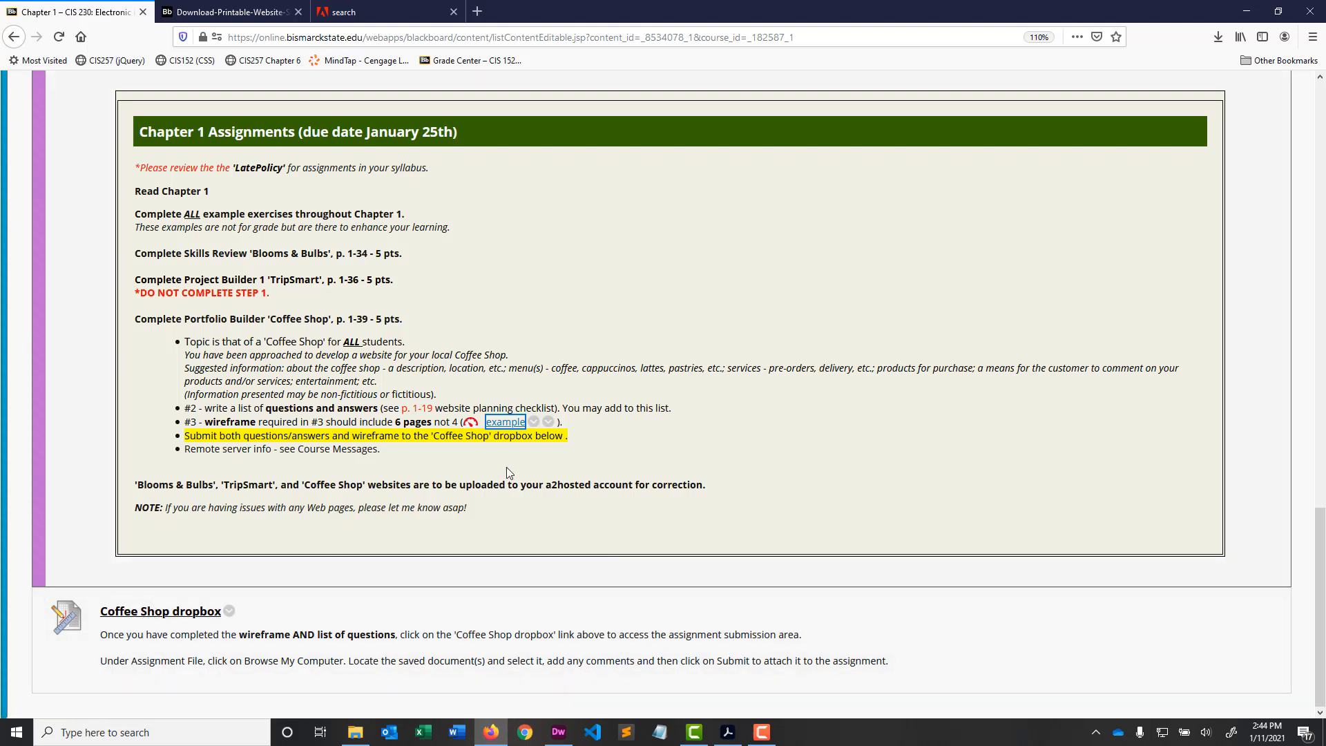
pyautogui.scroll(1, 511, 464)
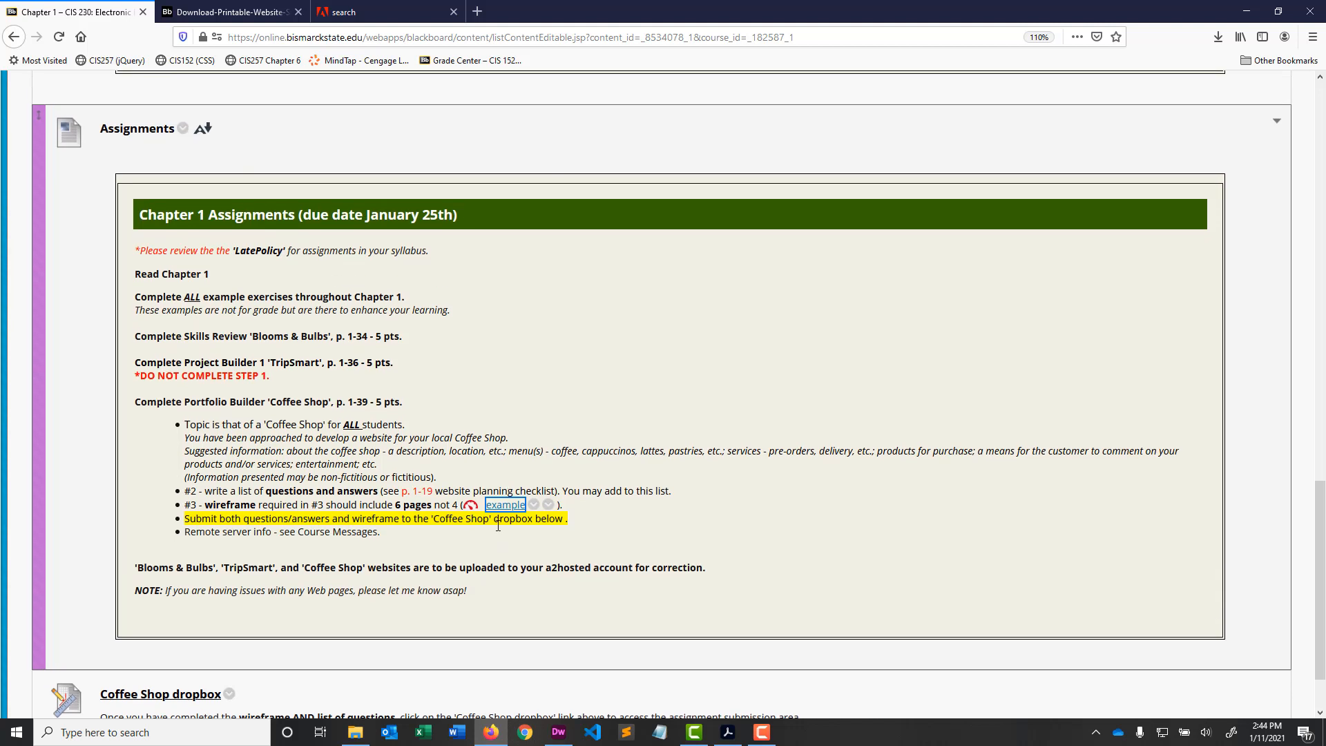